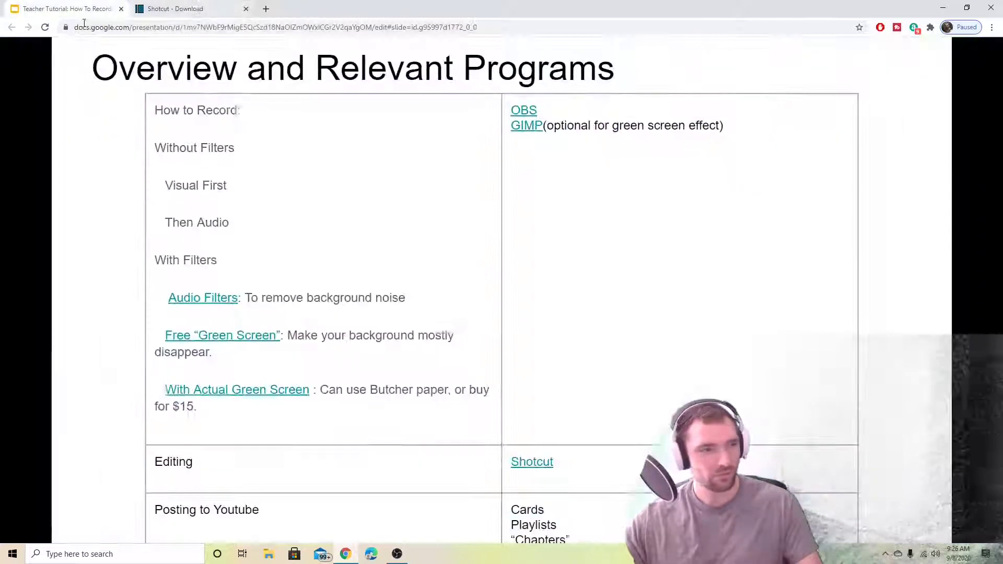
- Switch to OBS, maximize its window and widen the Scenes panel slightly
{"action": "left_click", "coordinate": [247, 10]}
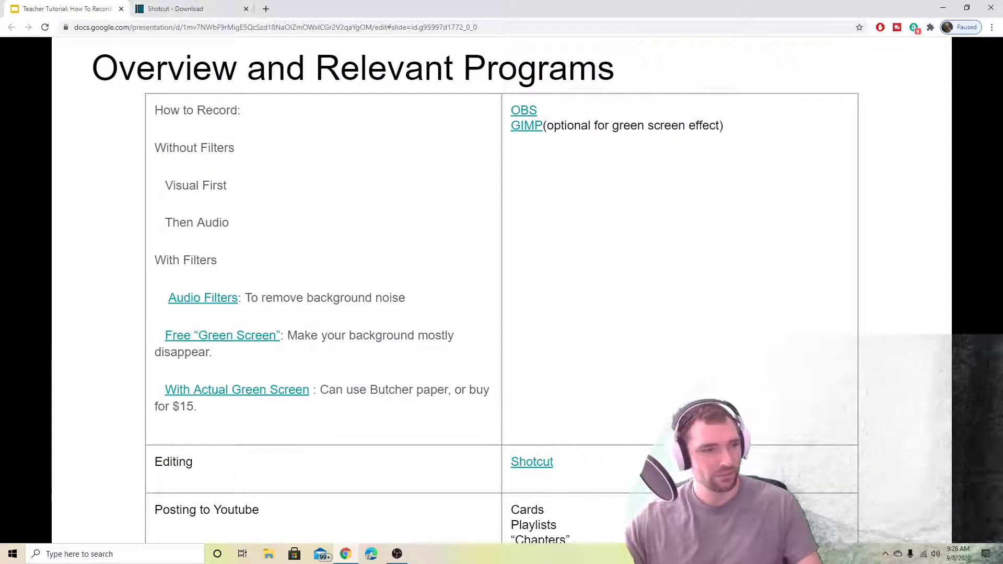
{"action": "key", "text": "alt+Tab"}
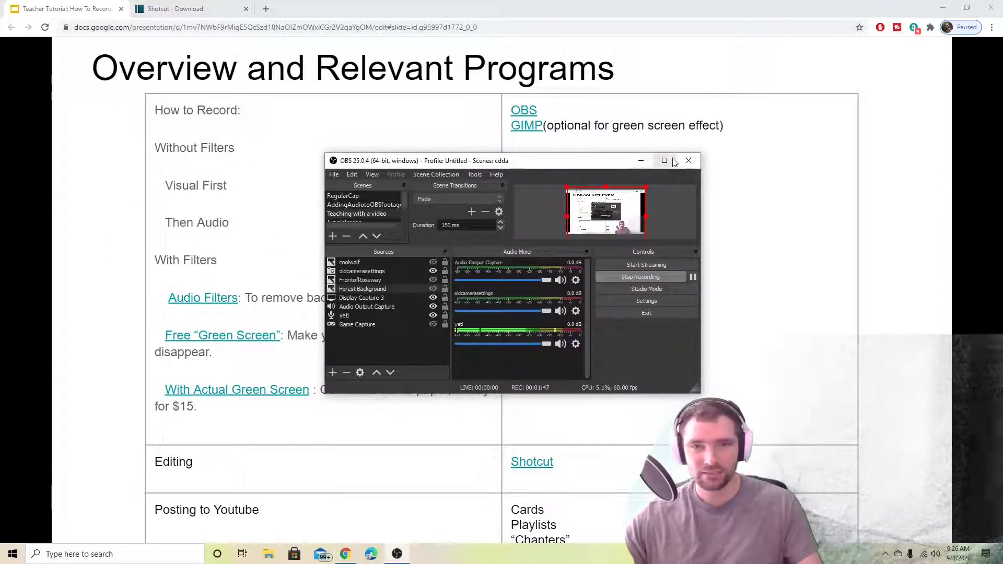
{"action": "left_click", "coordinate": [668, 158]}
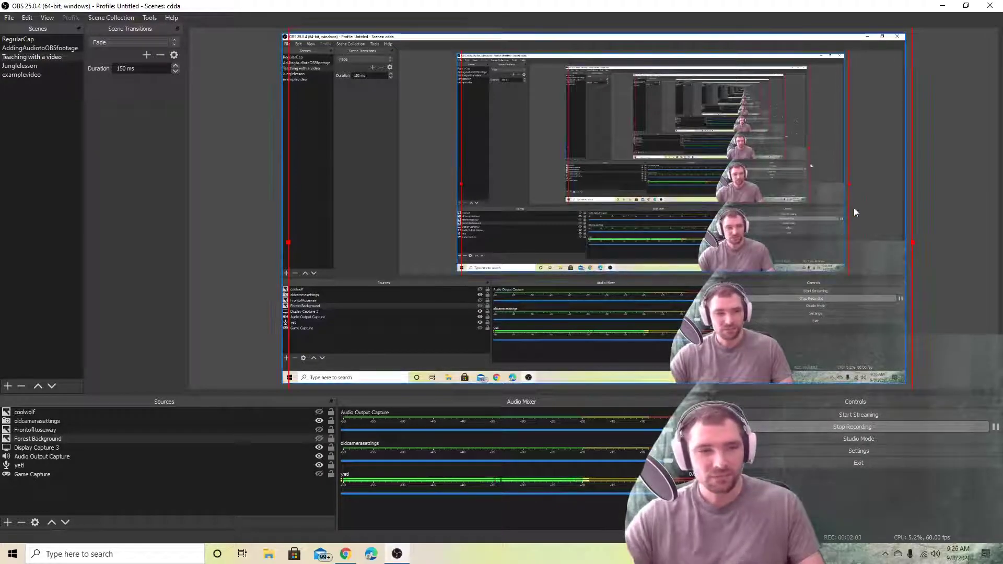
{"action": "left_click_drag", "start_coordinate": [44, 29], "coordinate": [53, 189]}
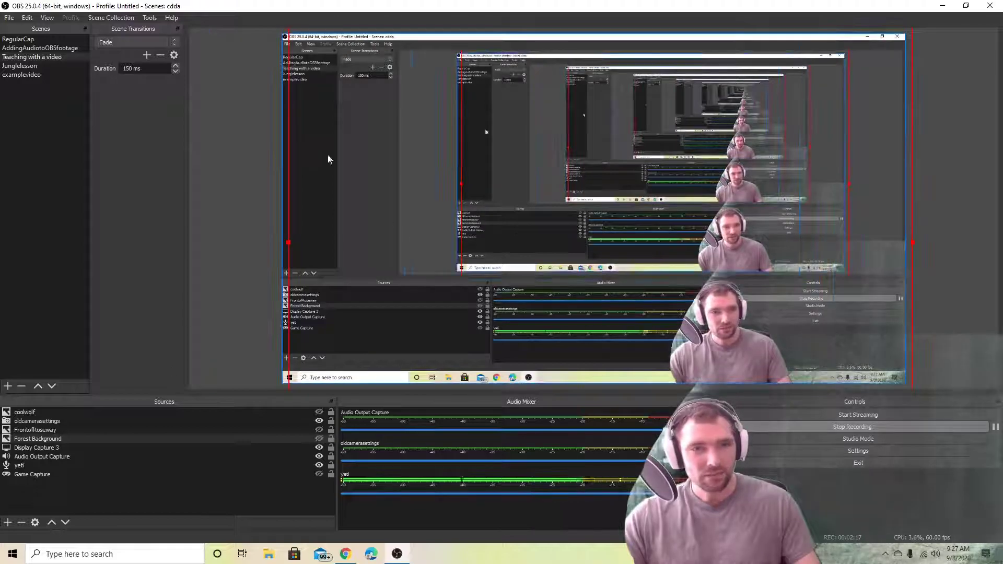
- Nudge the oldcamerasettings webcam overlay slightly upward in the preview and stop the current recording
{"action": "left_click", "coordinate": [873, 309]}
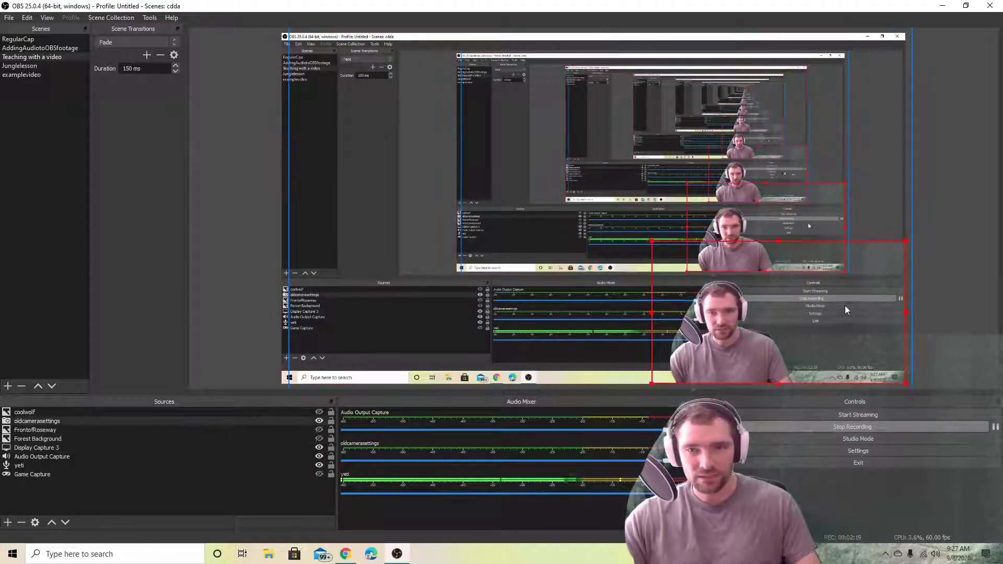
{"action": "mouse_move", "coordinate": [851, 331]}
{"action": "left_mouse_down"}
{"action": "mouse_move", "coordinate": [557, 230]}
{"action": "mouse_move", "coordinate": [867, 243]}
{"action": "mouse_move", "coordinate": [845, 325]}
{"action": "left_mouse_up"}
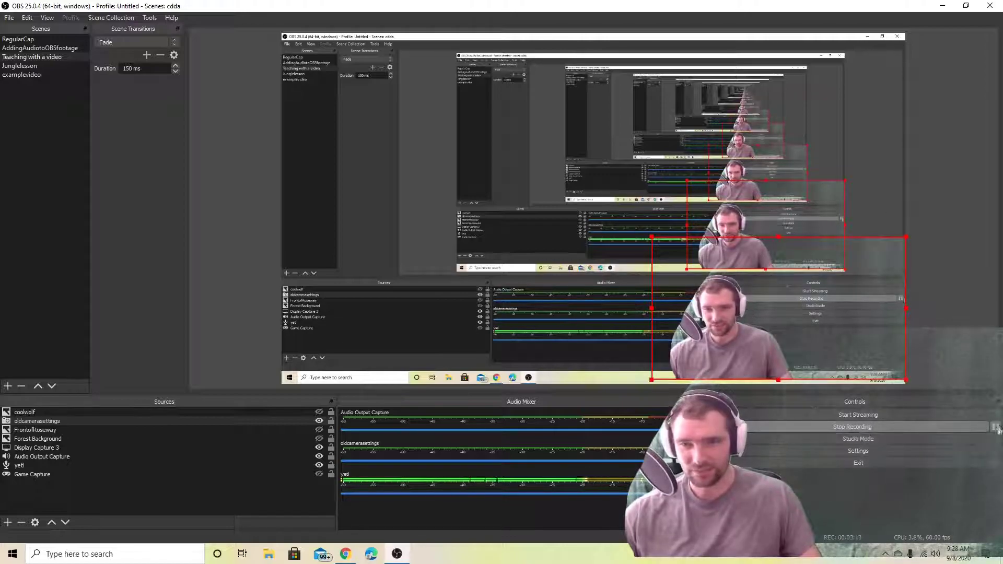
{"action": "left_click", "coordinate": [952, 427]}
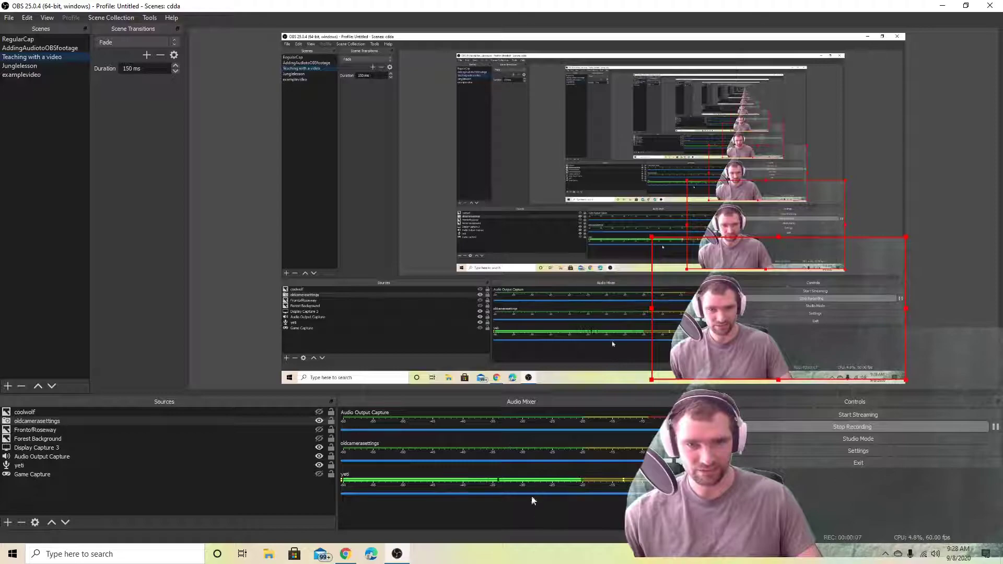
- Add a scene named Examplefortutorial and select it as the active scene
{"action": "left_click", "coordinate": [7, 387]}
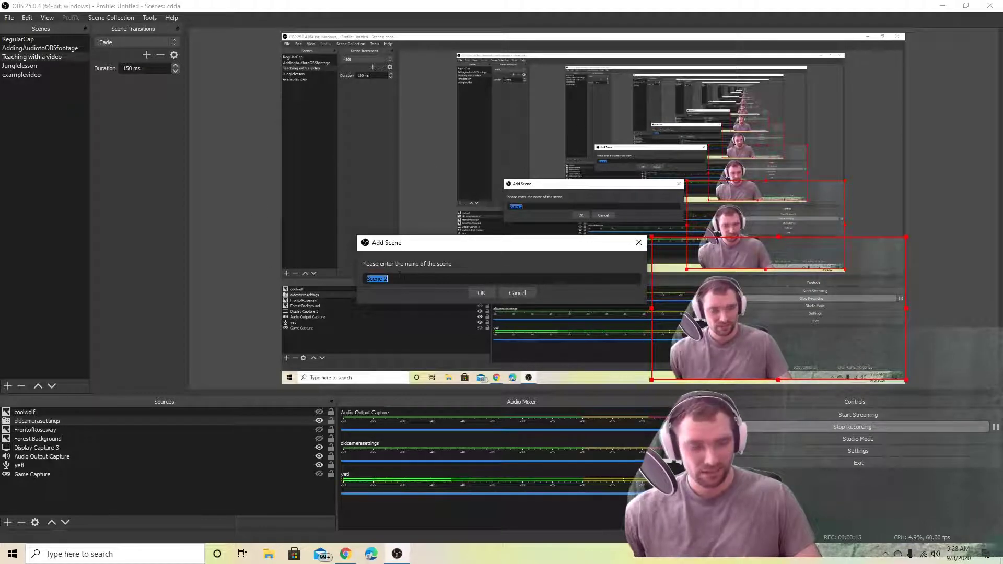
{"action": "type", "text": "Examplefortutorial"}
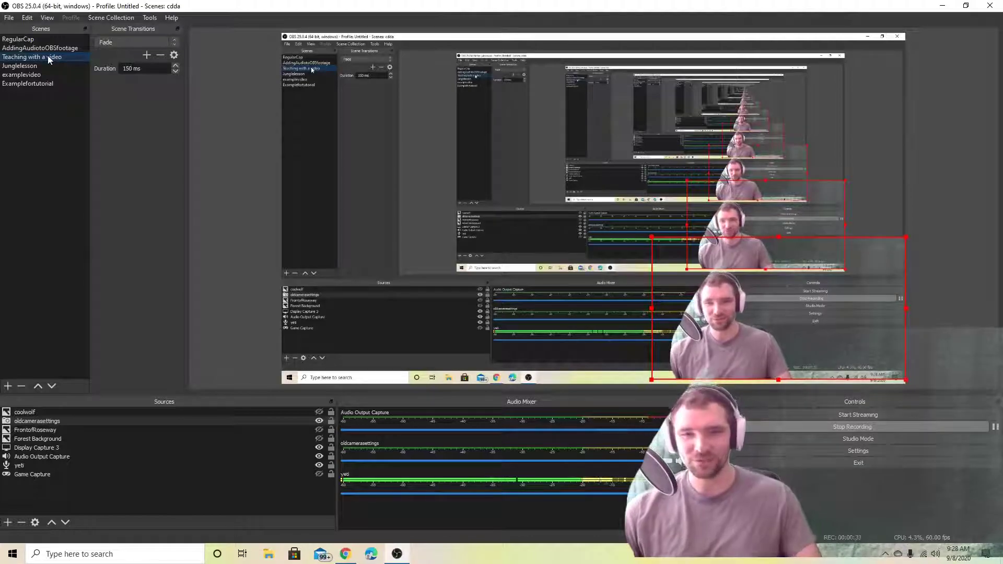
{"action": "left_click", "coordinate": [26, 83]}
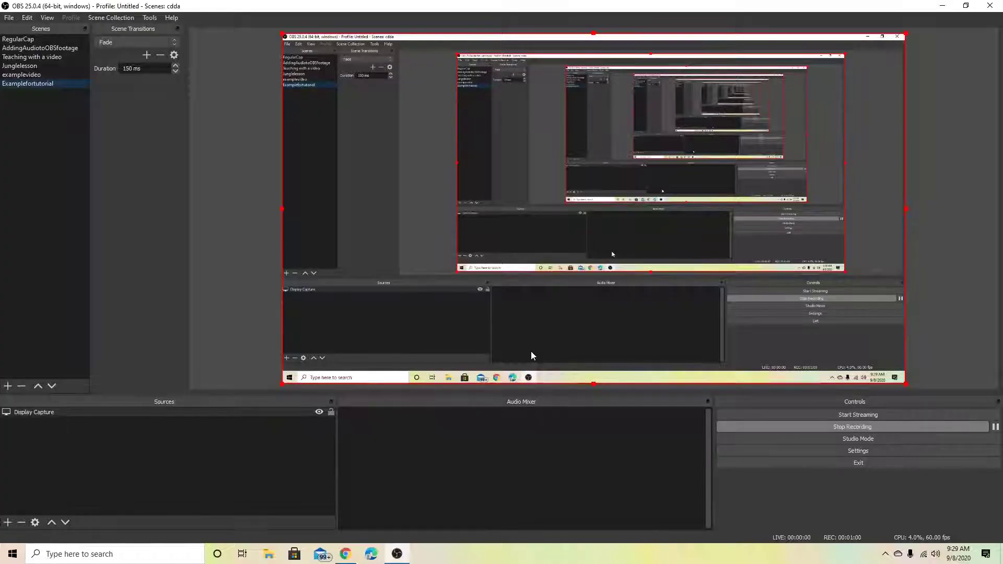
{"action": "left_click", "coordinate": [9, 387]}
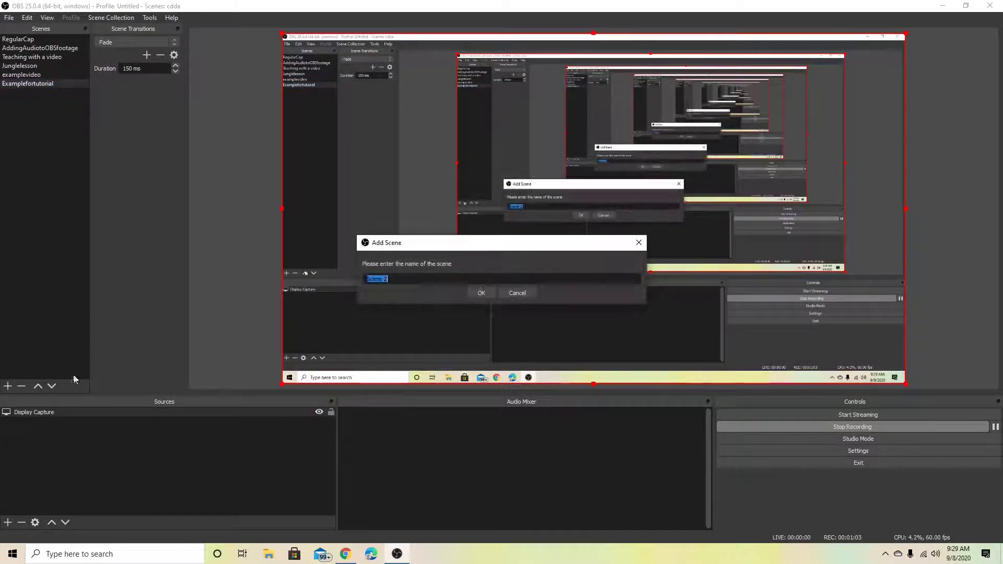
{"action": "left_click", "coordinate": [517, 294]}
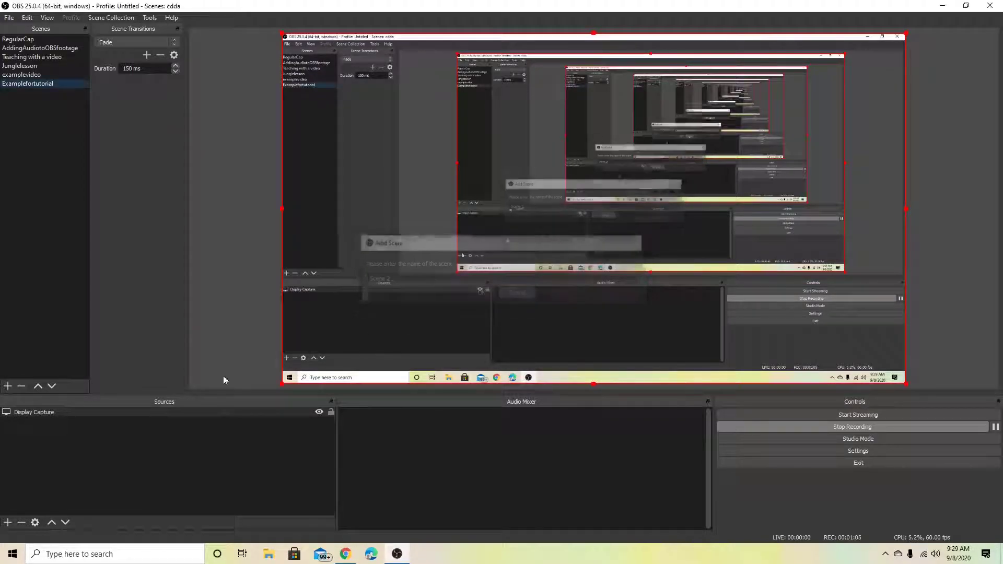
- Add the existing yeti microphone to the Examplefortutorial scene as an Audio Input Capture source
{"action": "left_click", "coordinate": [7, 523]}
{"action": "left_click", "coordinate": [53, 349]}
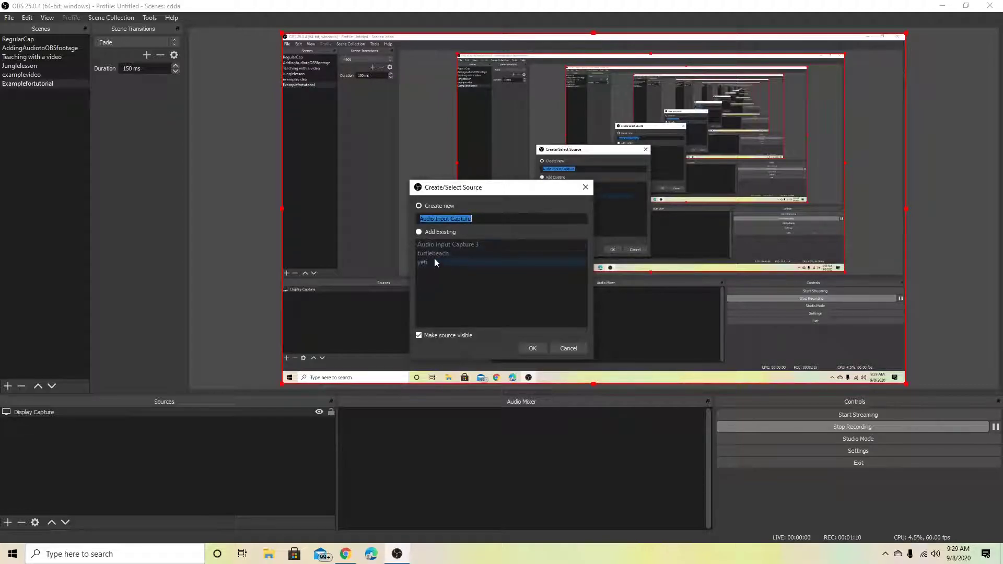
{"action": "left_click", "coordinate": [419, 232]}
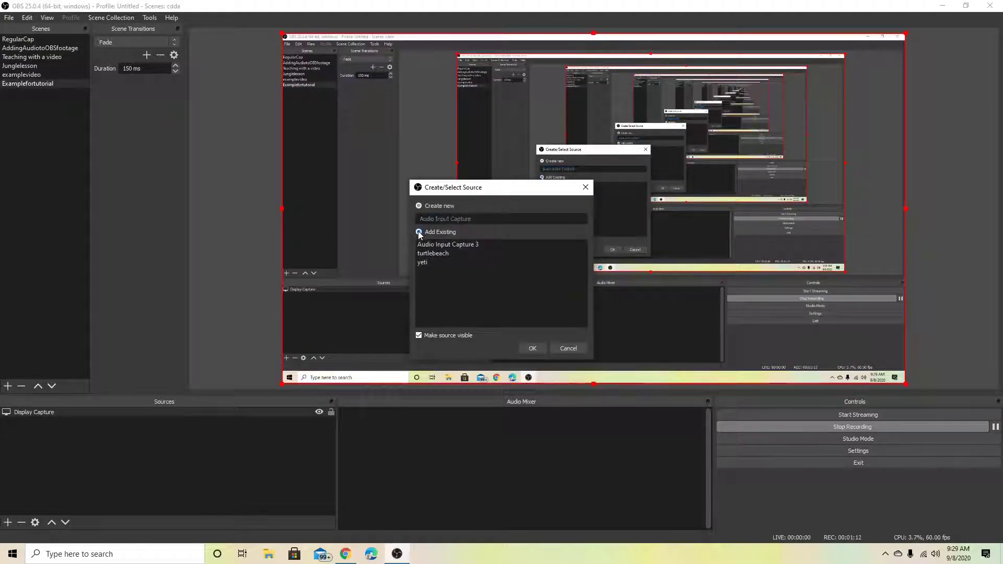
{"action": "left_click", "coordinate": [431, 262]}
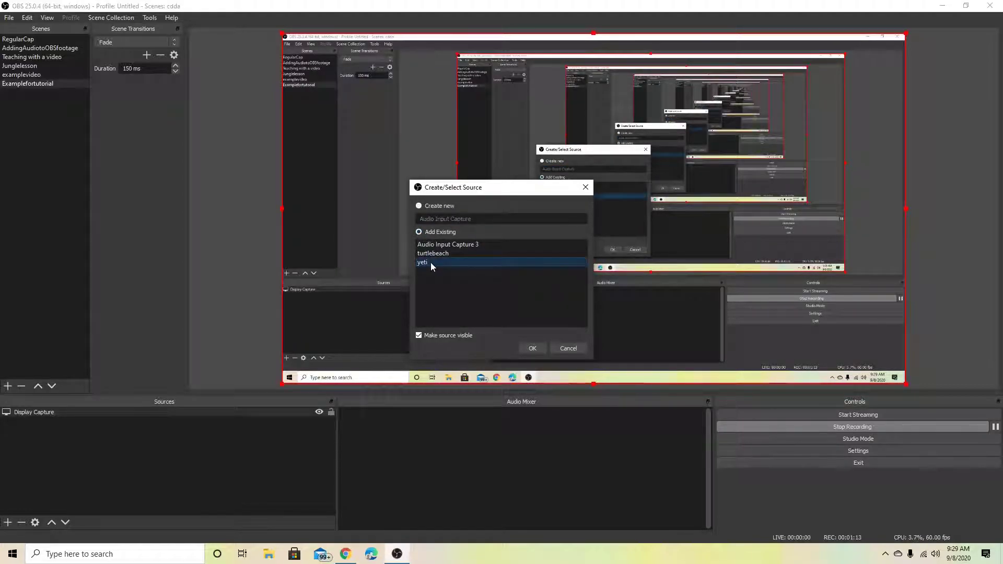
{"action": "left_click", "coordinate": [533, 349]}
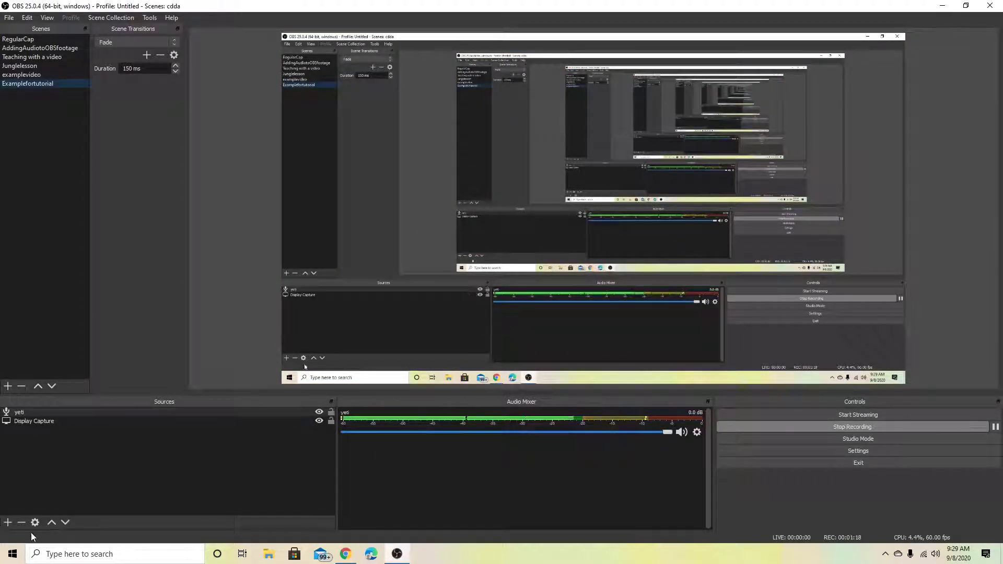
{"action": "left_click", "coordinate": [49, 423]}
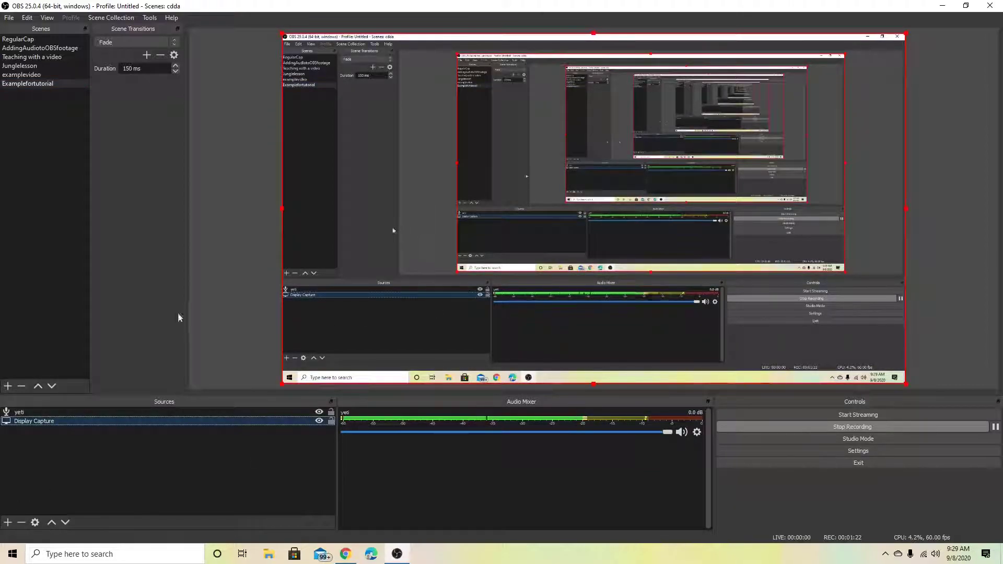
{"action": "left_click", "coordinate": [272, 345]}
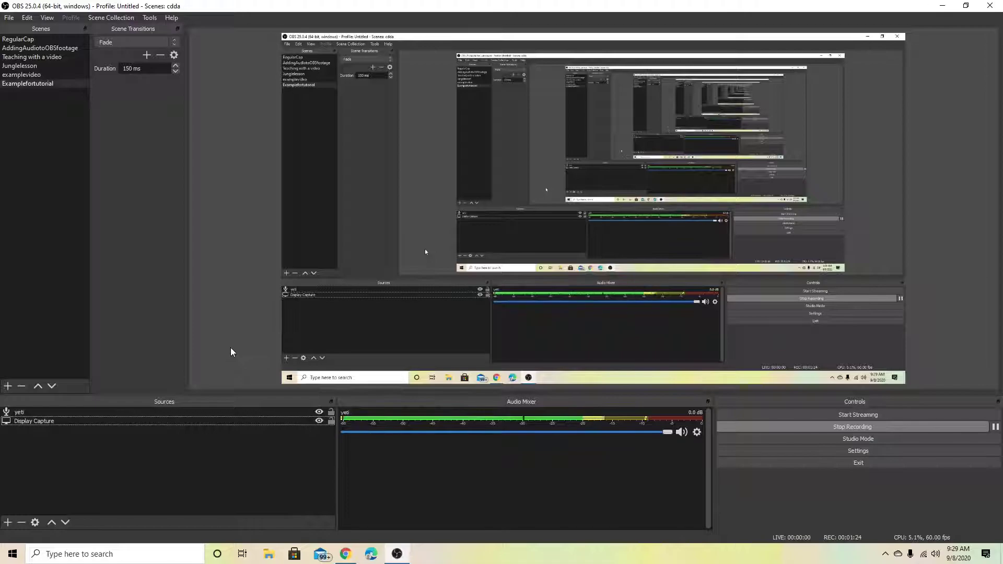
- Add the existing oldcamerasettings Video Capture Device to the scene as the webcam source
{"action": "left_click", "coordinate": [8, 522]}
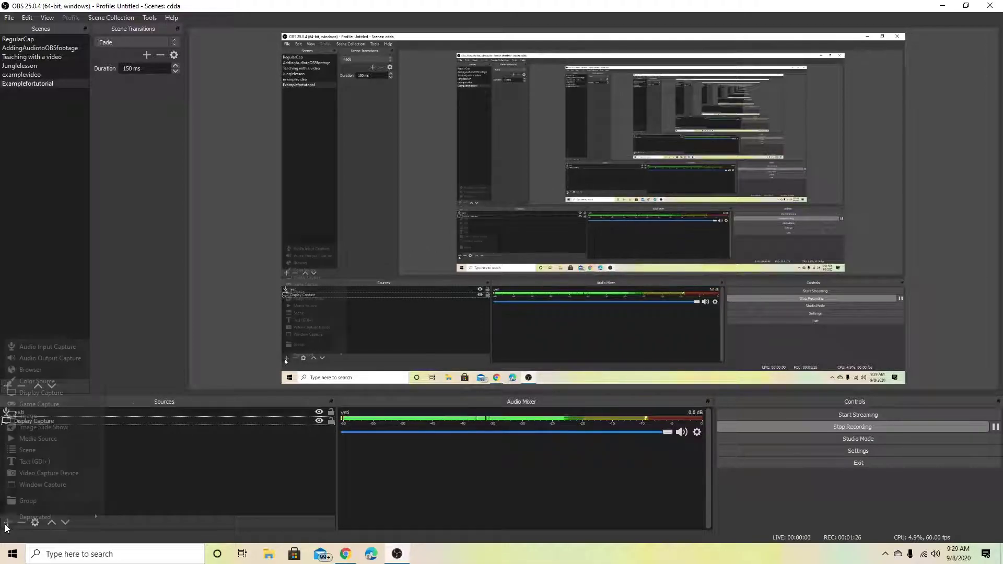
{"action": "left_click", "coordinate": [47, 471]}
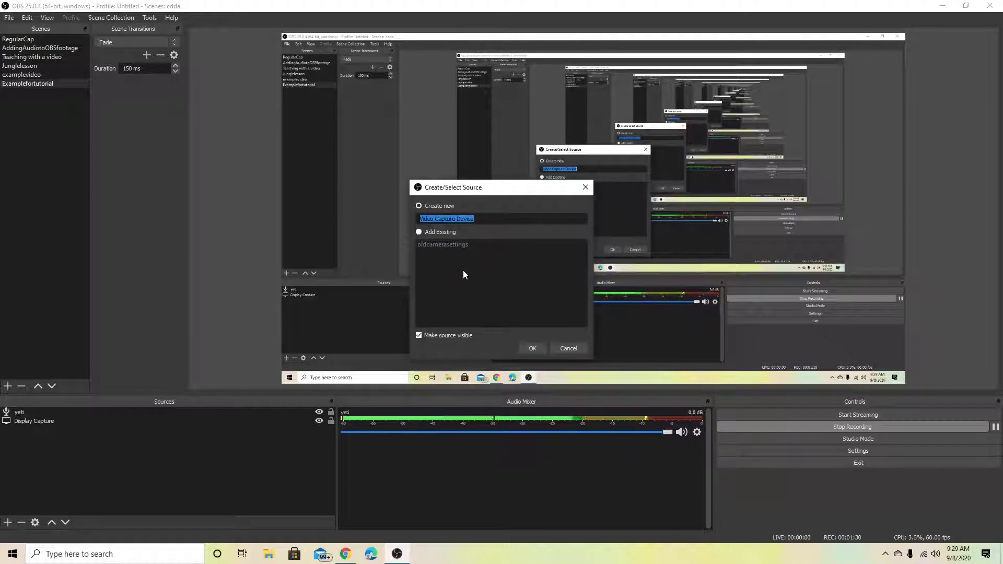
{"action": "left_click", "coordinate": [438, 233]}
{"action": "left_click", "coordinate": [444, 245]}
{"action": "left_click", "coordinate": [532, 348]}
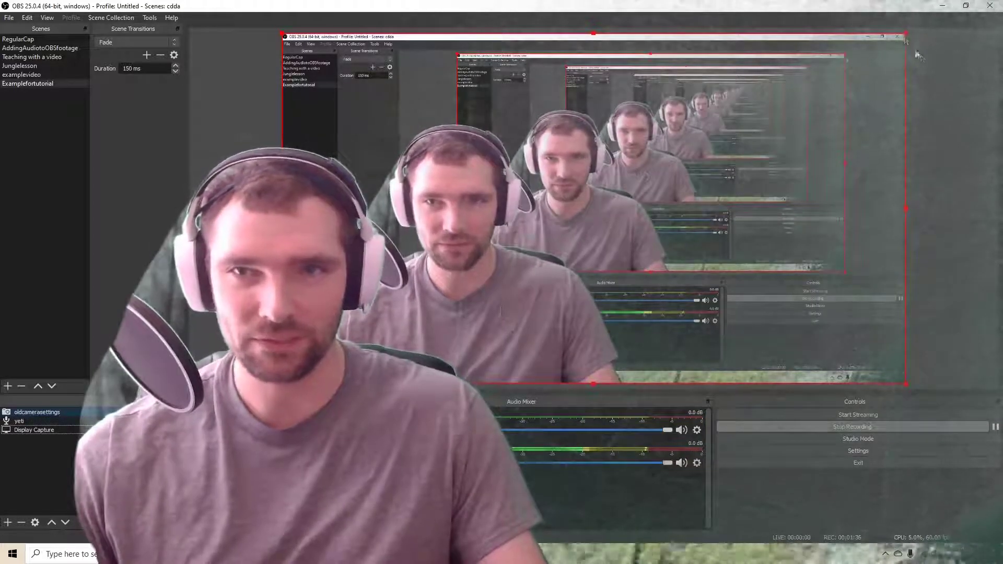
- Shrink the webcam source to about a third of the canvas width, place it in the canvas's lower-right corner, and check it over the Chrome slides
{"action": "left_click_drag", "start_coordinate": [908, 37], "coordinate": [470, 279]}
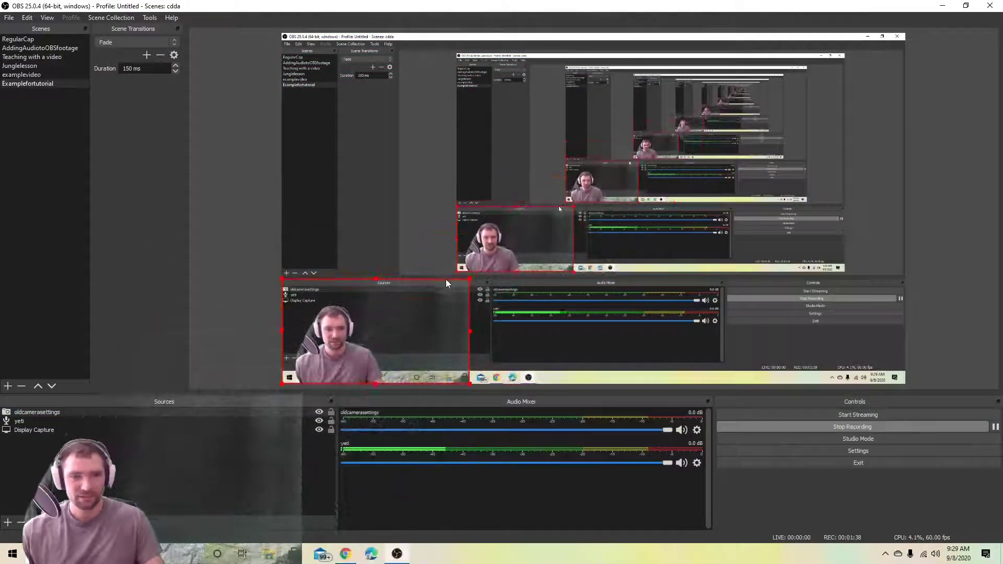
{"action": "left_click_drag", "start_coordinate": [335, 312], "coordinate": [762, 305]}
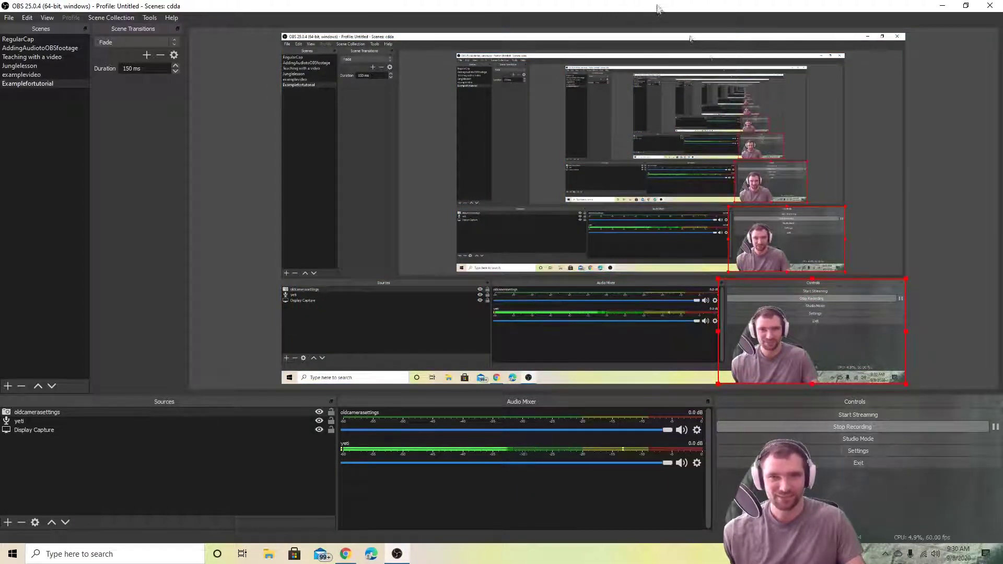
{"action": "key", "text": "alt+Tab"}
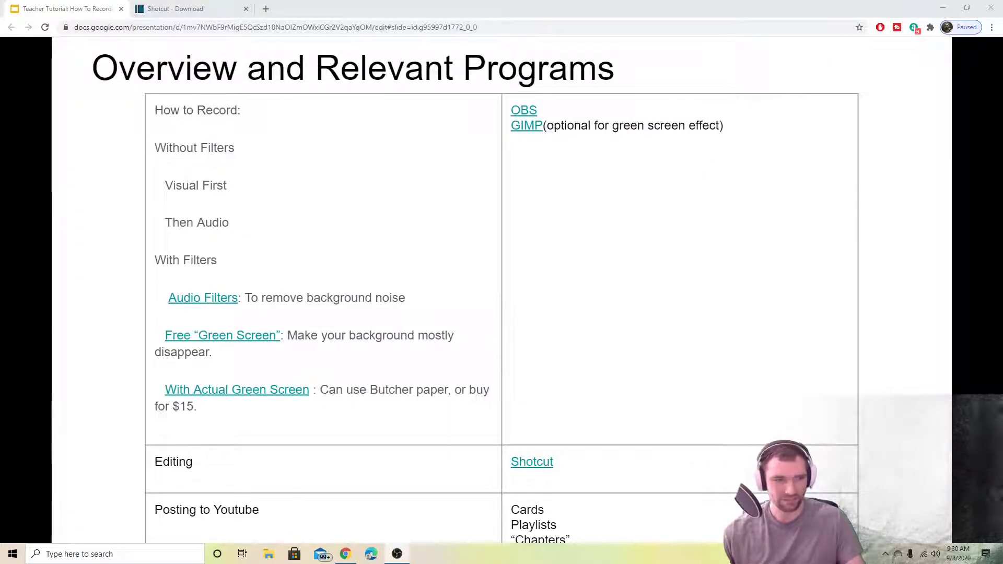
{"action": "key", "text": "alt+Tab"}
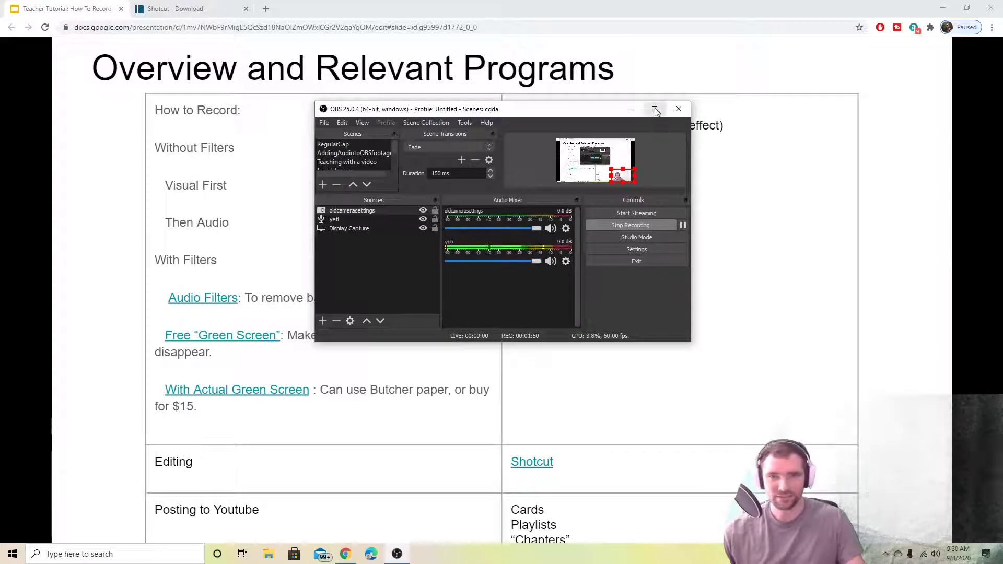
{"action": "left_click", "coordinate": [654, 109]}
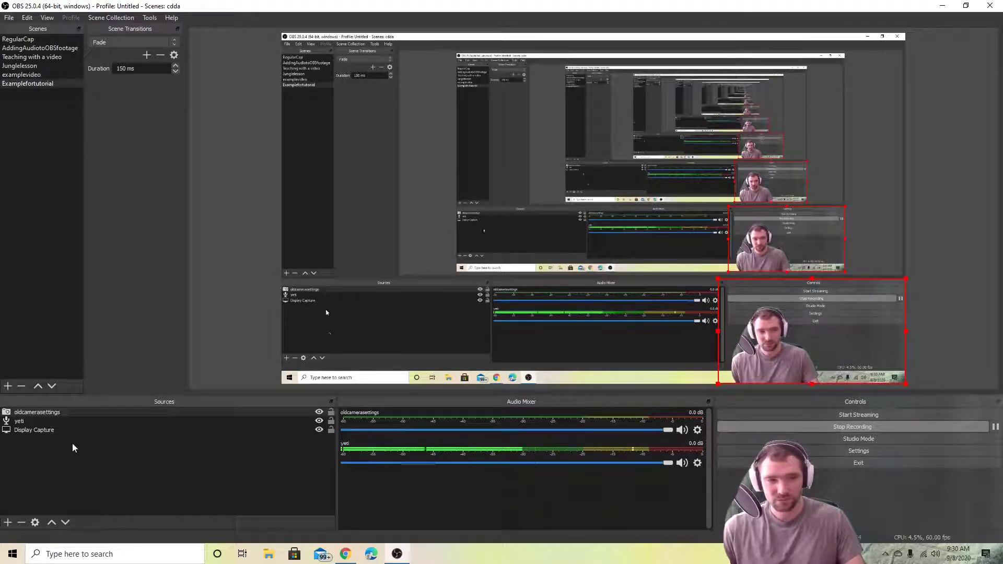
{"action": "left_click", "coordinate": [38, 423]}
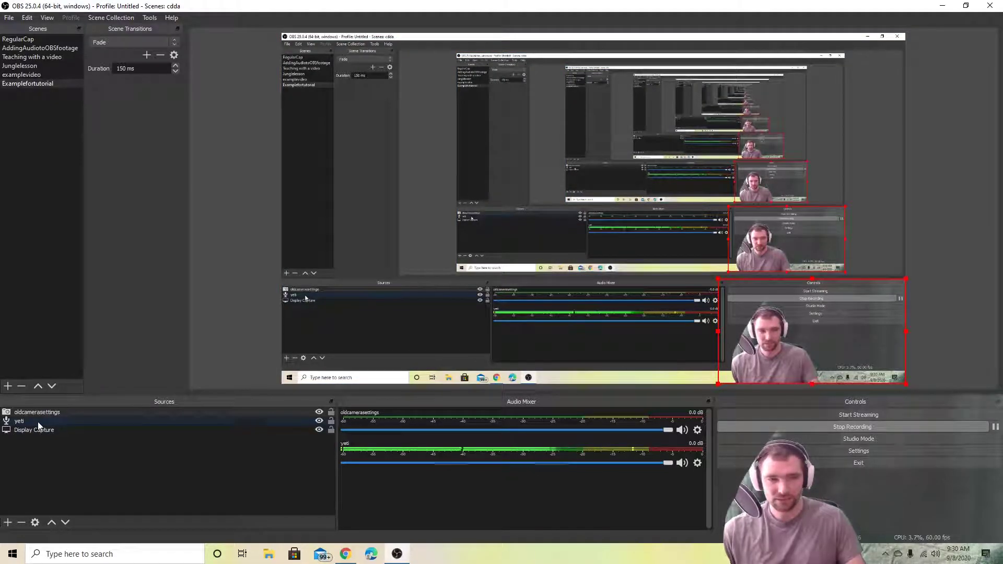
{"action": "left_click", "coordinate": [8, 524]}
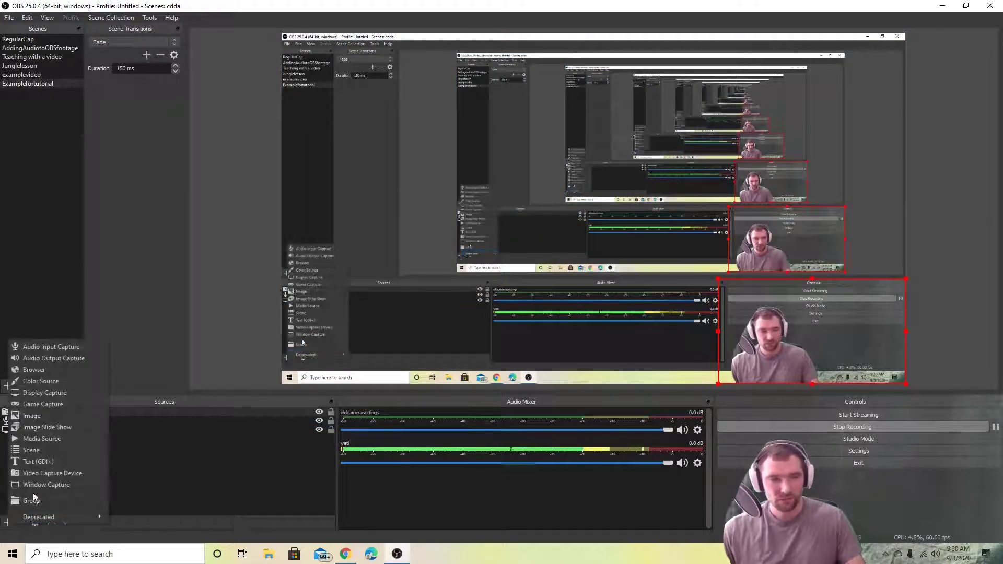
{"action": "left_click", "coordinate": [42, 347]}
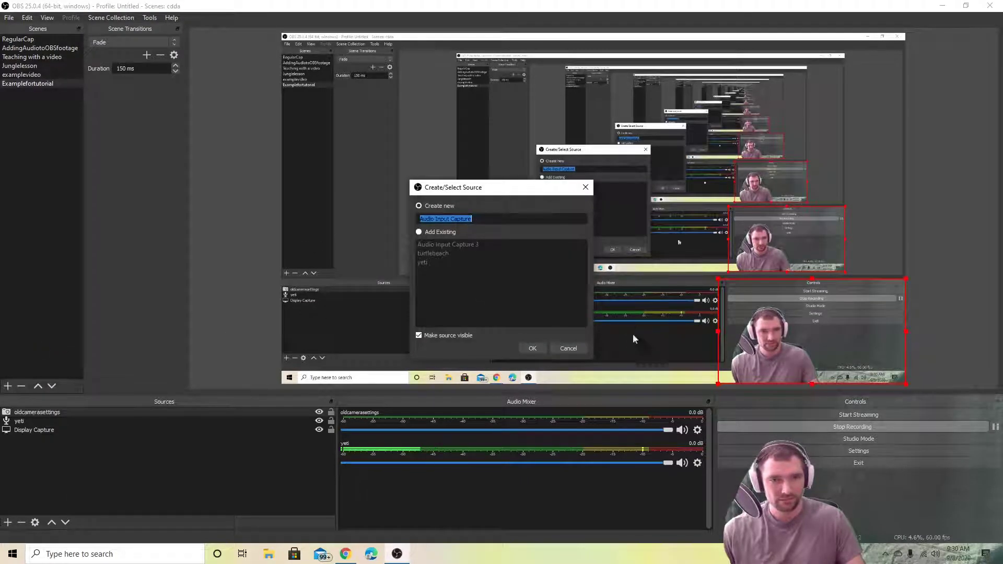
{"action": "left_click", "coordinate": [577, 349]}
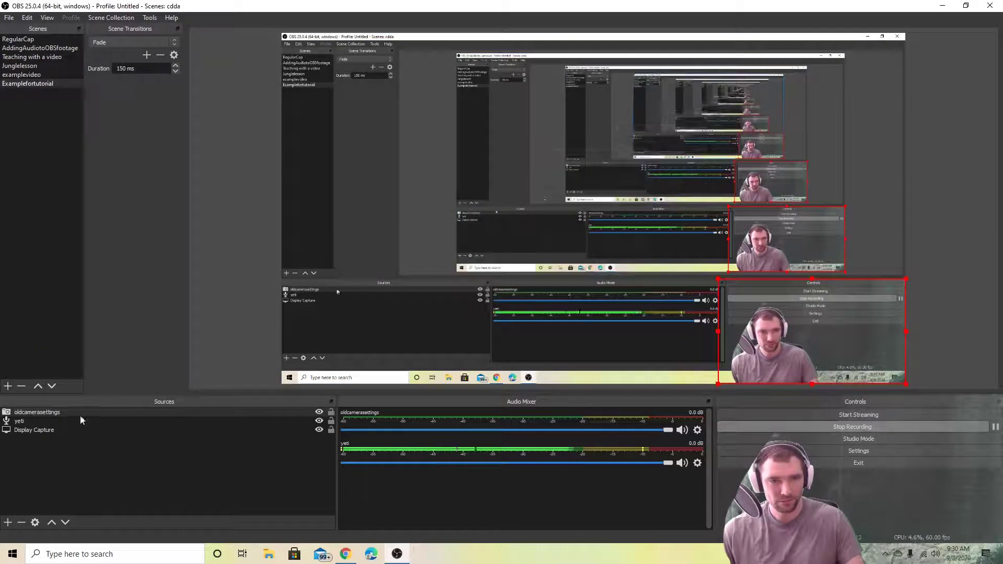
- Add the existing Audio Output Capture source to the Examplefortutorial scene
{"action": "left_click", "coordinate": [7, 522]}
{"action": "left_click", "coordinate": [54, 358]}
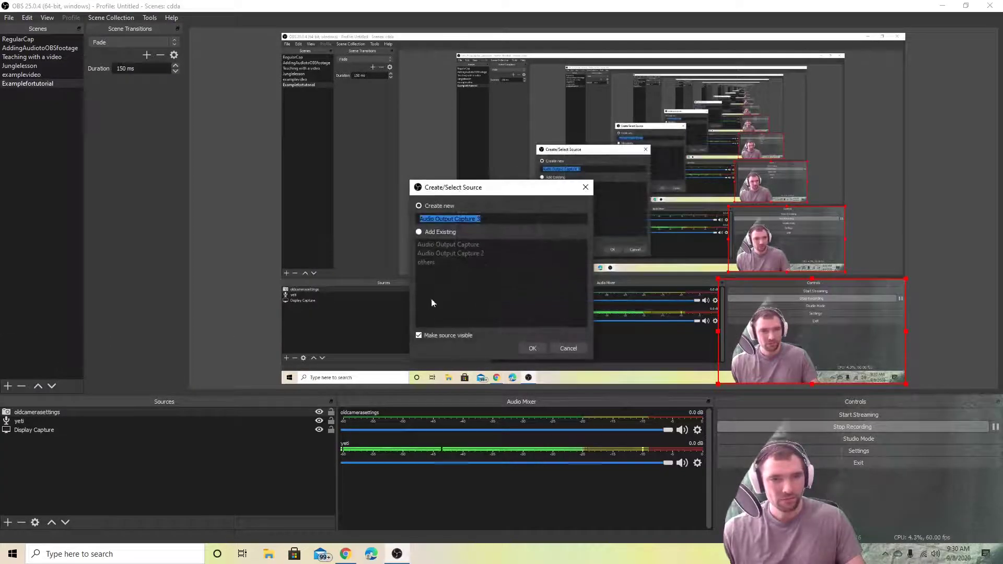
{"action": "left_click", "coordinate": [428, 233]}
{"action": "left_click", "coordinate": [443, 246]}
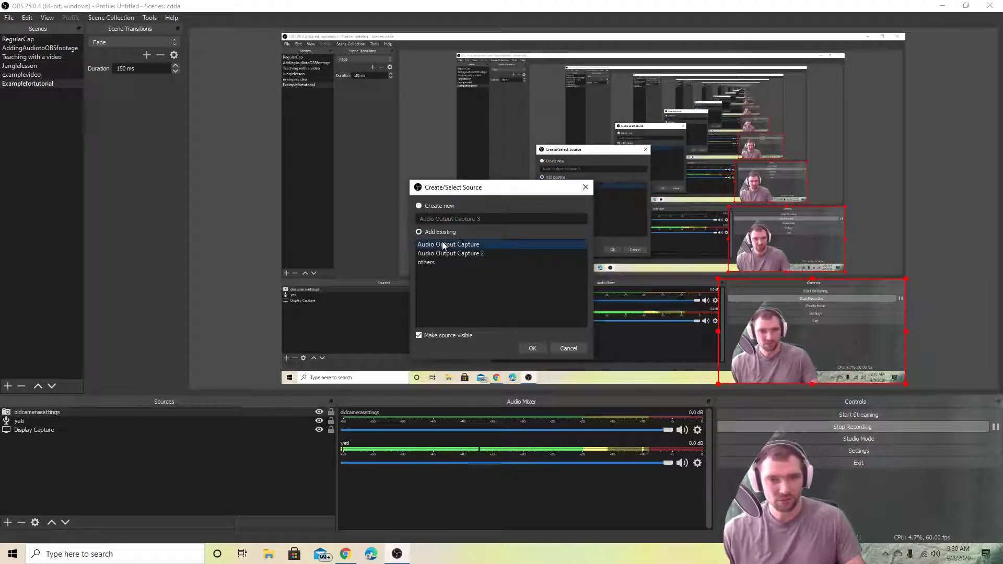
{"action": "left_click", "coordinate": [534, 349]}
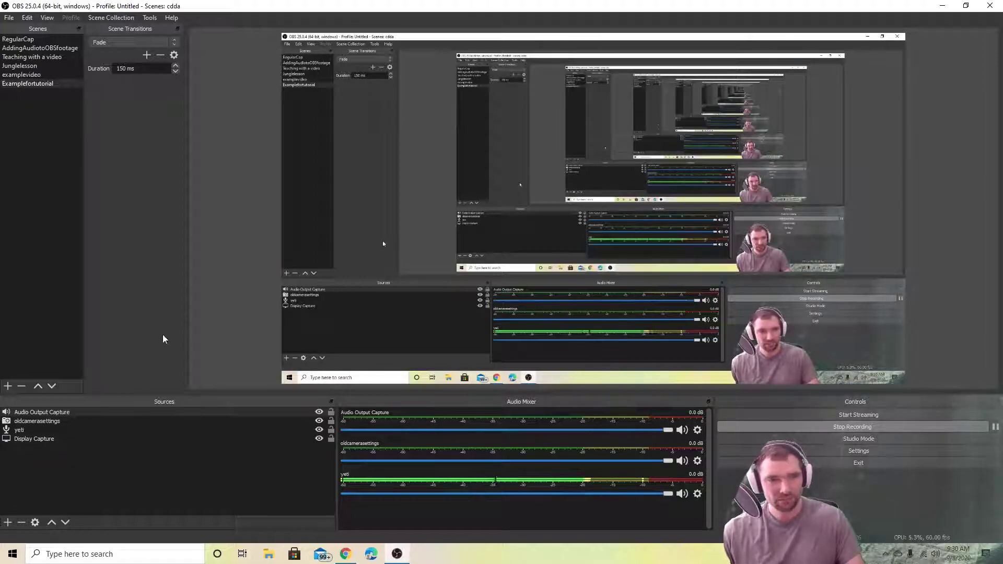
- Switch to the Google Slides presentation in Chrome showing the Overview and Relevant Programs slide
{"action": "mouse_move", "coordinate": [348, 558]}
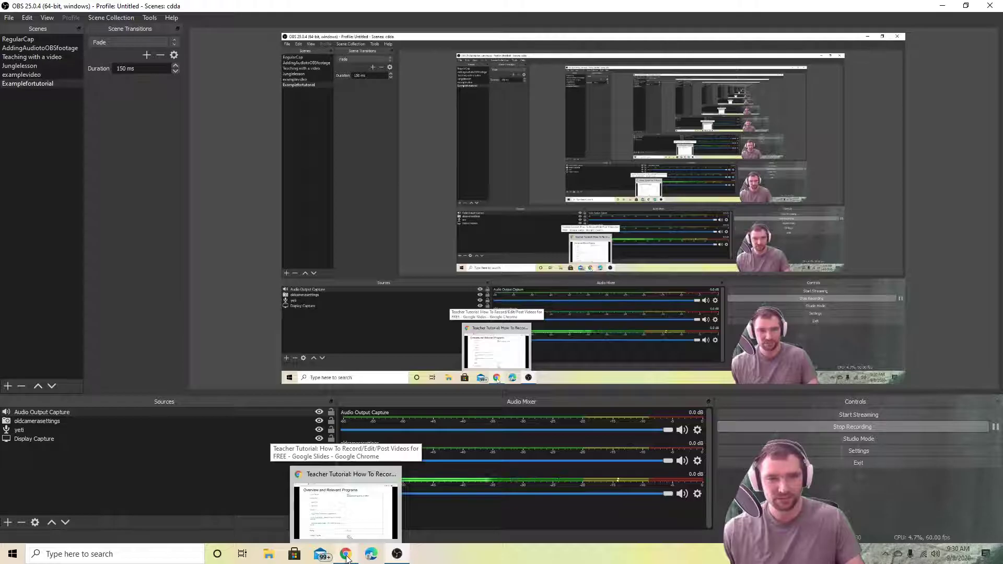
{"action": "left_click", "coordinate": [347, 555]}
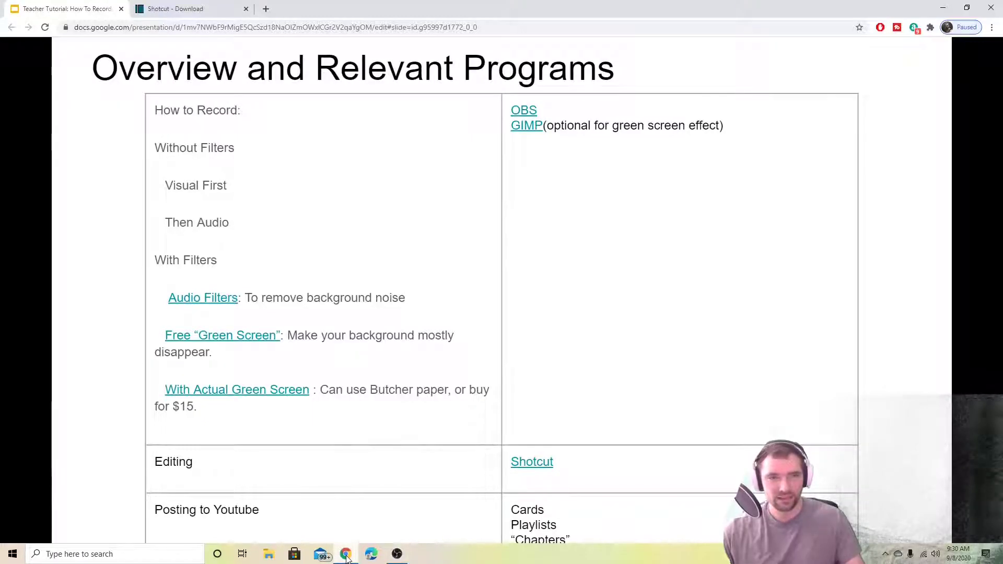
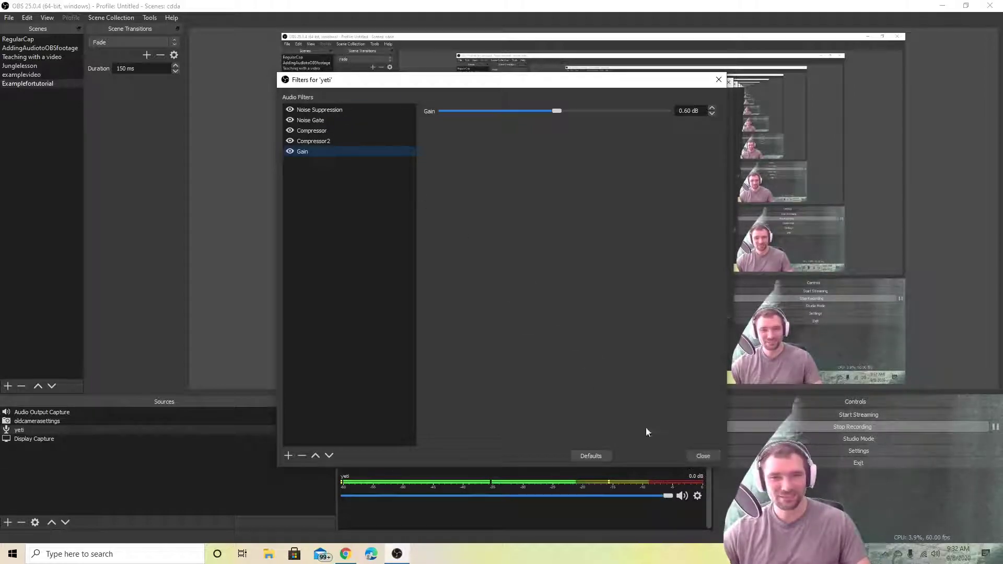
- Close the yeti filters and add a new Audio Input Capture source named exampleaudio, using Microphone (Yeti Stereo Microphone) as its device
{"action": "left_click", "coordinate": [702, 456]}
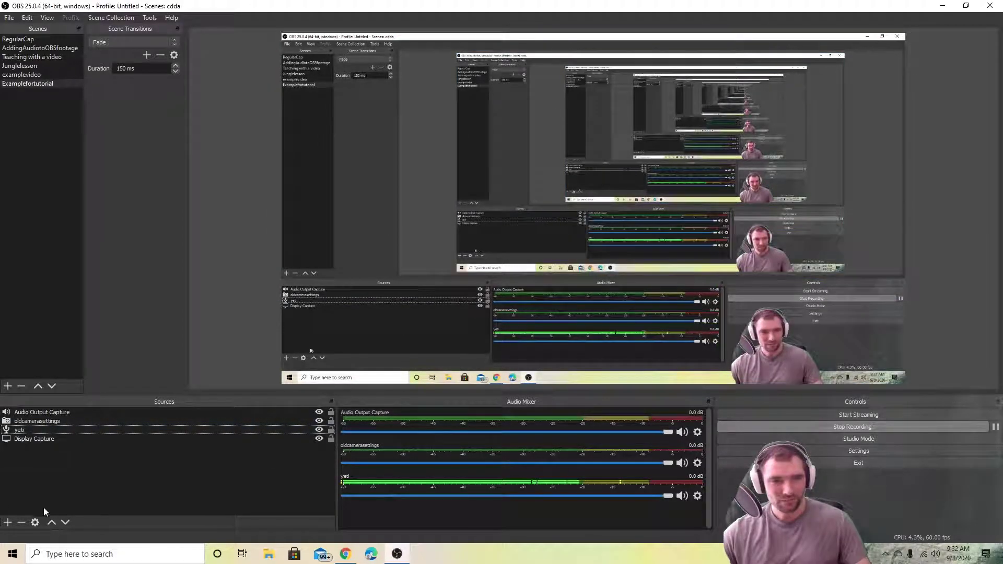
{"action": "left_click", "coordinate": [7, 523]}
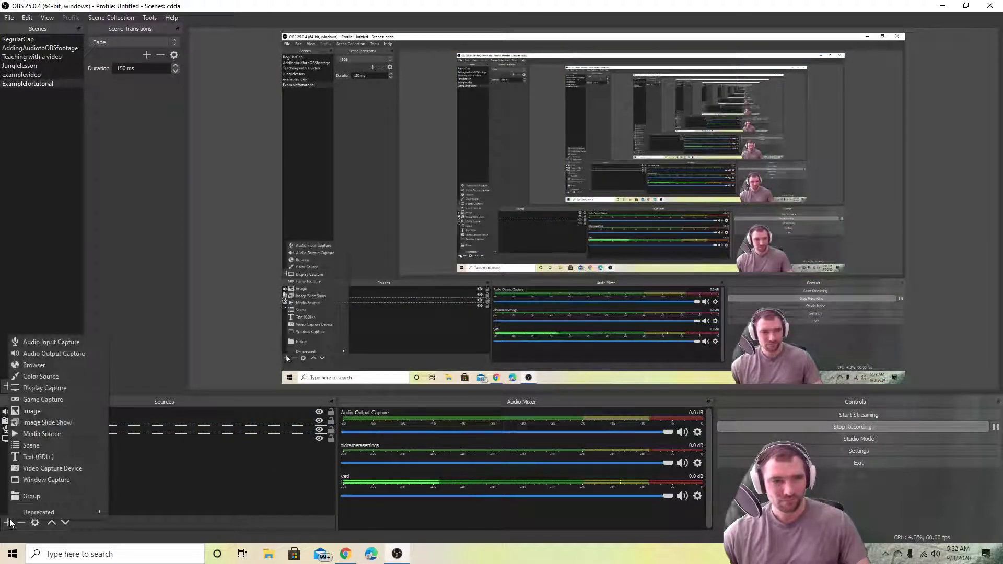
{"action": "left_click", "coordinate": [52, 342]}
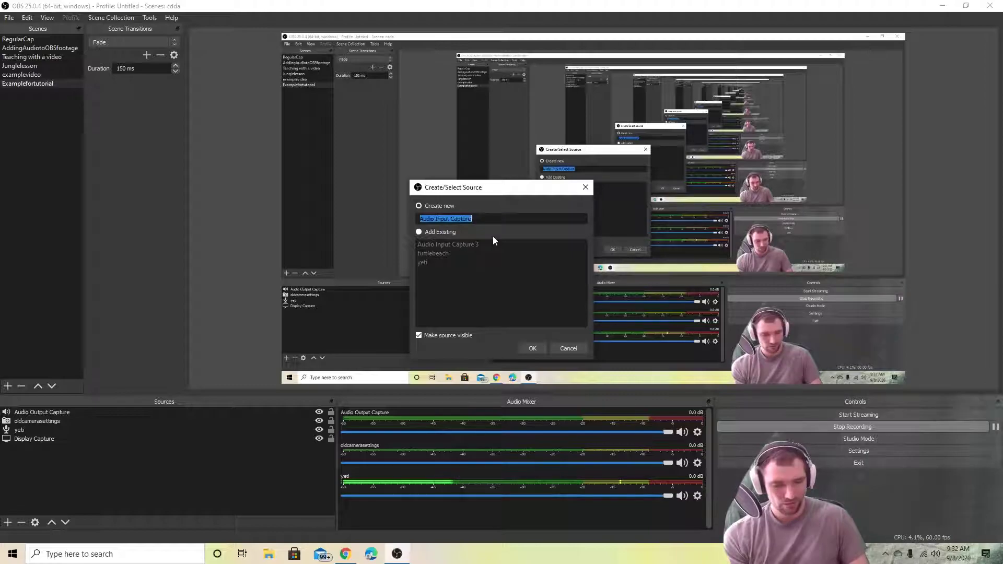
{"action": "type", "text": "exampleaudio"}
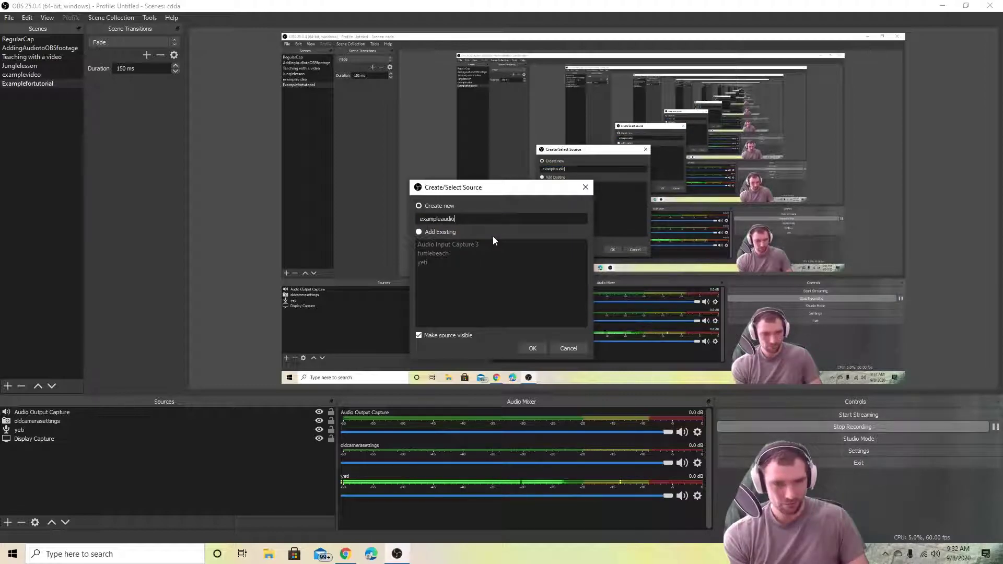
{"action": "left_click", "coordinate": [532, 348]}
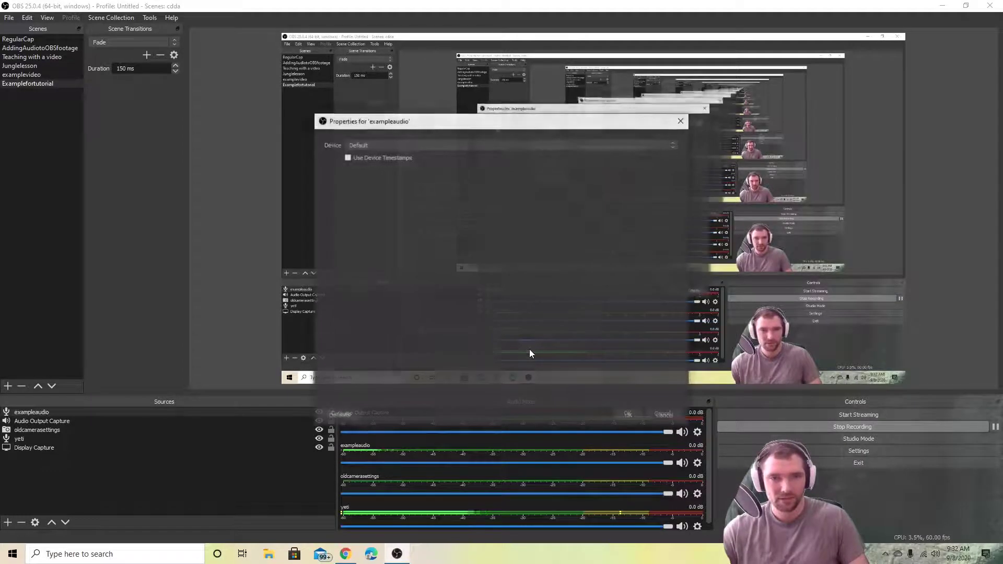
{"action": "left_click", "coordinate": [392, 148]}
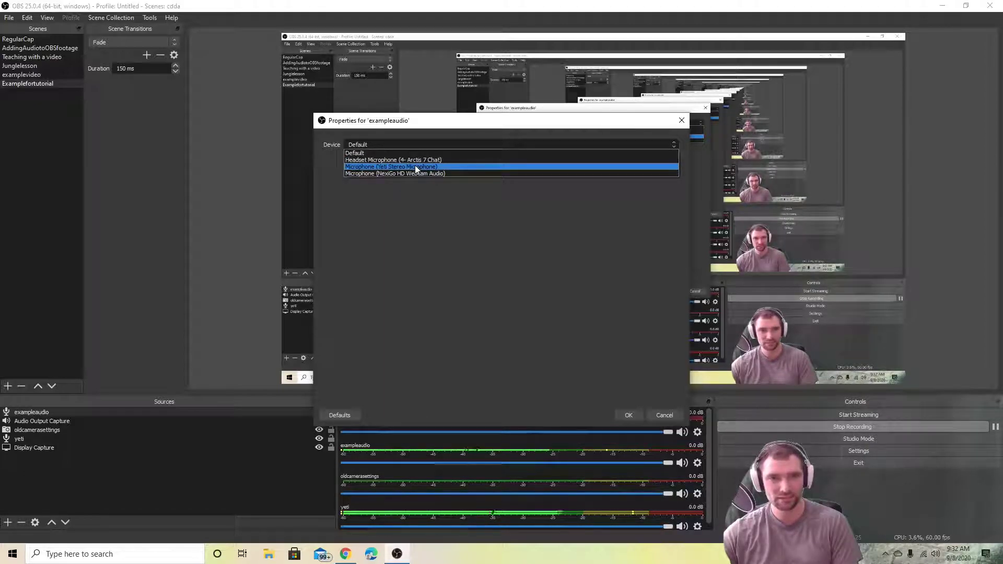
{"action": "left_click", "coordinate": [414, 167]}
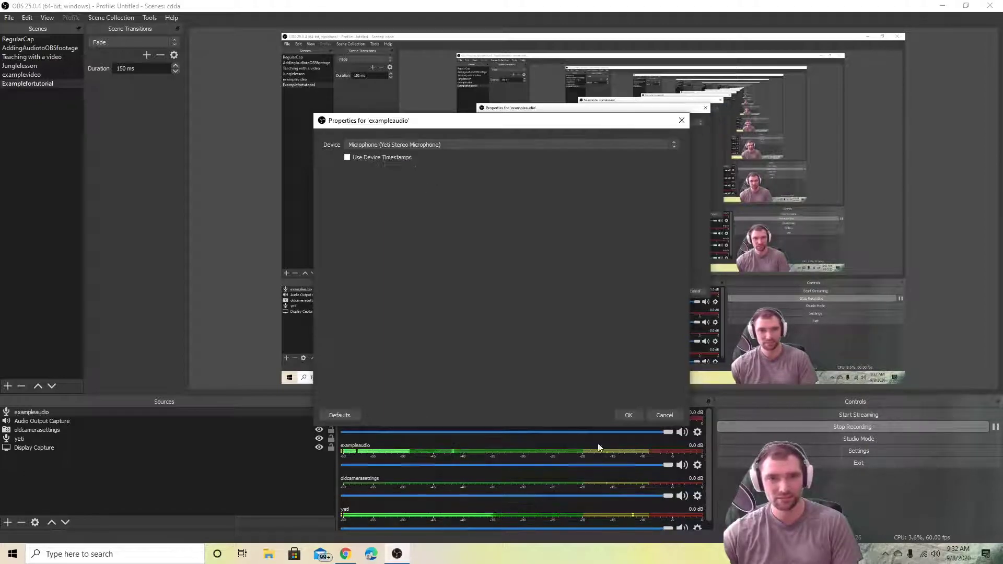
{"action": "left_click", "coordinate": [628, 418]}
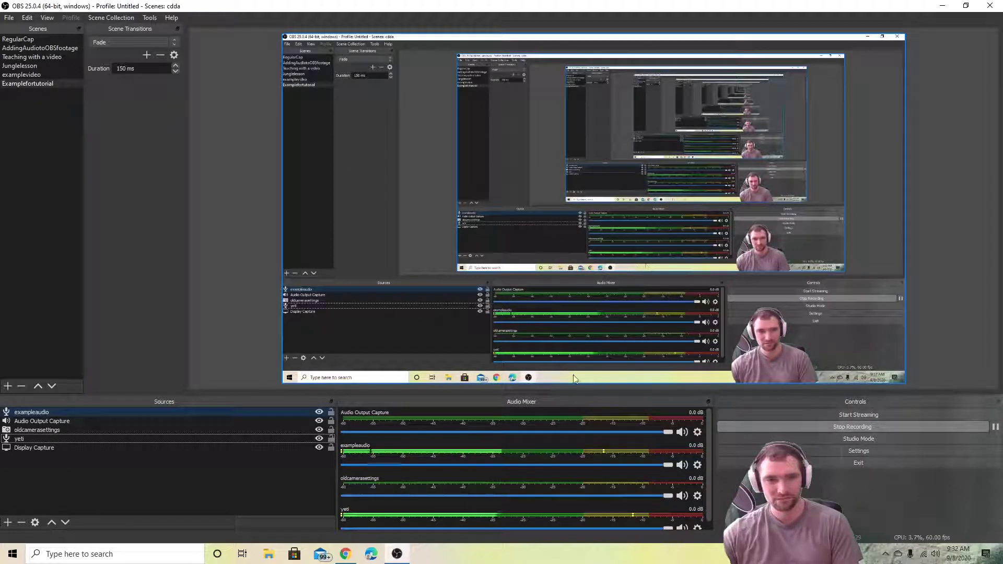
- Compare the yeti and exampleaudio levels by toggling yeti's mute in the mixer, then leave exampleaudio muted and yeti unmuted
{"action": "left_click_drag", "start_coordinate": [708, 487], "coordinate": [710, 505]}
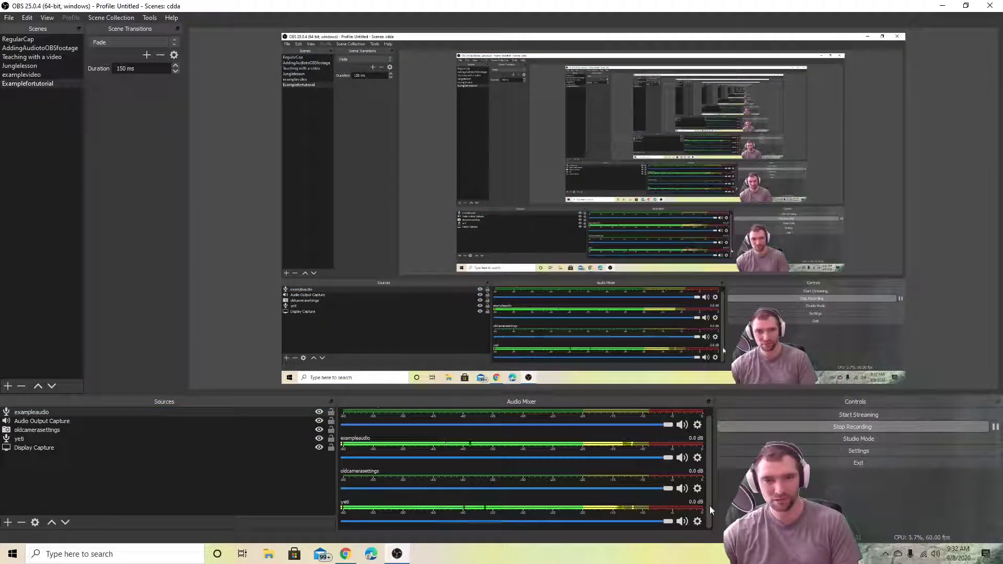
{"action": "left_click", "coordinate": [682, 521]}
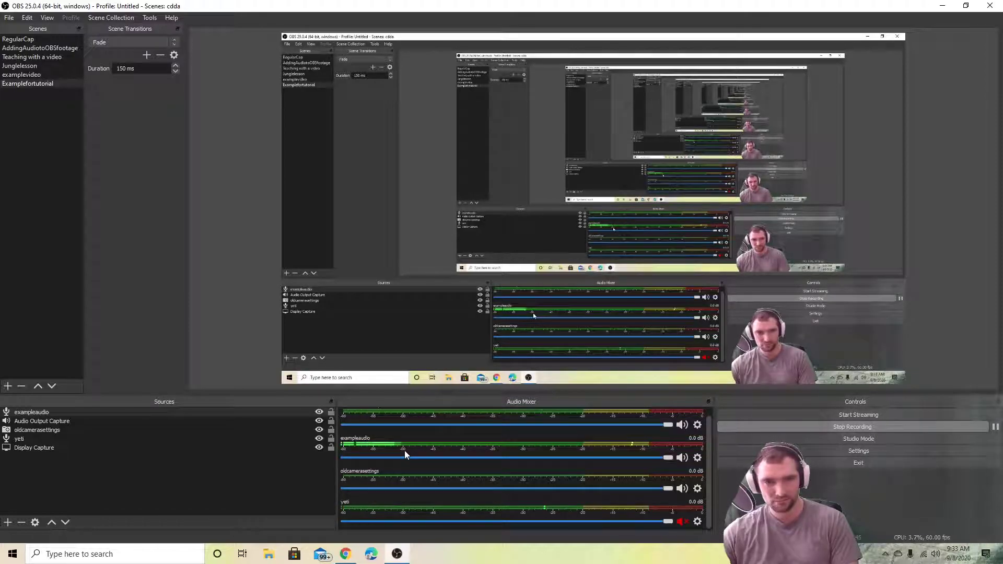
{"action": "left_click", "coordinate": [682, 521]}
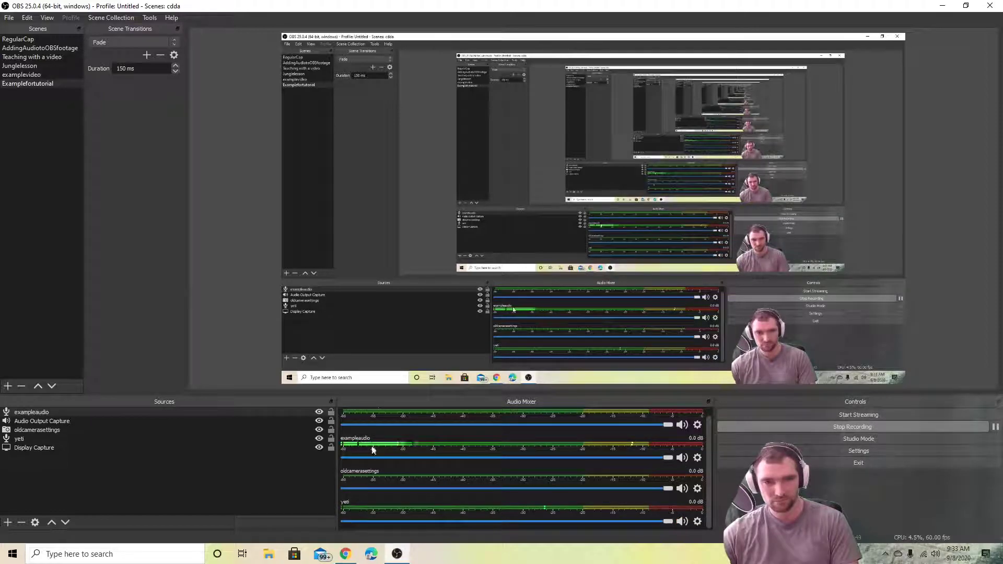
{"action": "left_click", "coordinate": [682, 522]}
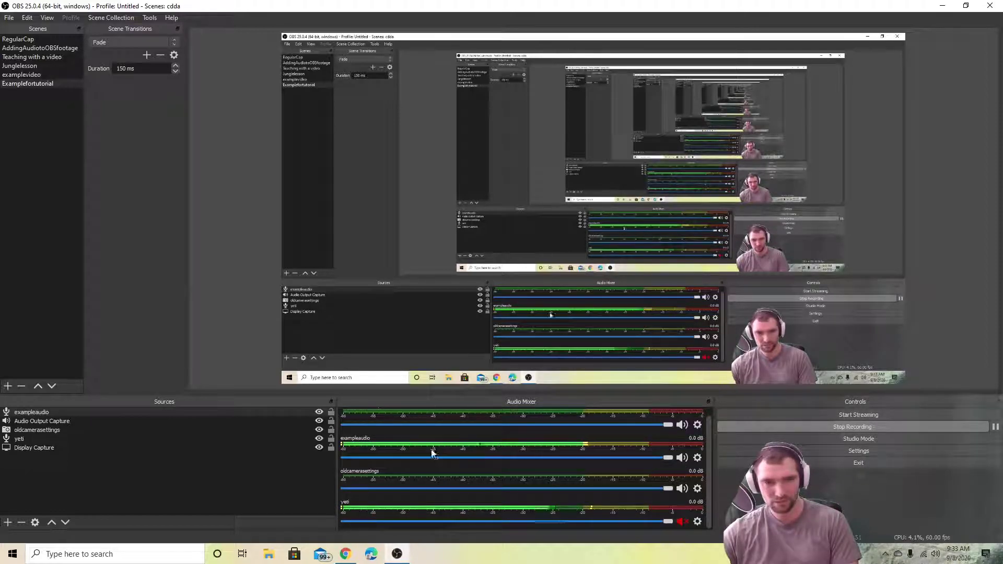
{"action": "left_click", "coordinate": [682, 458]}
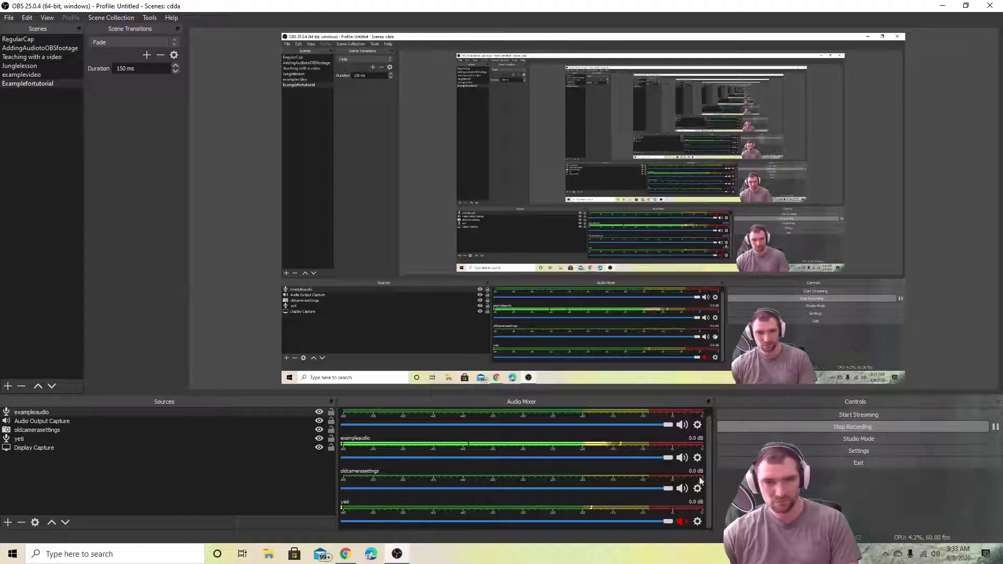
{"action": "left_click", "coordinate": [682, 521]}
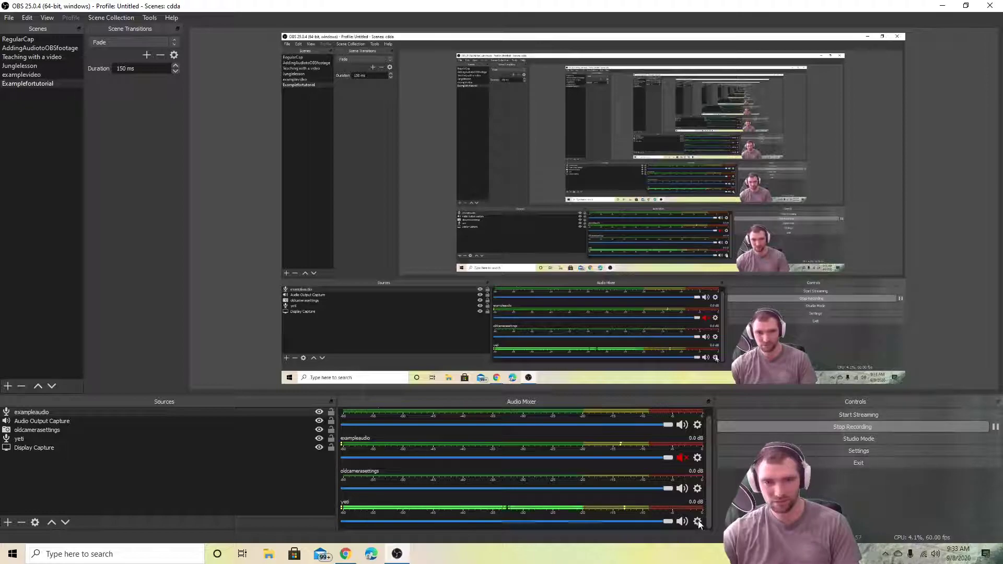
- Open the yeti source's audio filters and examine the Noise Suppression settings
{"action": "left_click", "coordinate": [697, 521]}
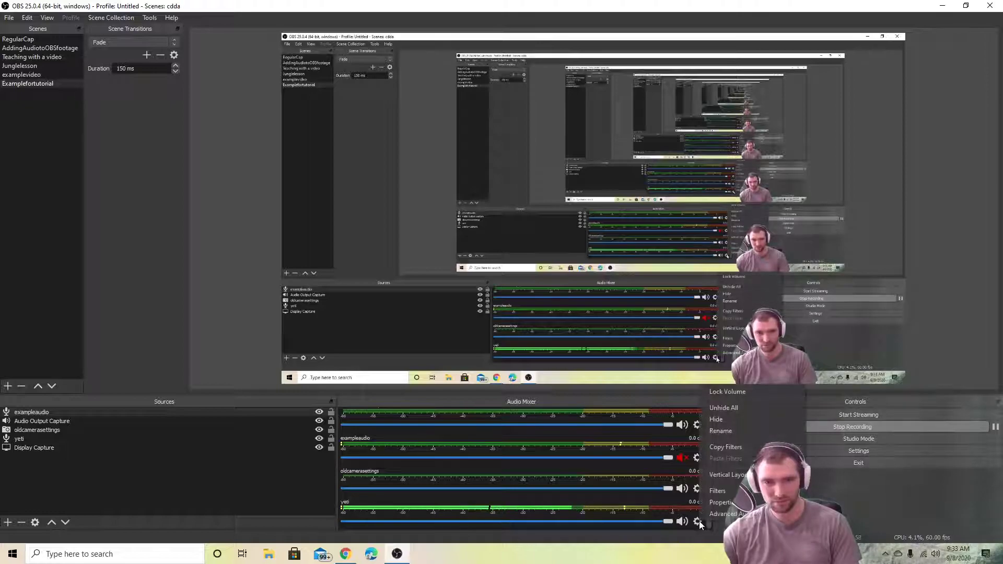
{"action": "left_click", "coordinate": [725, 491]}
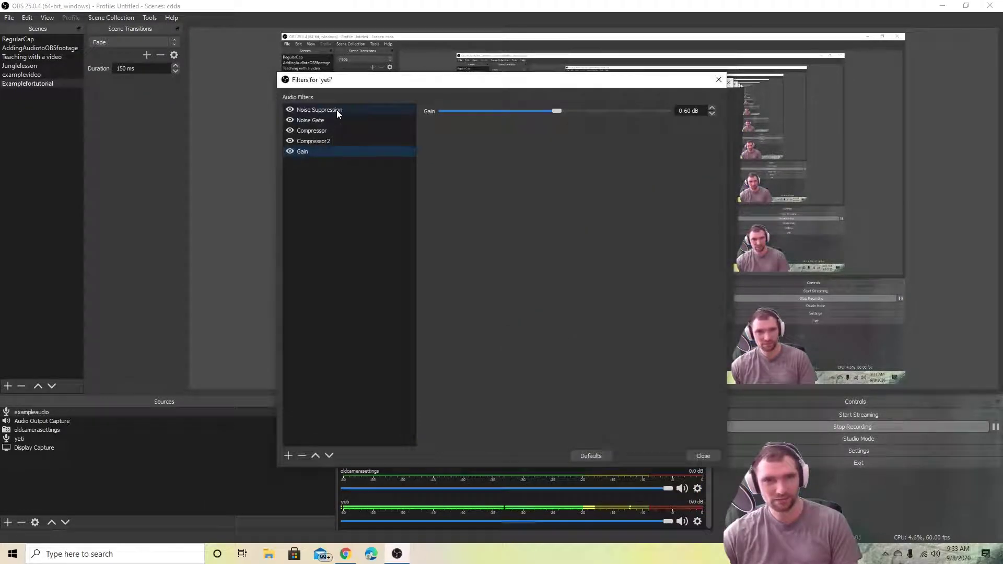
{"action": "left_click", "coordinate": [335, 110]}
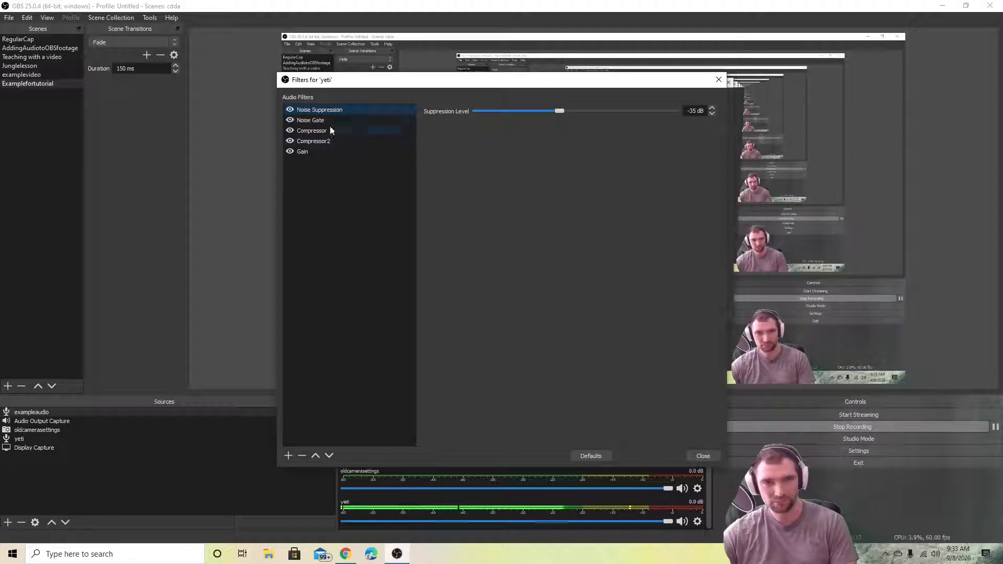
- Disable all yeti audio filters: Noise Suppression, Noise Gate, Compressor, Compressor2 and Gain
{"action": "left_click", "coordinate": [290, 120]}
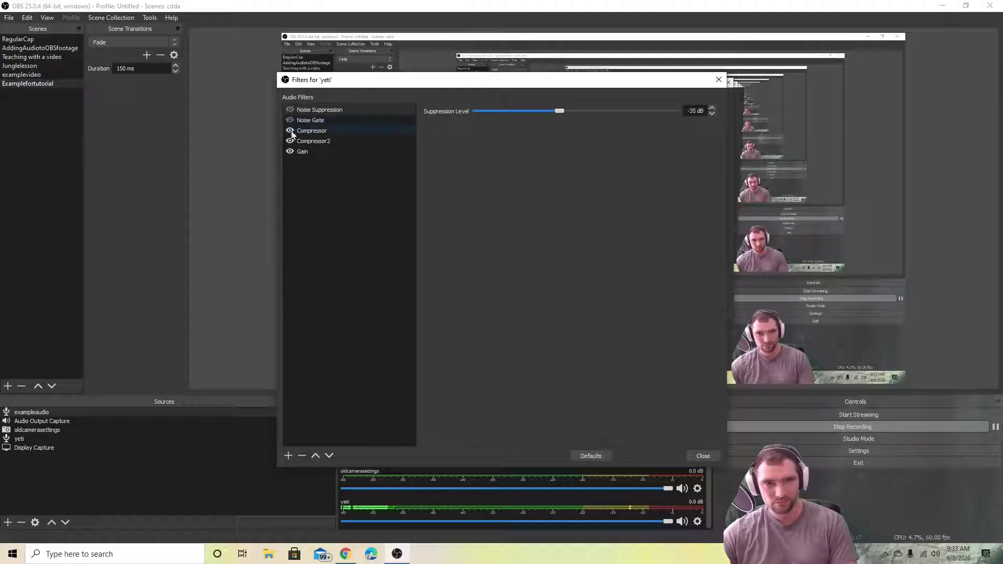
{"action": "left_click", "coordinate": [290, 130]}
{"action": "left_click", "coordinate": [290, 152]}
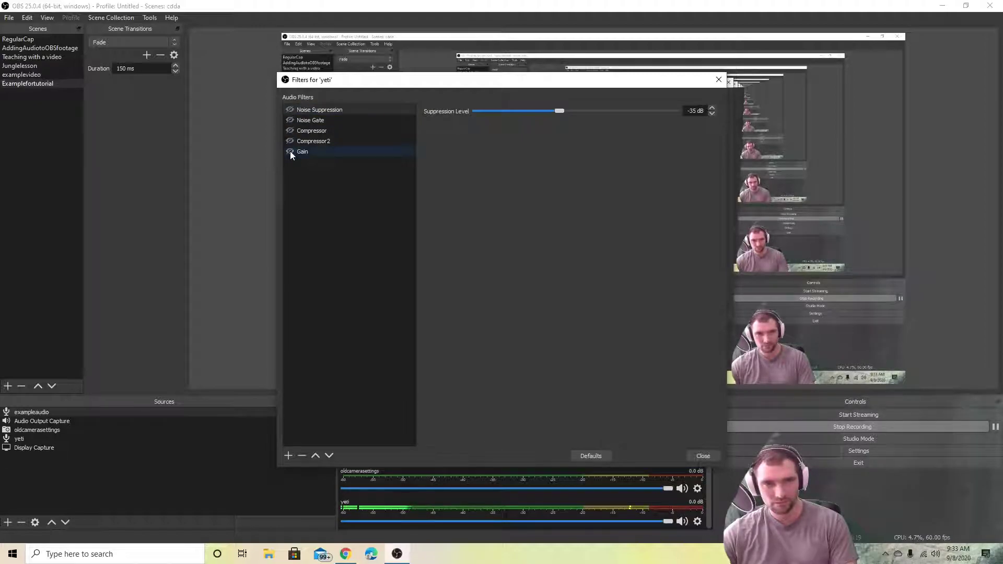
- Re-enable the Noise Gate, Noise Suppression, Compressor, Compressor2 and Gain filters on the yeti source
{"action": "left_click", "coordinate": [290, 121]}
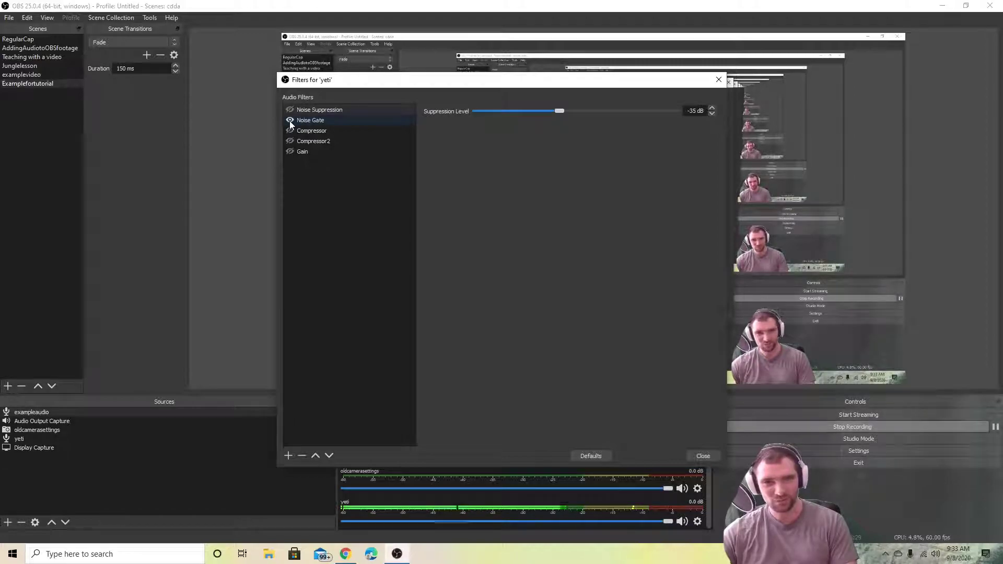
{"action": "left_click", "coordinate": [292, 110]}
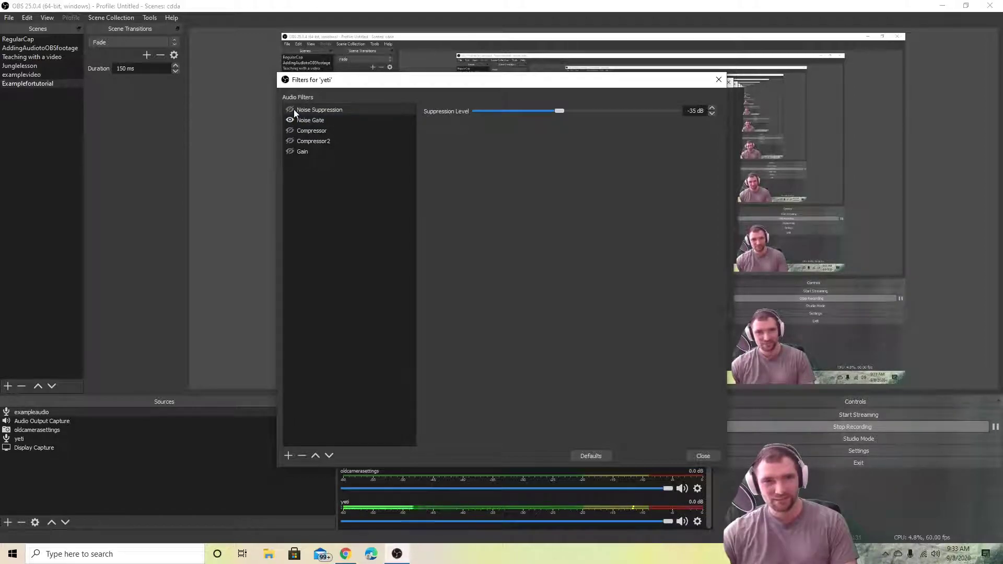
{"action": "left_click", "coordinate": [290, 131]}
{"action": "left_click", "coordinate": [290, 142]}
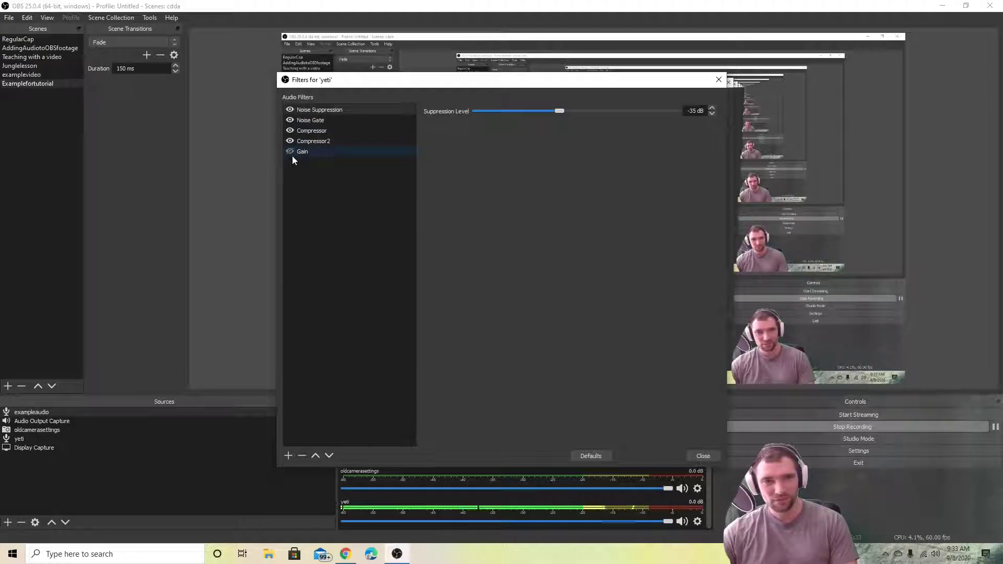
{"action": "left_click", "coordinate": [290, 151]}
{"action": "left_click", "coordinate": [290, 152]}
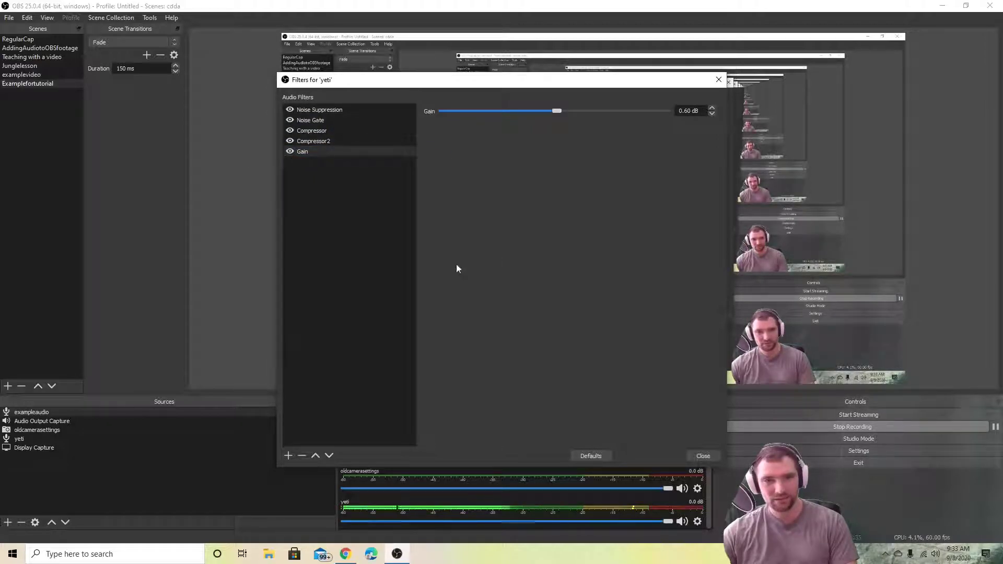
- Add a second noise suppression filter to the yeti source, set its suppression level to -33 dB, and remove that filter again
{"action": "left_click", "coordinate": [328, 114]}
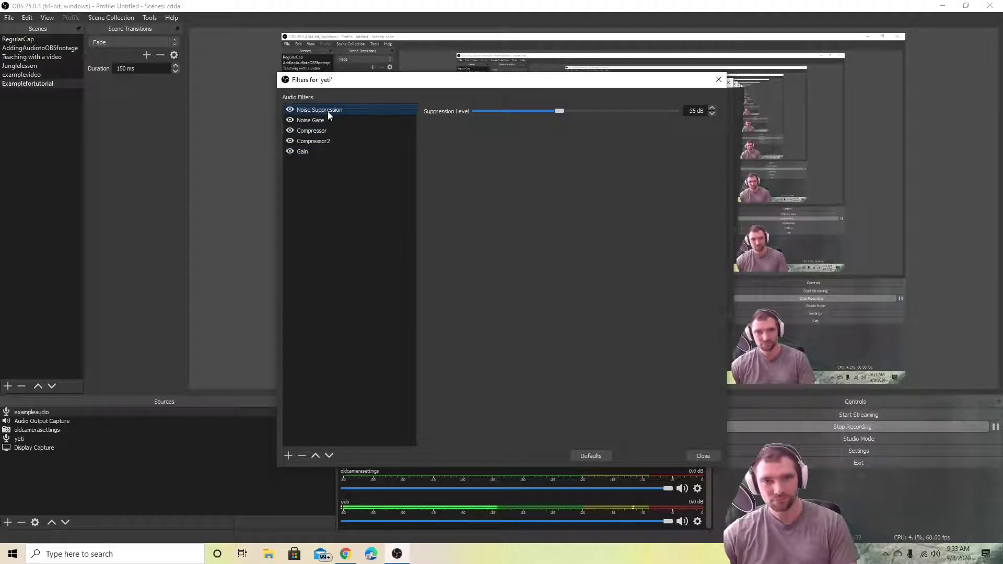
{"action": "left_click", "coordinate": [288, 455]}
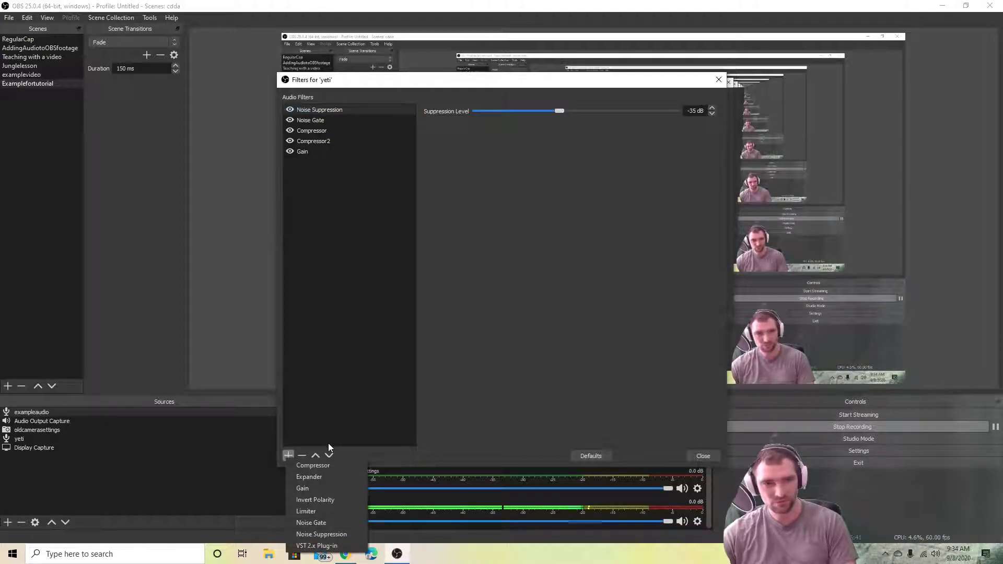
{"action": "left_click", "coordinate": [321, 534]}
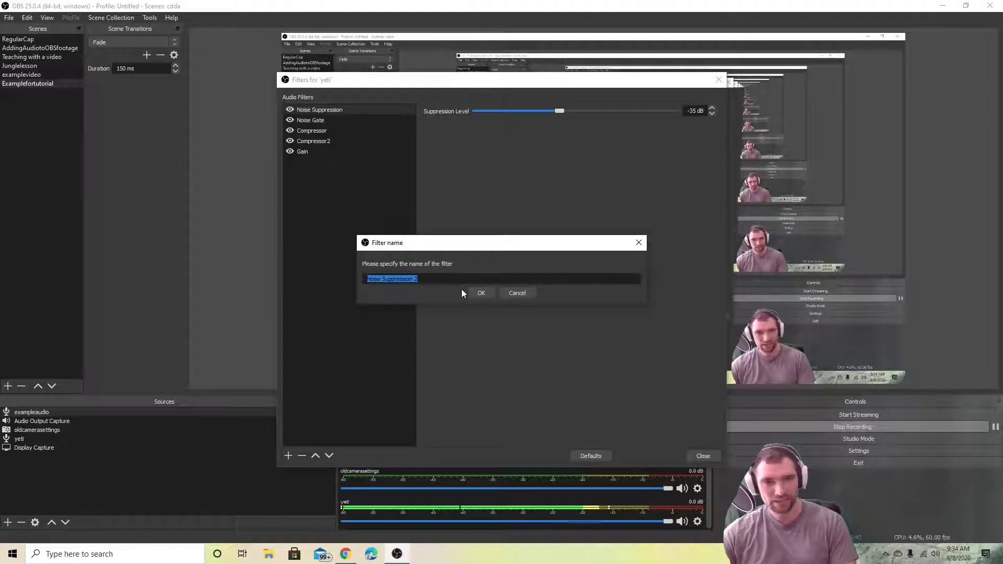
{"action": "left_click", "coordinate": [482, 294]}
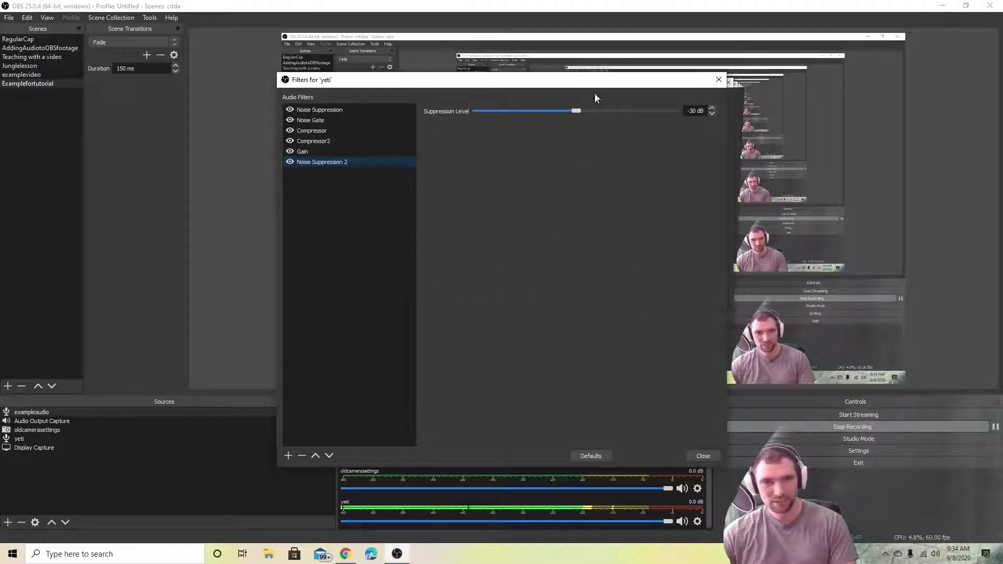
{"action": "left_click_drag", "start_coordinate": [536, 121], "coordinate": [587, 119]}
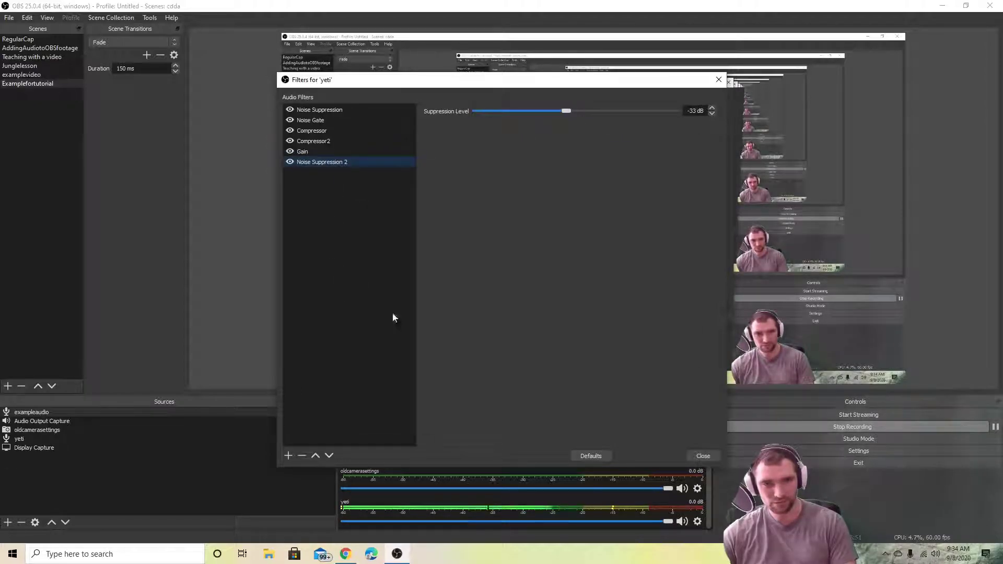
{"action": "key", "text": "Delete"}
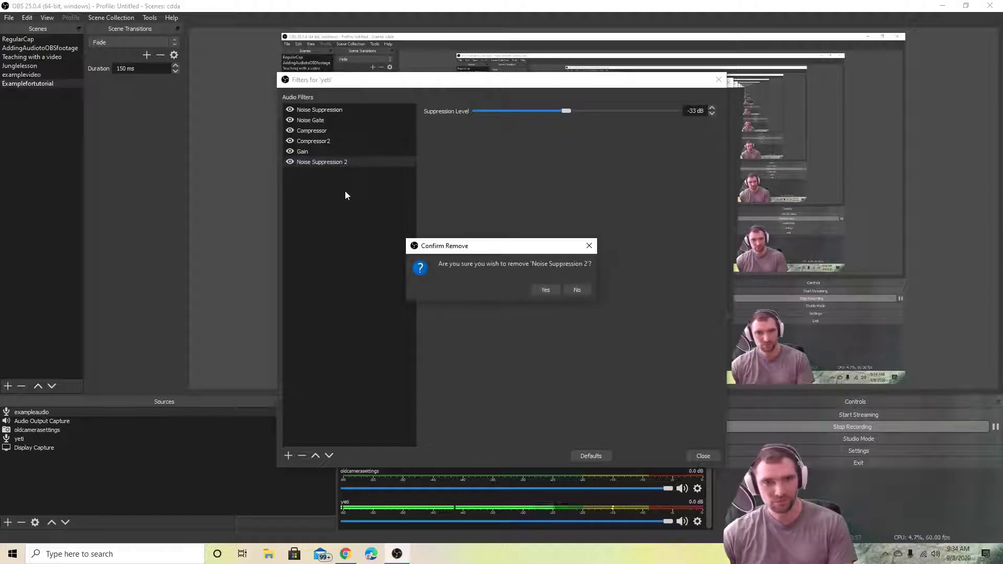
{"action": "left_click", "coordinate": [543, 290]}
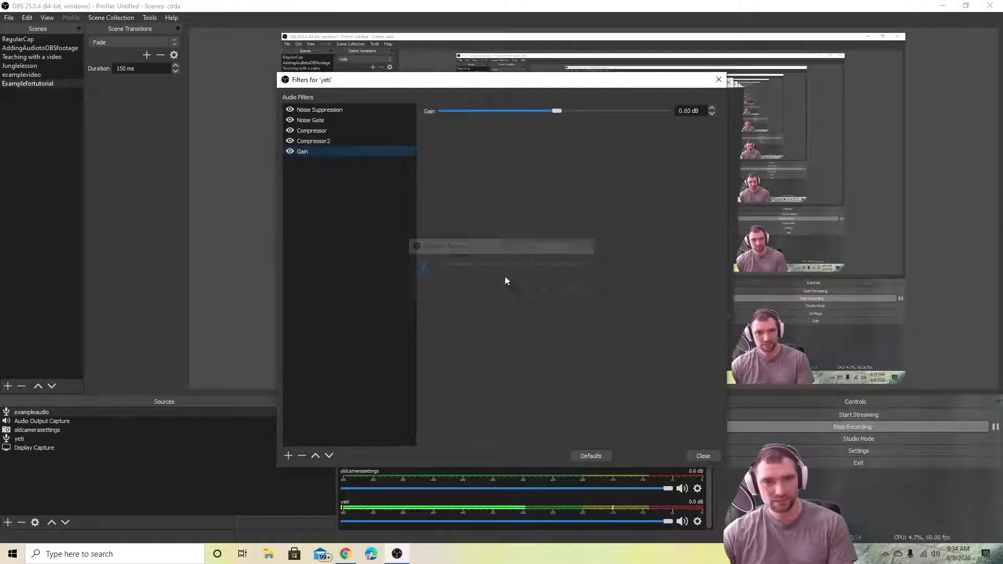
- Review the settings of yeti's Noise Suppression, Noise Gate, Compressor and Compressor2 filters one after another
{"action": "left_click", "coordinate": [349, 108]}
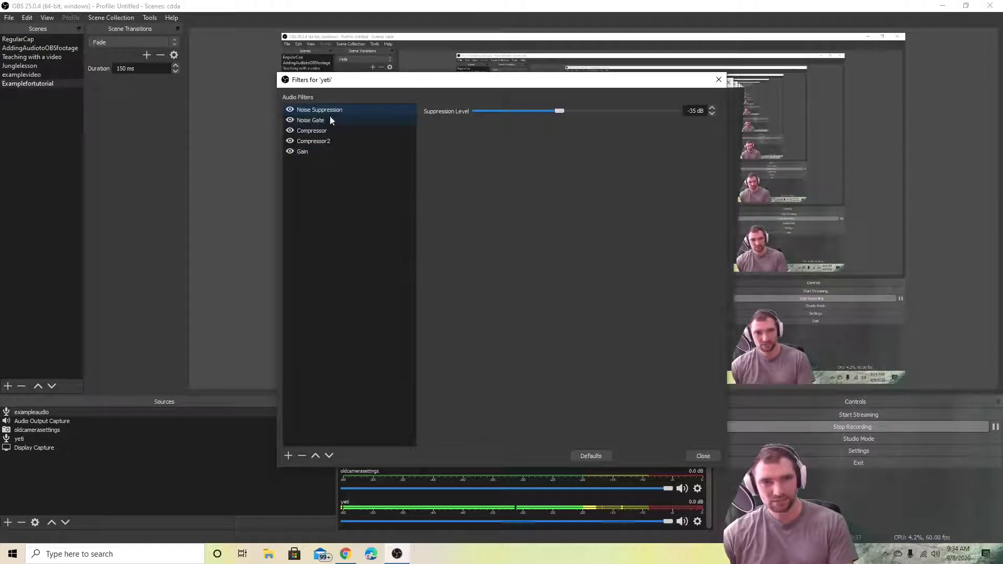
{"action": "left_click", "coordinate": [329, 118]}
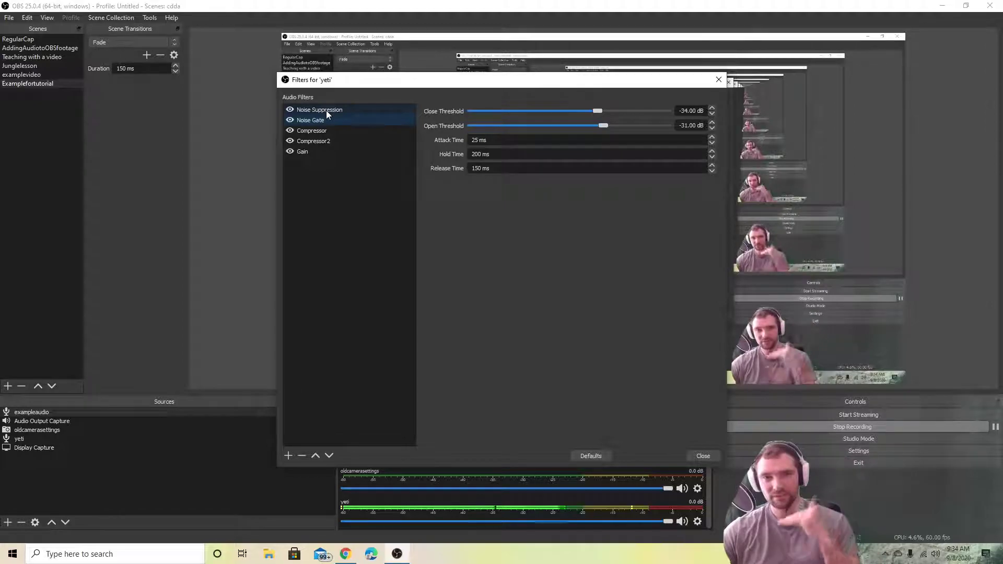
{"action": "left_click", "coordinate": [326, 134]}
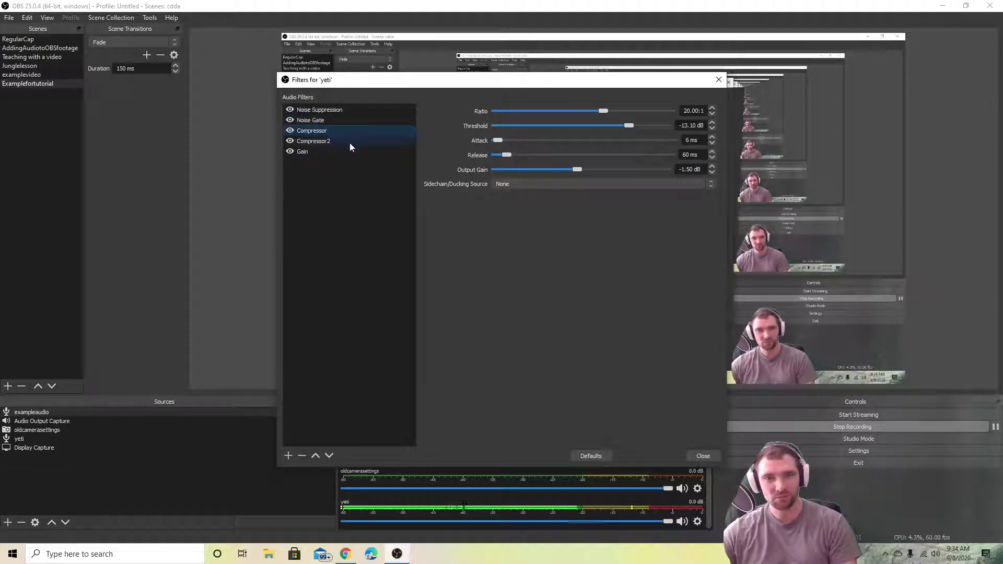
{"action": "left_click", "coordinate": [347, 142]}
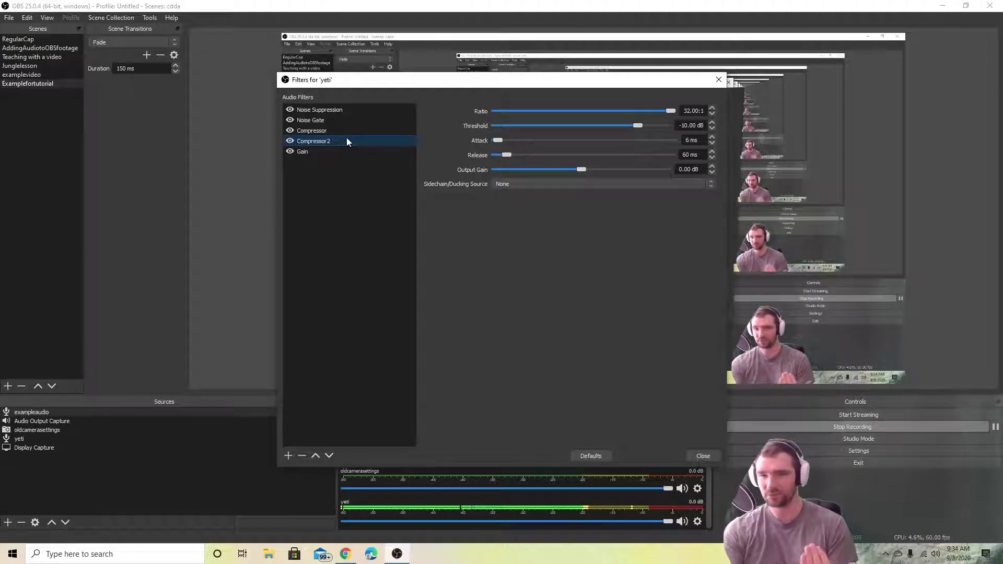
- Disable the Compressor and Compressor2 filters on the yeti source for comparison and re-enable both
{"action": "left_click", "coordinate": [290, 131]}
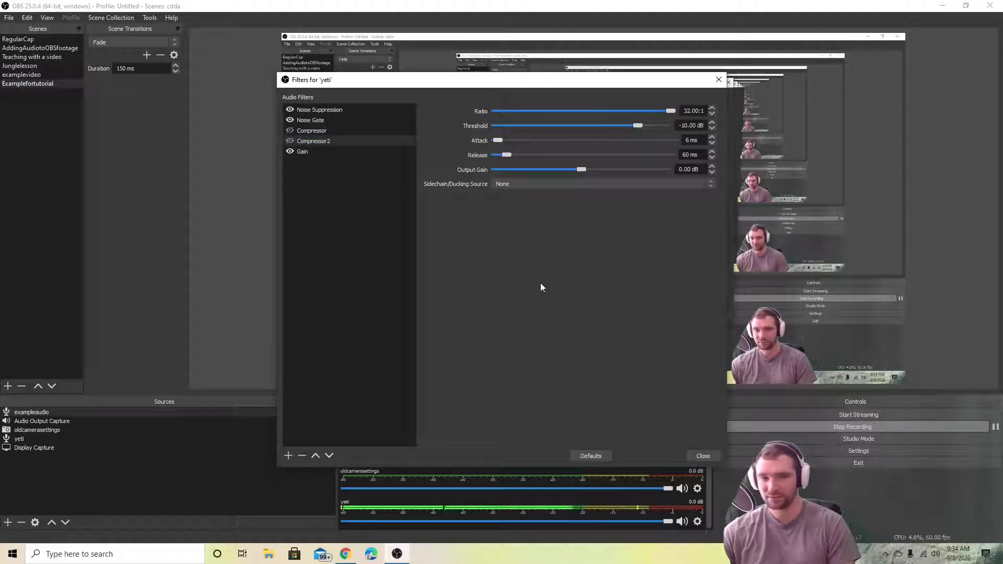
{"action": "left_click", "coordinate": [290, 130]}
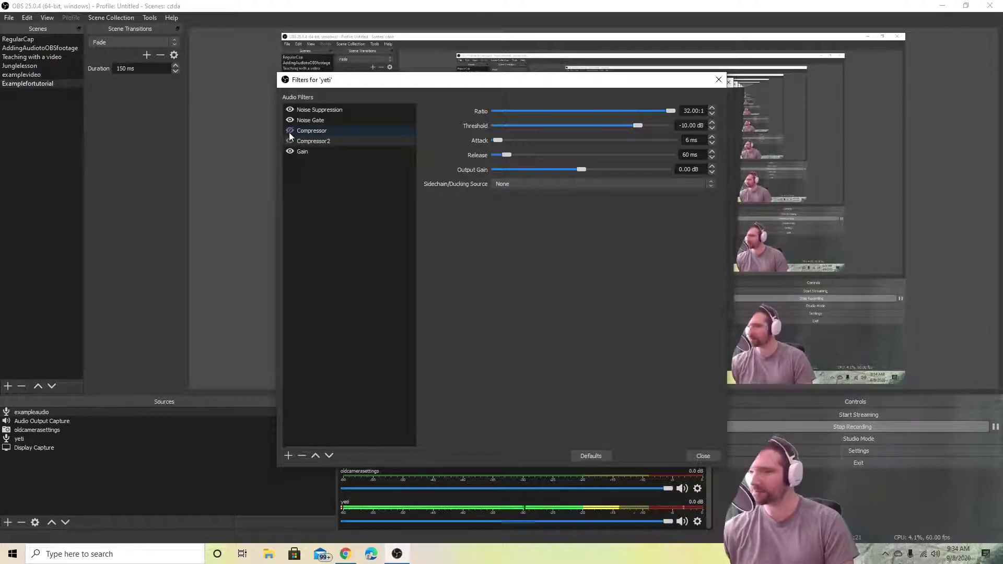
{"action": "left_click", "coordinate": [289, 131]}
{"action": "left_click", "coordinate": [293, 139]}
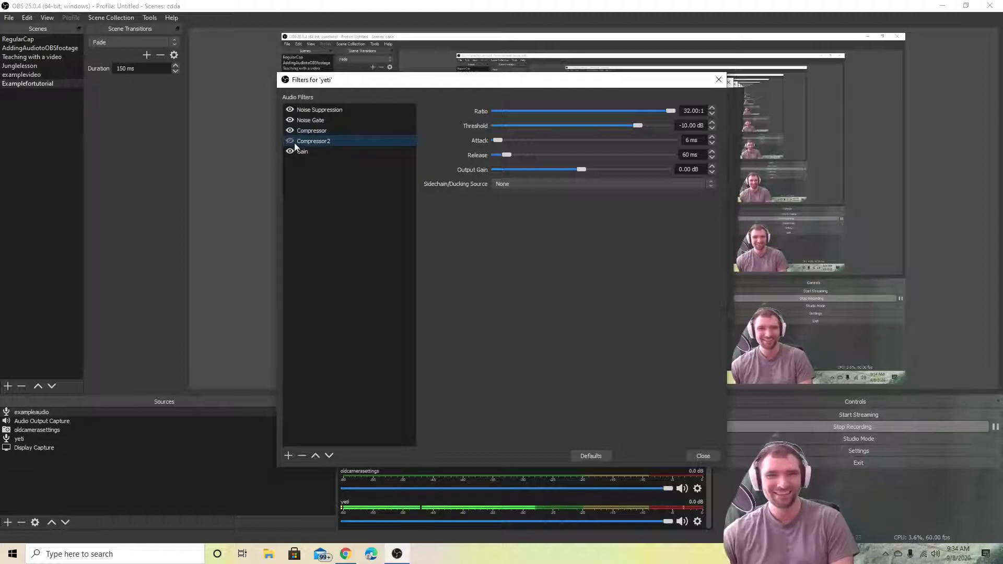
{"action": "left_click", "coordinate": [290, 140]}
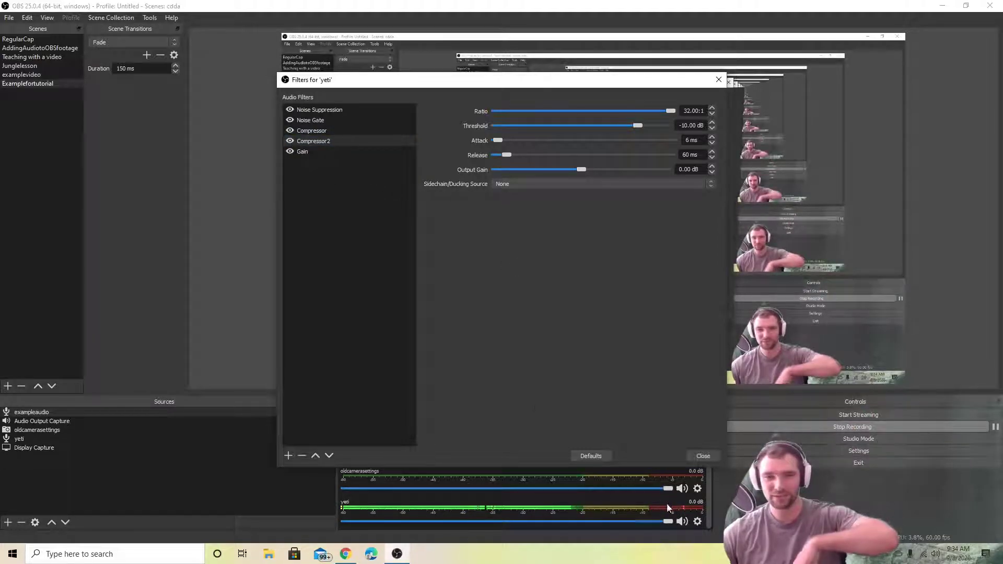
- View the settings of yeti's Gain filter and close the filters window
{"action": "left_click", "coordinate": [303, 151]}
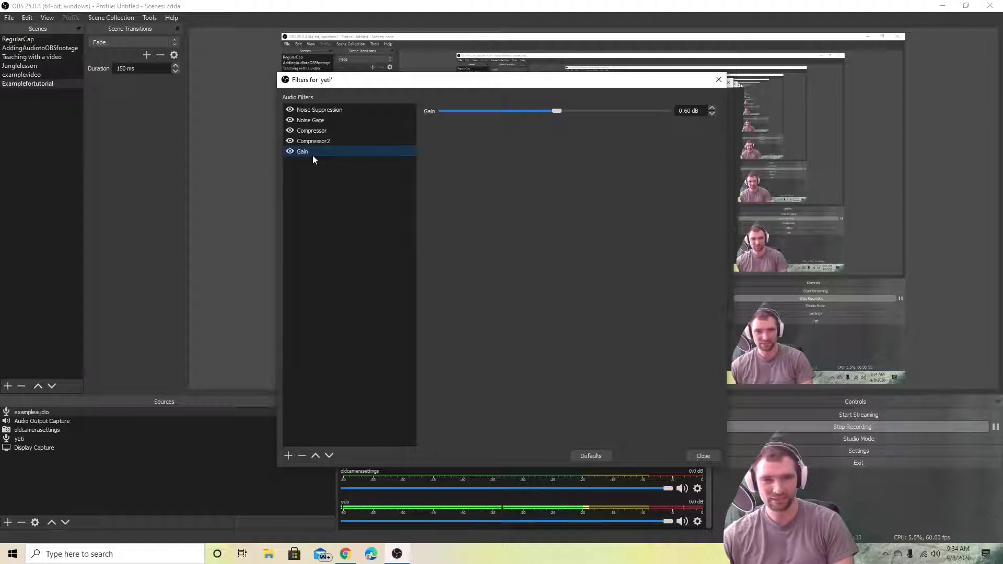
{"action": "left_click", "coordinate": [702, 456]}
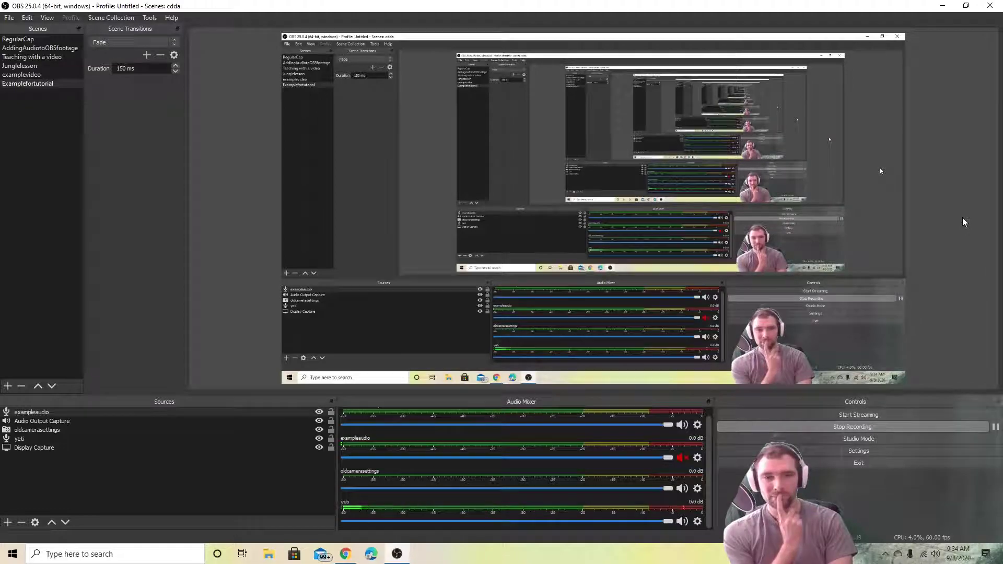
{"action": "left_click", "coordinate": [698, 458]}
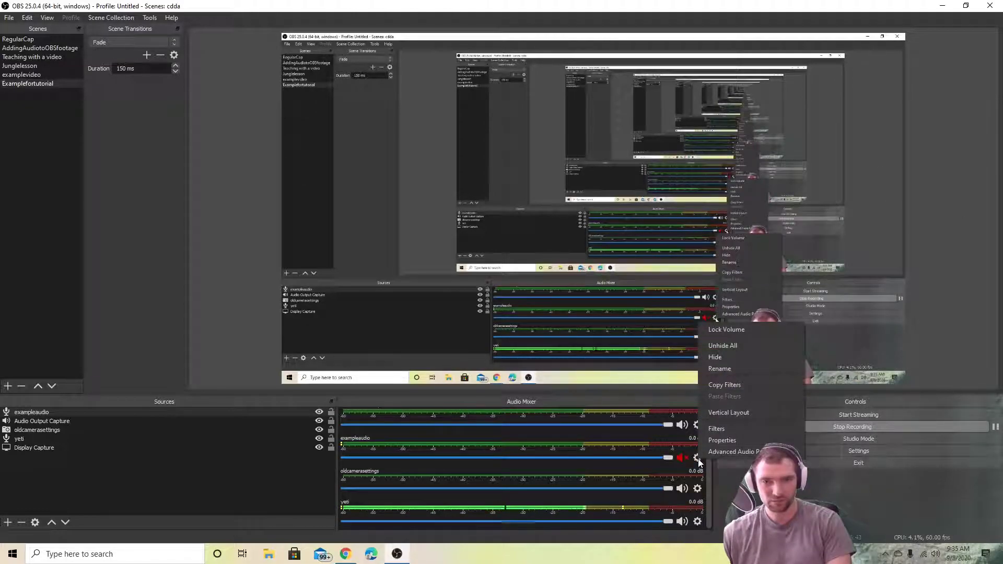
{"action": "left_click", "coordinate": [524, 440]}
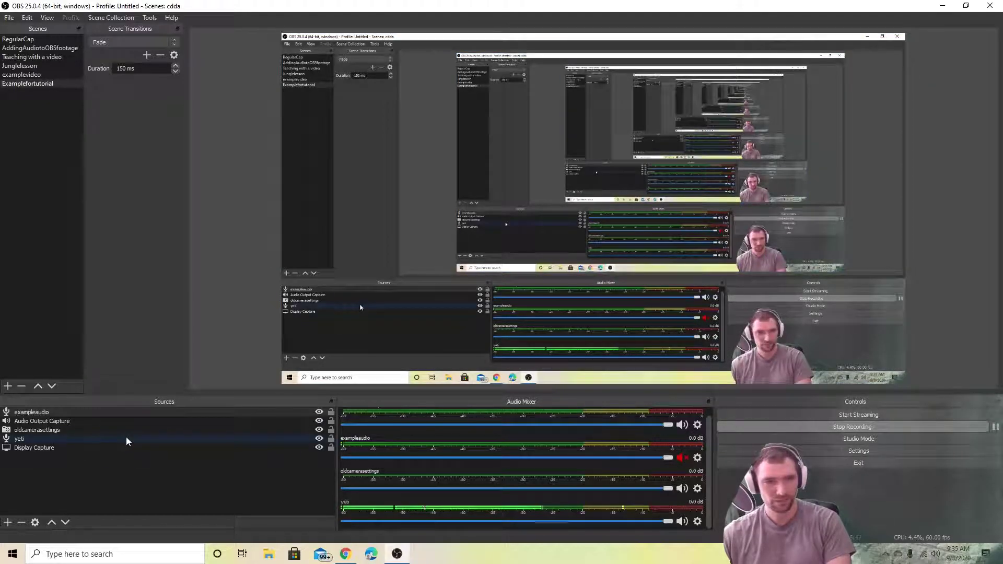
- Remove the exampleaudio source from the Examplefortutorial scene
{"action": "left_click", "coordinate": [34, 448]}
{"action": "left_click", "coordinate": [43, 413]}
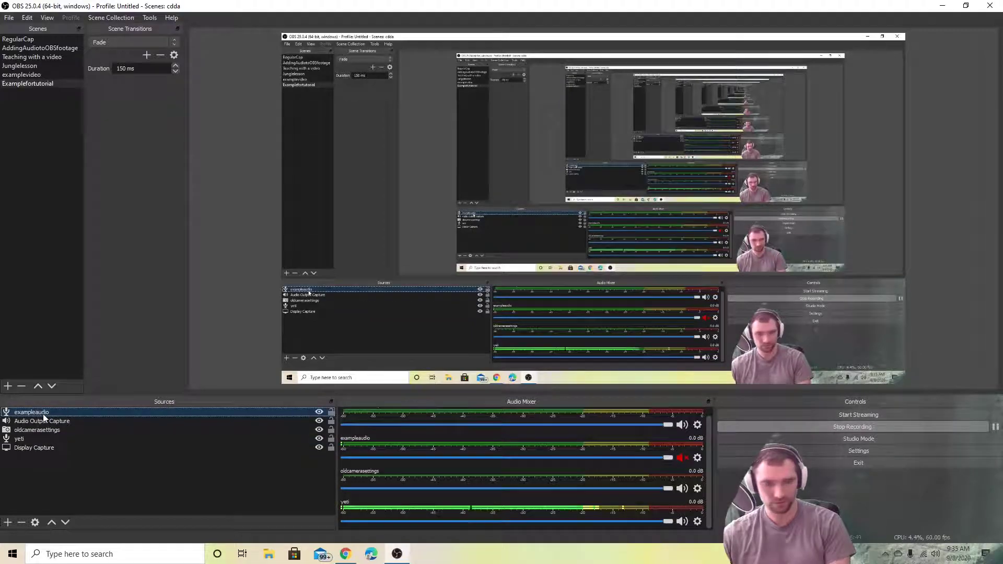
{"action": "key", "text": "Delete"}
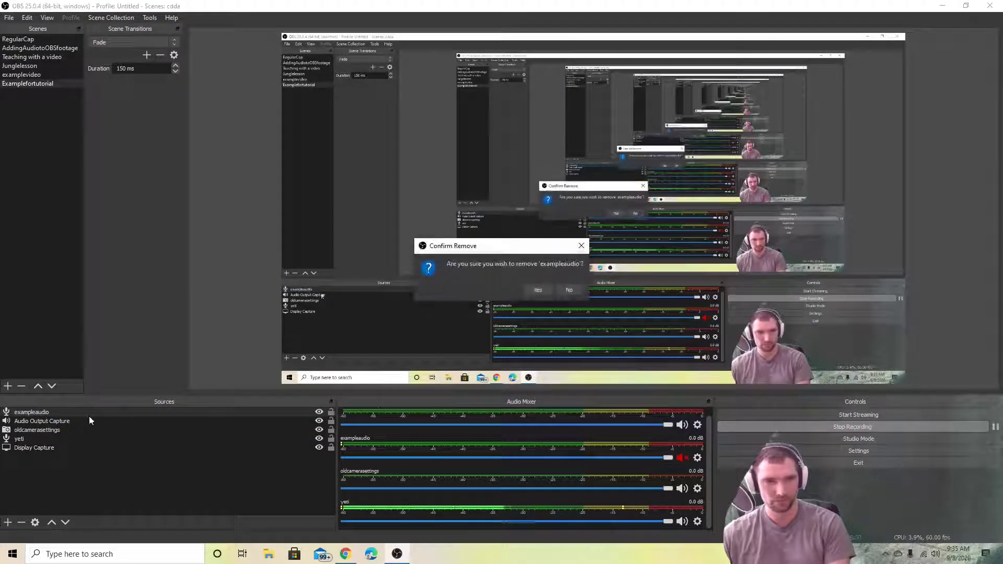
{"action": "left_click", "coordinate": [538, 290]}
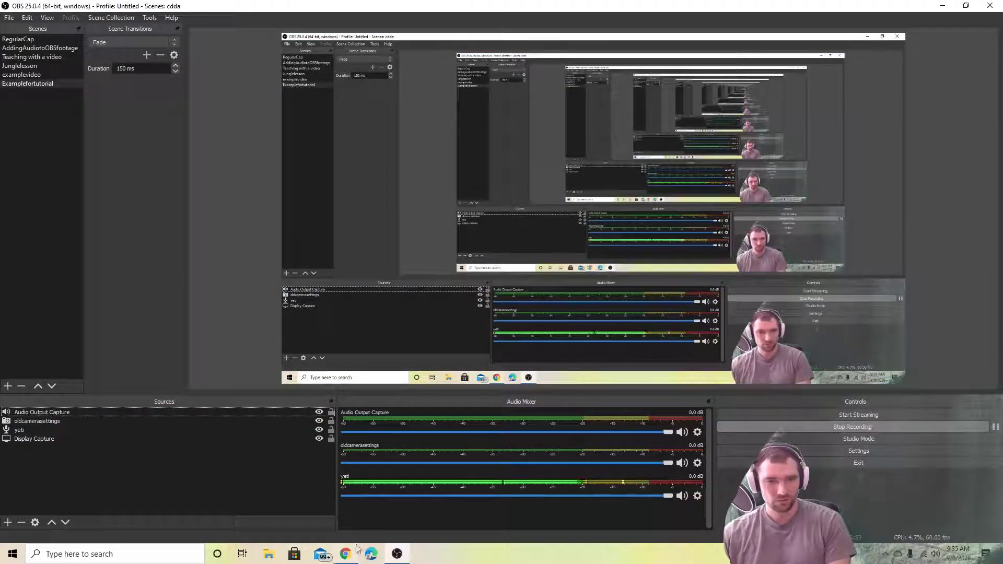
{"action": "left_click", "coordinate": [345, 554]}
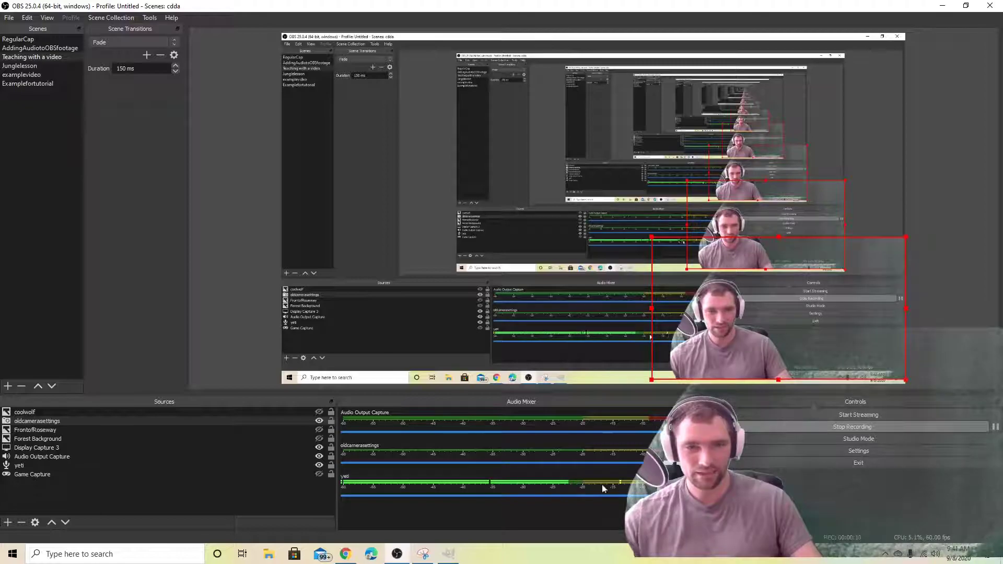
- Disable the Image Mask/Blend and Chroma Key filters on the oldcamerasettings source, moving the filters window clear of the webcam image
{"action": "right_click", "coordinate": [703, 464]}
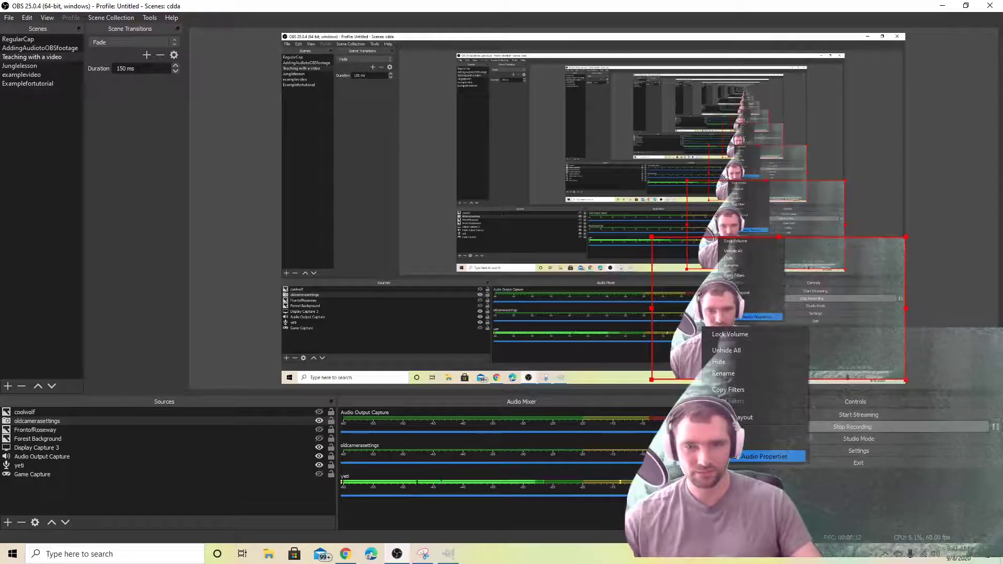
{"action": "left_click", "coordinate": [774, 433]}
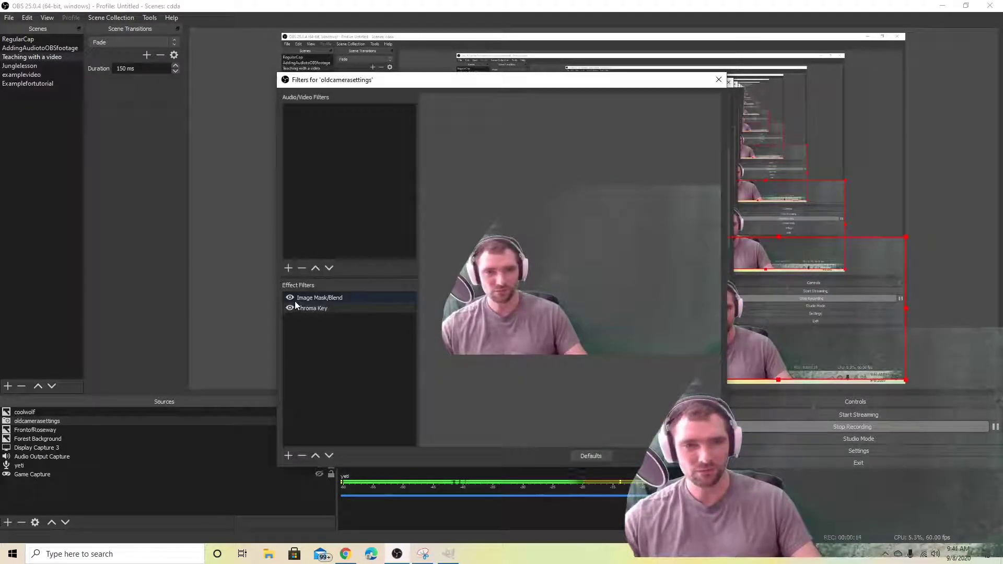
{"action": "left_click", "coordinate": [290, 298]}
{"action": "left_click", "coordinate": [290, 308]}
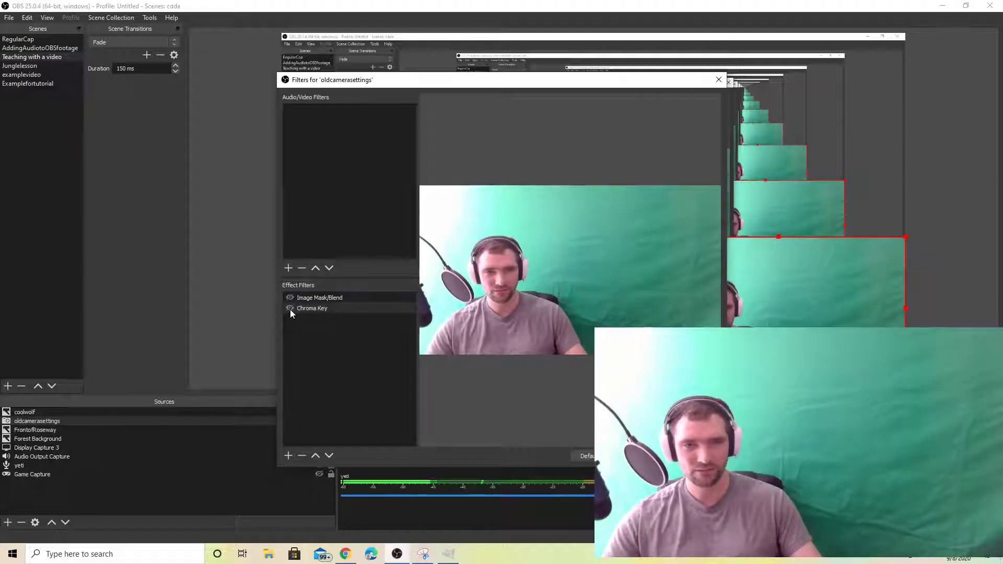
{"action": "left_click_drag", "start_coordinate": [490, 79], "coordinate": [331, 115]}
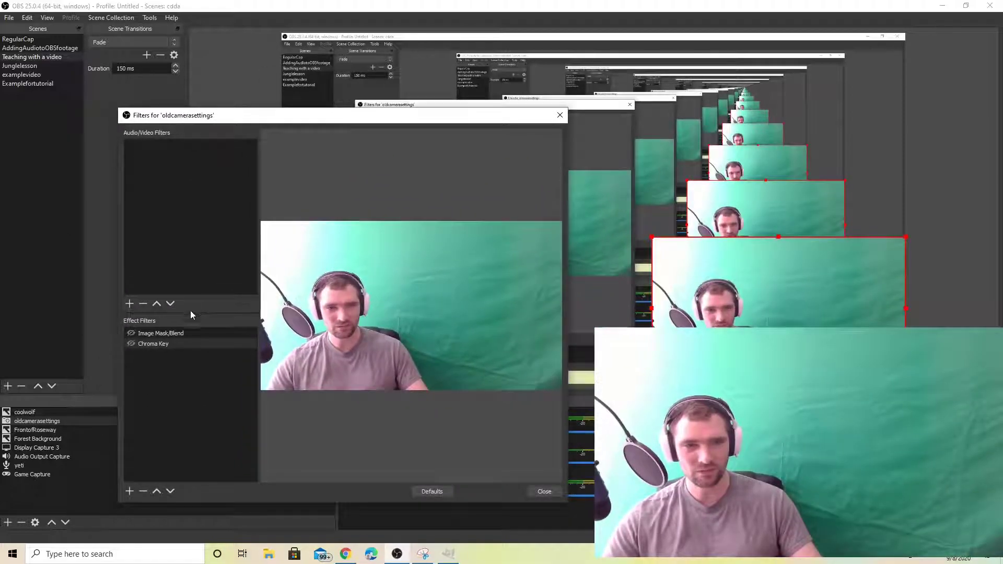
- Turn oldcamerasettings' Image Mask/Blend and Chroma Key filters on for comparison, disable both again, and close the filters window
{"action": "left_click", "coordinate": [131, 334]}
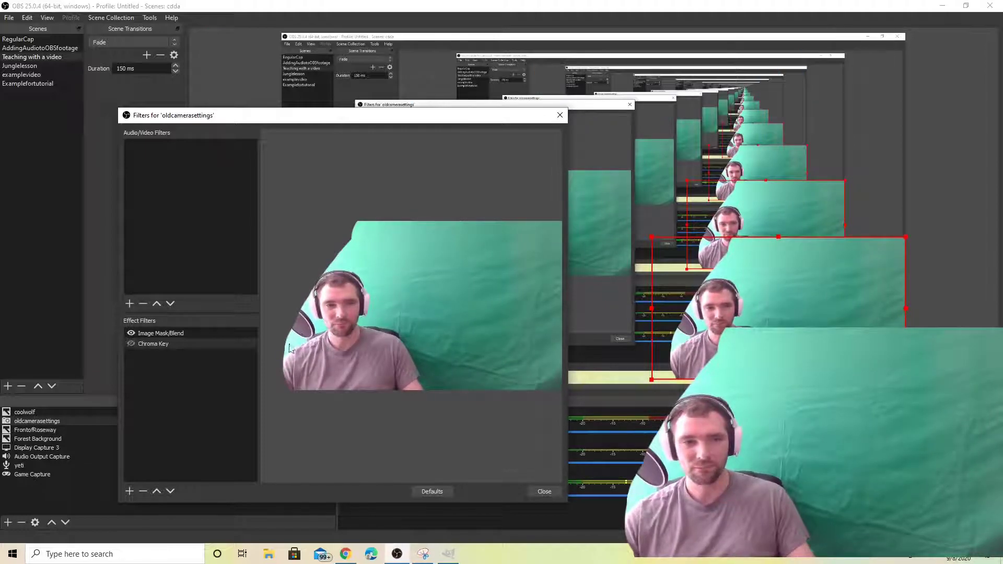
{"action": "left_click", "coordinate": [130, 343]}
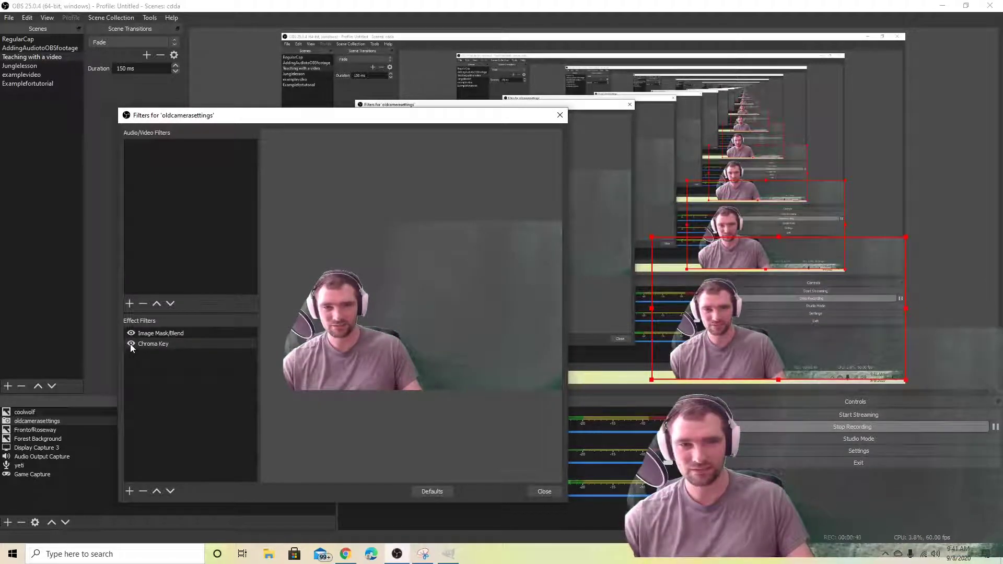
{"action": "left_click", "coordinate": [131, 344]}
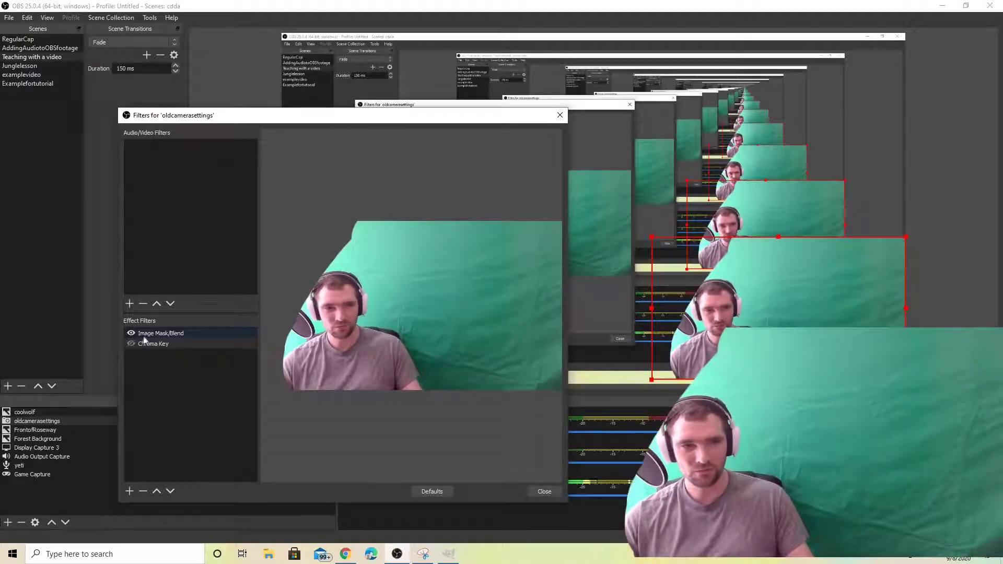
{"action": "left_click", "coordinate": [131, 333]}
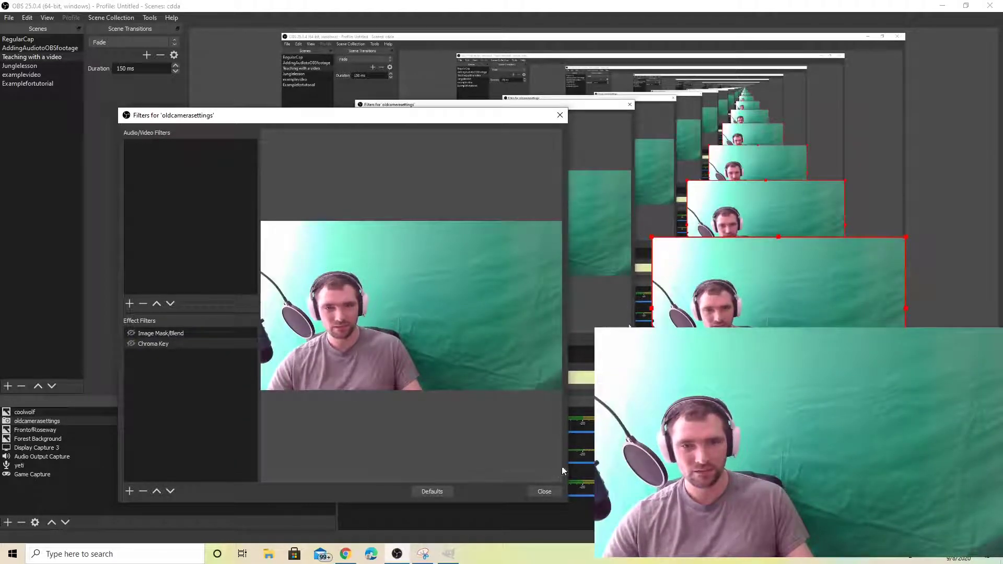
{"action": "left_click", "coordinate": [543, 493]}
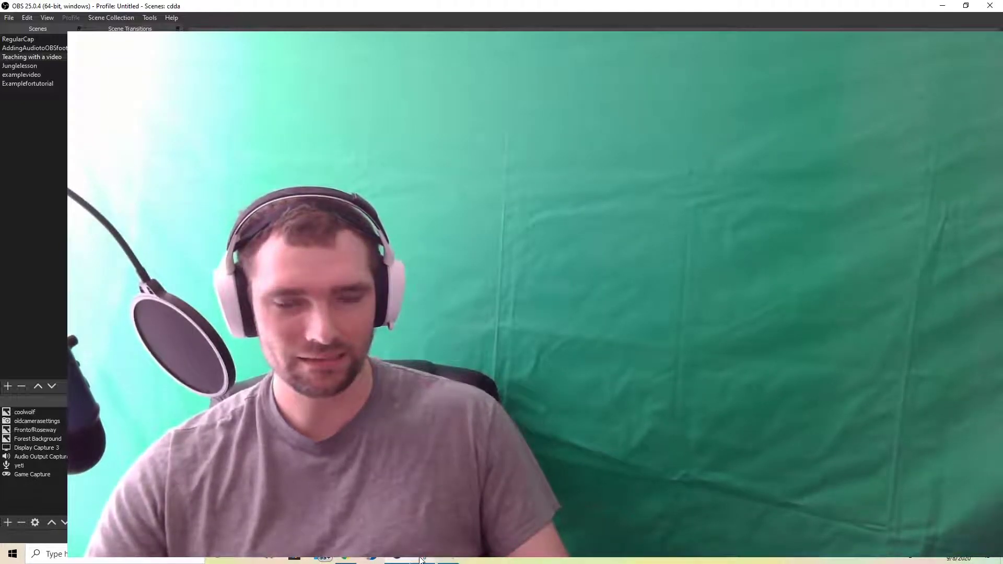
- Open the Snipping Tool, capture a snip of the enlarged webcam image, and minimize the tool
{"action": "left_click", "coordinate": [115, 553]}
{"action": "type", "text": "sni"}
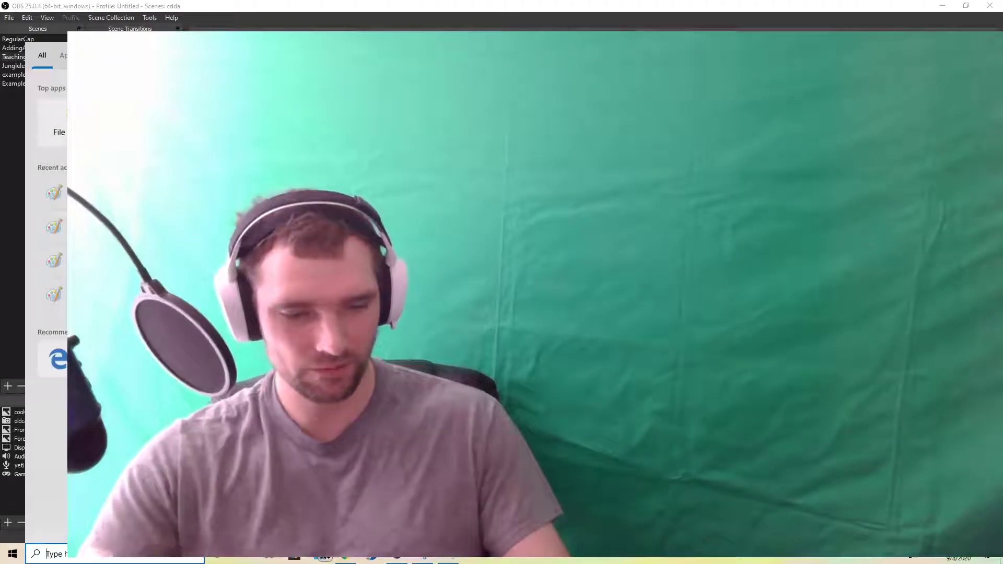
{"action": "type", "text": "p"}
{"action": "key", "text": "Return"}
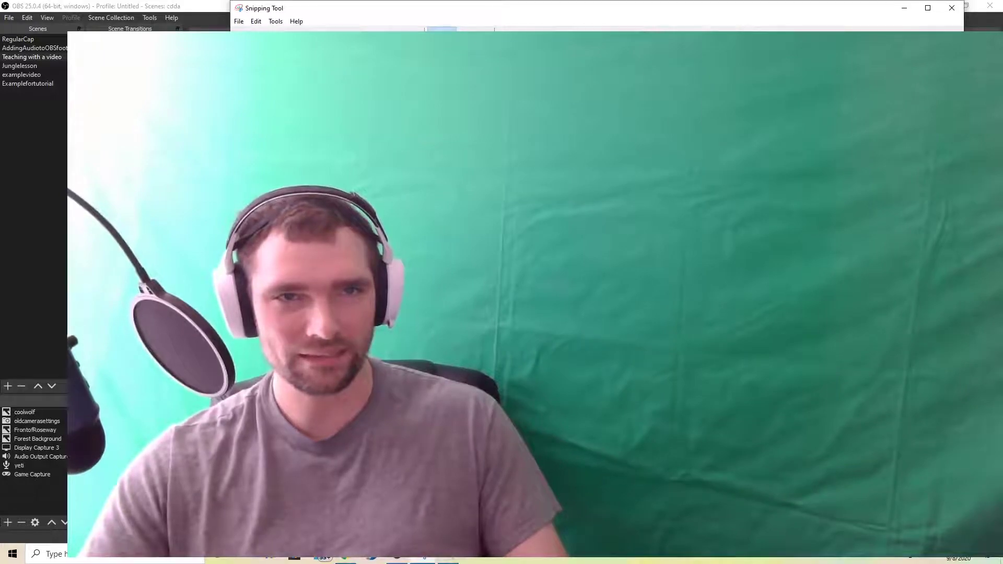
{"action": "left_click", "coordinate": [253, 31]}
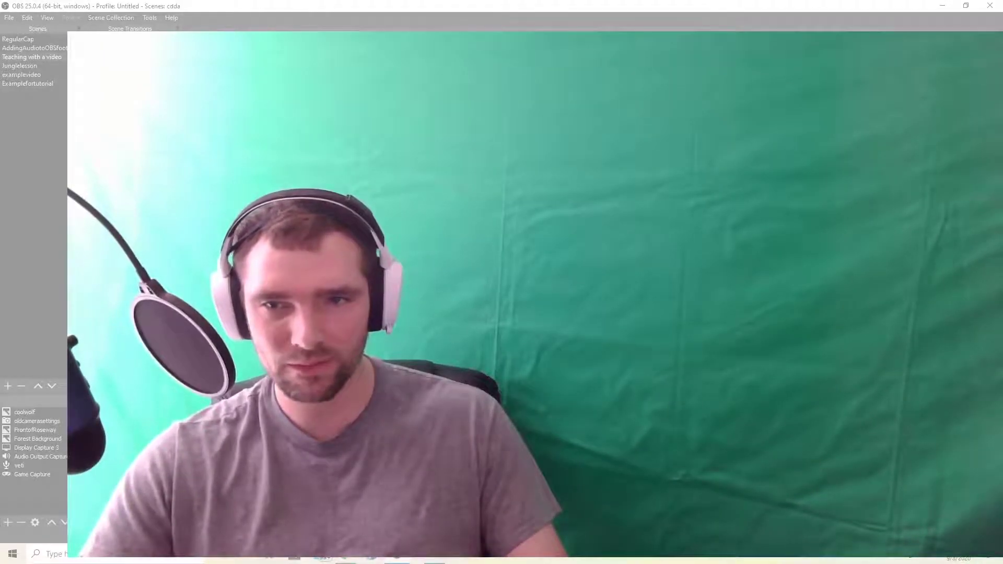
{"action": "key", "text": "Escape"}
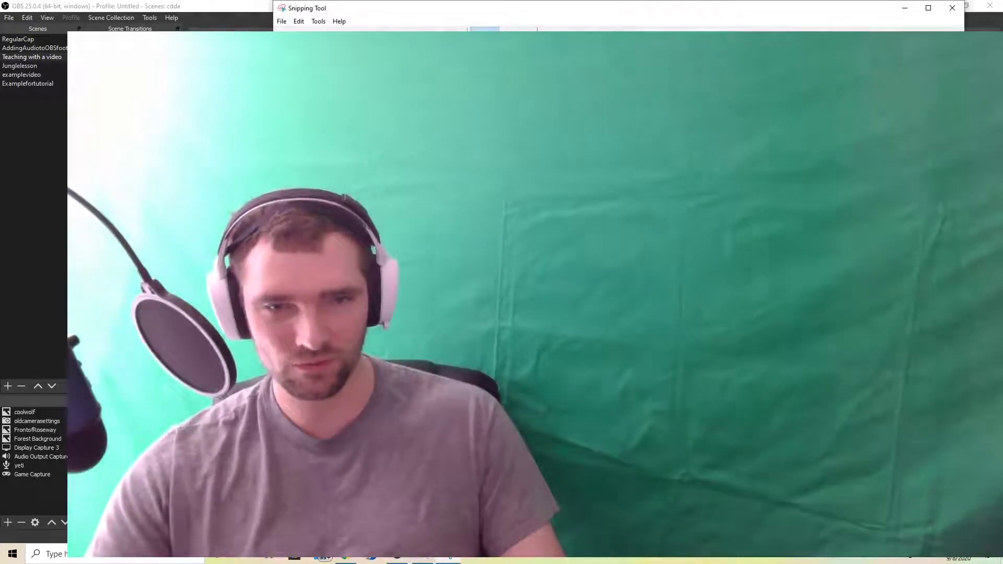
{"action": "left_click", "coordinate": [450, 559]}
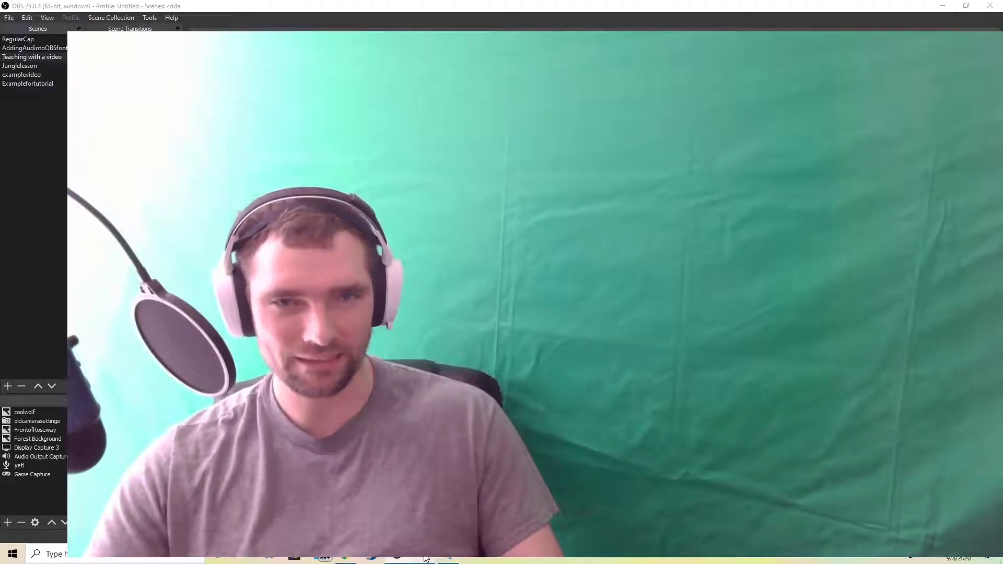
- Switch to GIMP and paste the captured webcam snip as a new image
{"action": "left_click", "coordinate": [424, 559]}
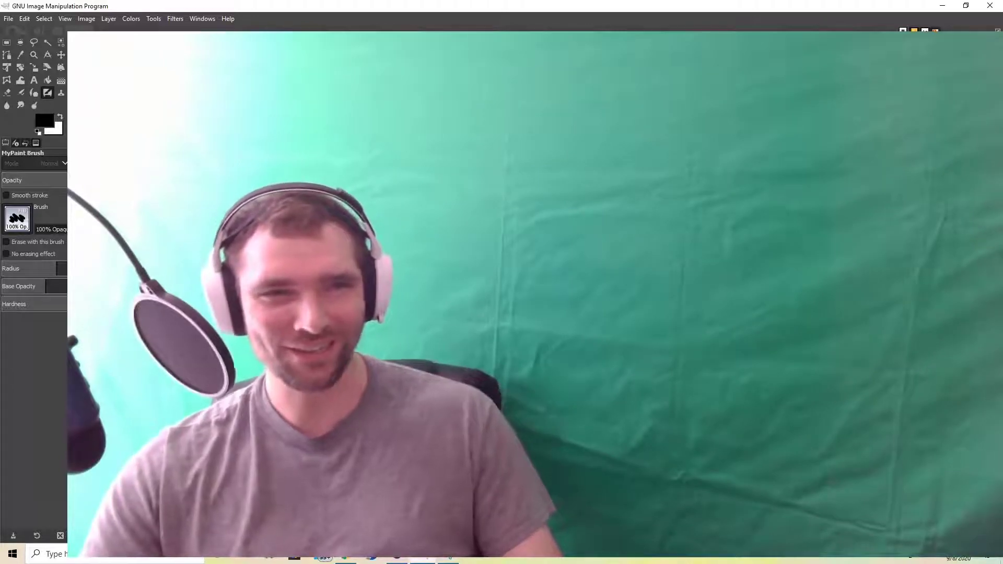
{"action": "left_click", "coordinate": [8, 20]}
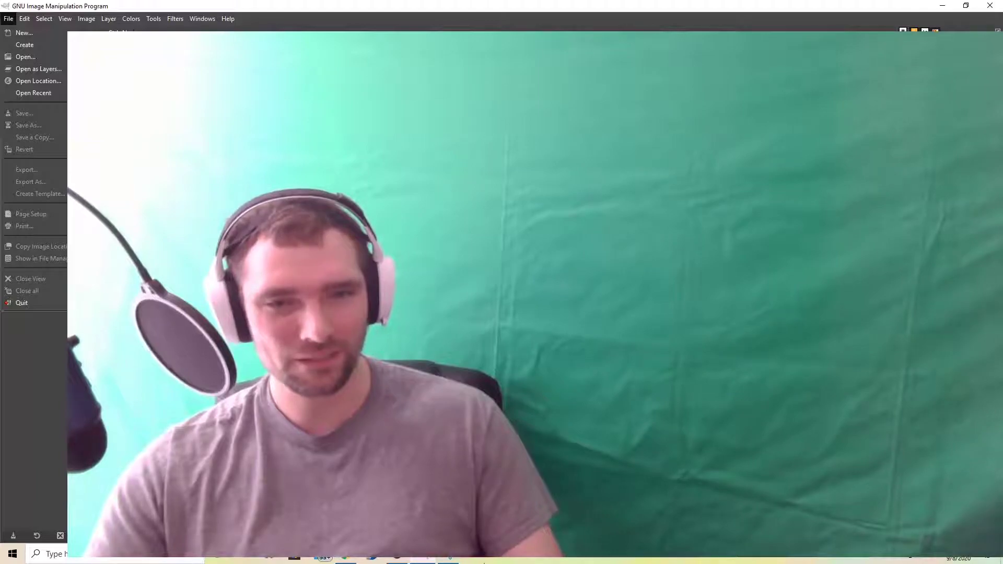
{"action": "left_click", "coordinate": [451, 561]}
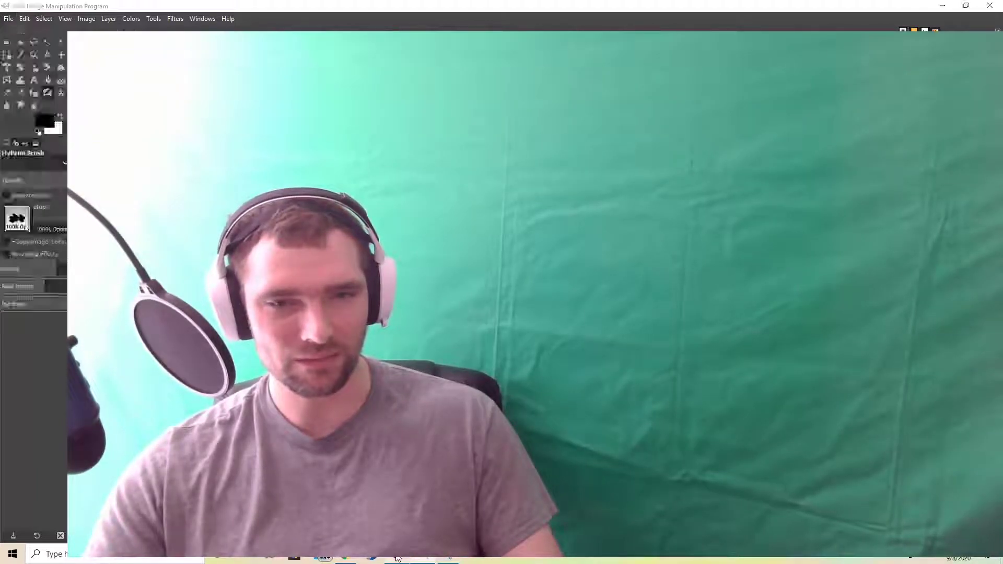
{"action": "left_click", "coordinate": [450, 561]}
{"action": "left_click", "coordinate": [451, 560]}
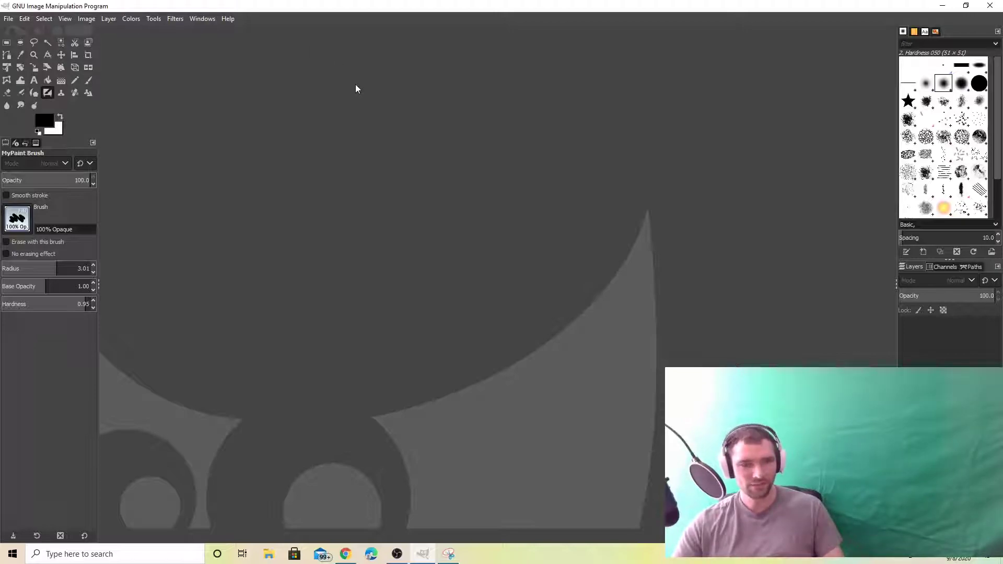
{"action": "key", "text": "ctrl+shift+v"}
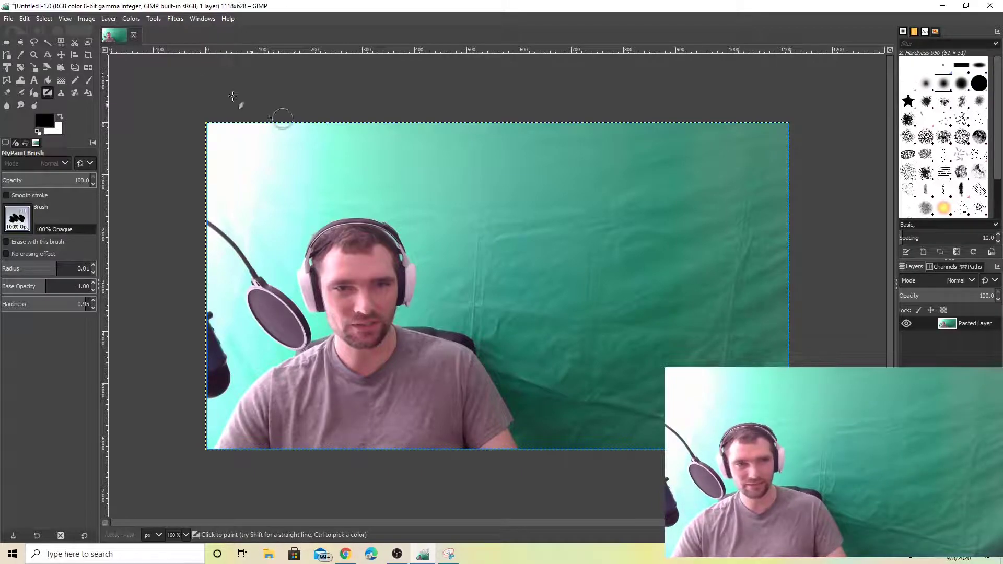
- Add a new 1118 x 628 px layer filled with transparency above the pasted webcam layer and select it
{"action": "left_click", "coordinate": [108, 18]}
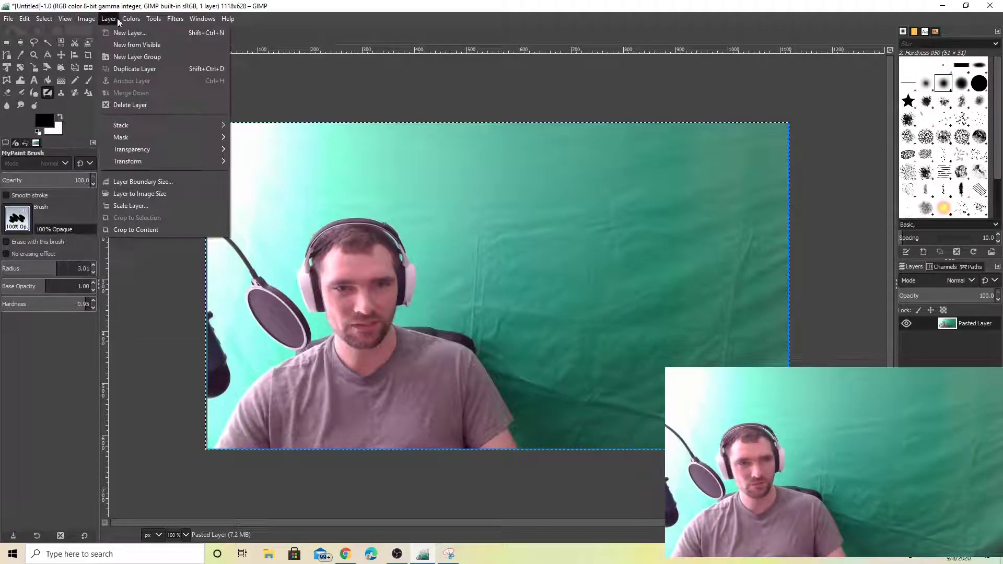
{"action": "left_click", "coordinate": [125, 30]}
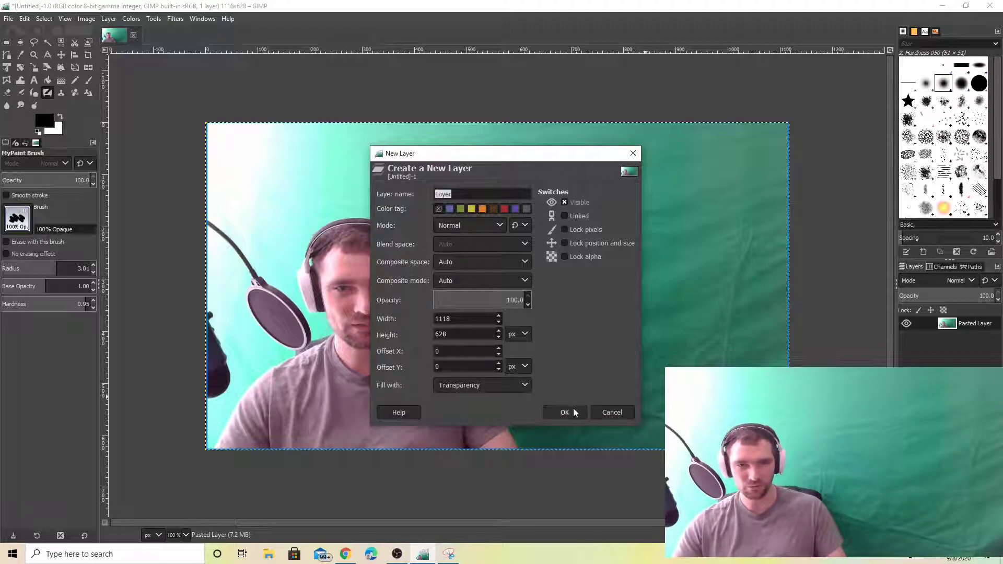
{"action": "left_click", "coordinate": [573, 412]}
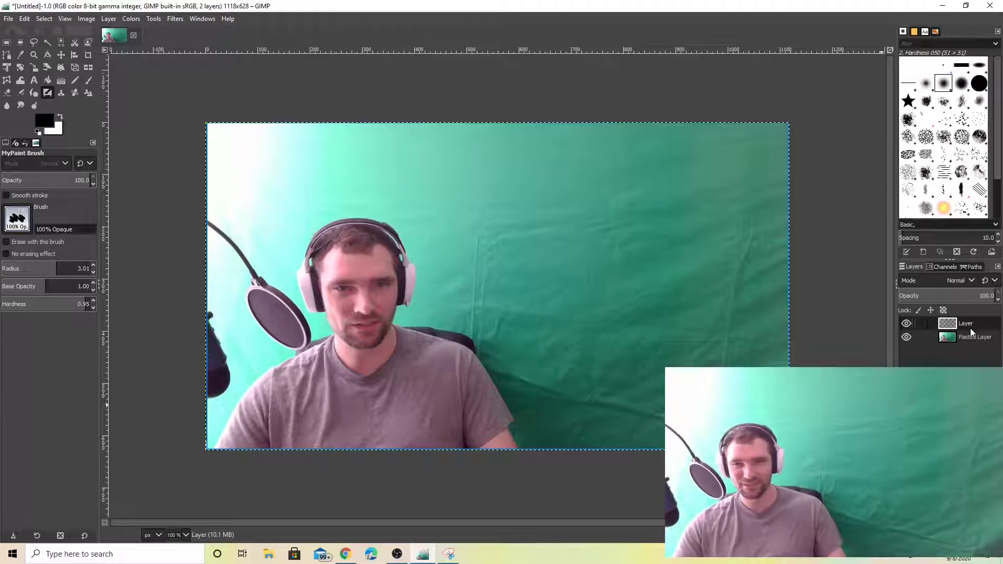
{"action": "left_click", "coordinate": [972, 337]}
{"action": "left_click", "coordinate": [970, 323]}
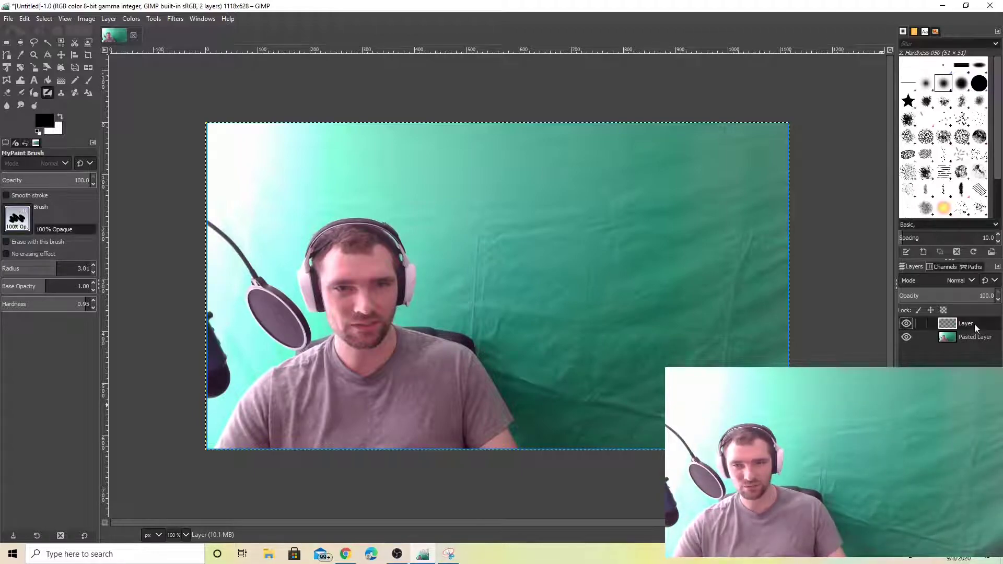
- Paint a solid black silhouette over the person on the transparent layer with the MyPaint Brush, filling the interior at radius 4.35
{"action": "left_click", "coordinate": [47, 93]}
{"action": "mouse_move", "coordinate": [225, 444]}
{"action": "left_mouse_down"}
{"action": "mouse_move", "coordinate": [331, 330]}
{"action": "mouse_move", "coordinate": [305, 289]}
{"action": "mouse_move", "coordinate": [306, 263]}
{"action": "mouse_move", "coordinate": [317, 227]}
{"action": "mouse_move", "coordinate": [353, 221]}
{"action": "mouse_move", "coordinate": [409, 236]}
{"action": "mouse_move", "coordinate": [418, 281]}
{"action": "mouse_move", "coordinate": [404, 326]}
{"action": "mouse_move", "coordinate": [450, 339]}
{"action": "mouse_move", "coordinate": [482, 371]}
{"action": "mouse_move", "coordinate": [511, 446]}
{"action": "mouse_move", "coordinate": [242, 445]}
{"action": "mouse_move", "coordinate": [280, 410]}
{"action": "left_mouse_up"}
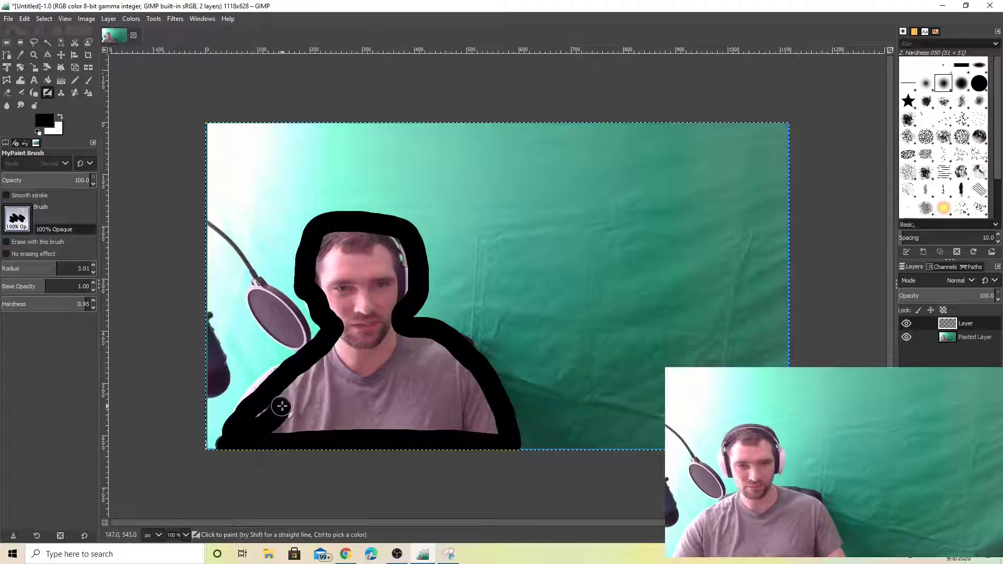
{"action": "left_click", "coordinate": [72, 269]}
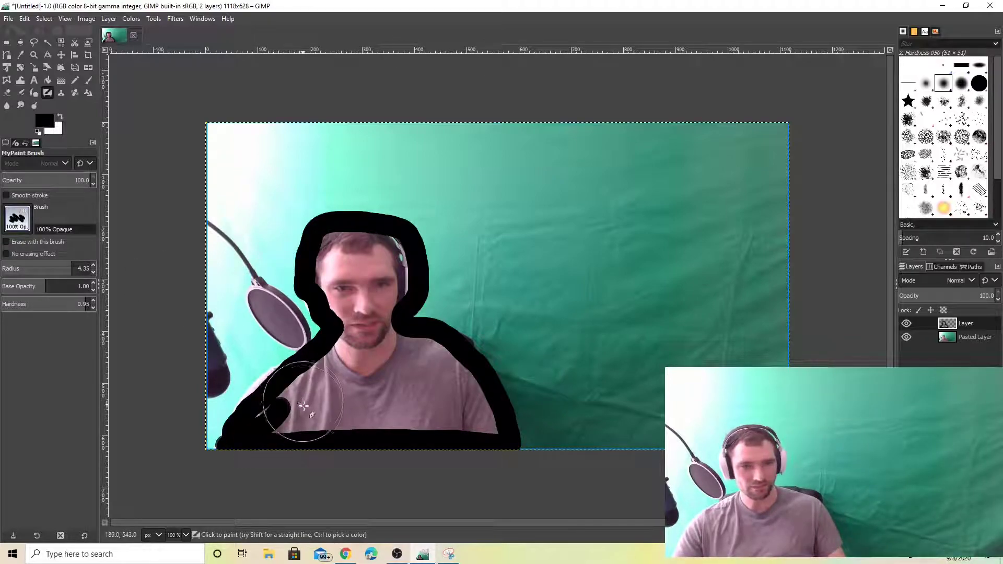
{"action": "mouse_move", "coordinate": [280, 403]}
{"action": "left_mouse_down"}
{"action": "mouse_move", "coordinate": [475, 412]}
{"action": "mouse_move", "coordinate": [423, 379]}
{"action": "mouse_move", "coordinate": [424, 362]}
{"action": "mouse_move", "coordinate": [368, 347]}
{"action": "mouse_move", "coordinate": [378, 267]}
{"action": "mouse_move", "coordinate": [367, 261]}
{"action": "mouse_move", "coordinate": [345, 265]}
{"action": "mouse_move", "coordinate": [354, 354]}
{"action": "mouse_move", "coordinate": [277, 425]}
{"action": "left_mouse_up"}
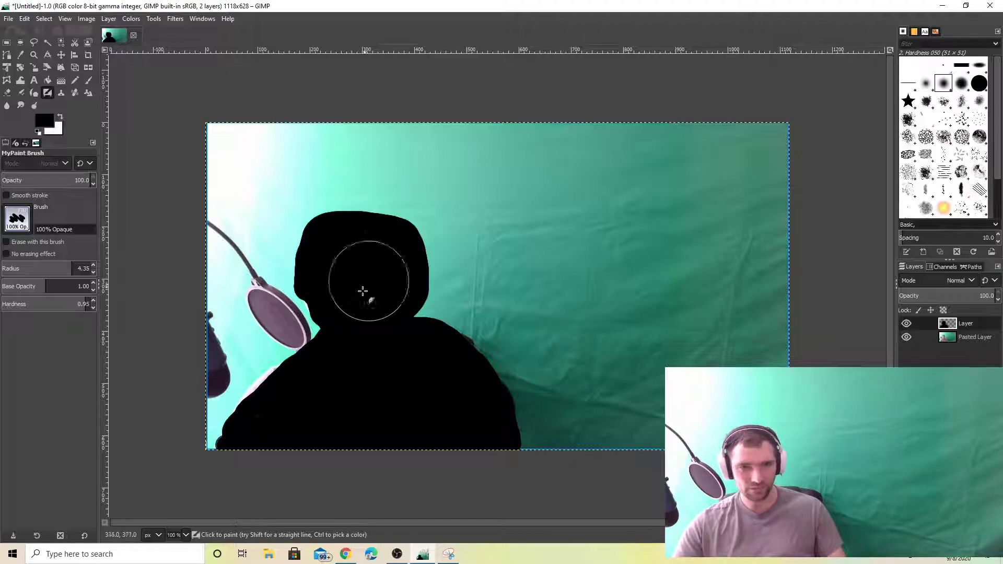
{"action": "left_click_drag", "start_coordinate": [344, 339], "coordinate": [345, 365]}
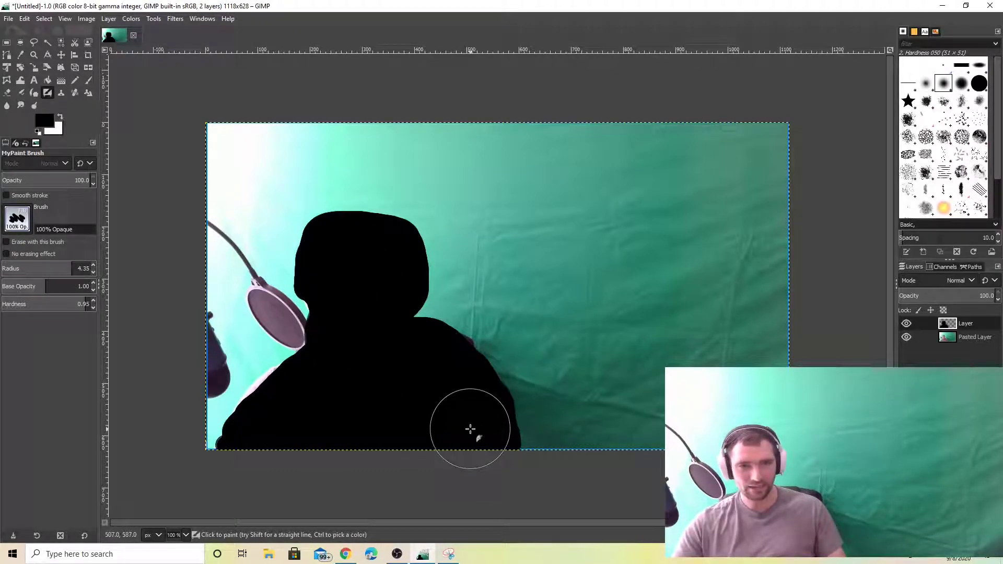
- Clear the Pasted Layer's webcam picture and save the image as examplegreen.xcf in Documents
{"action": "left_click", "coordinate": [974, 339]}
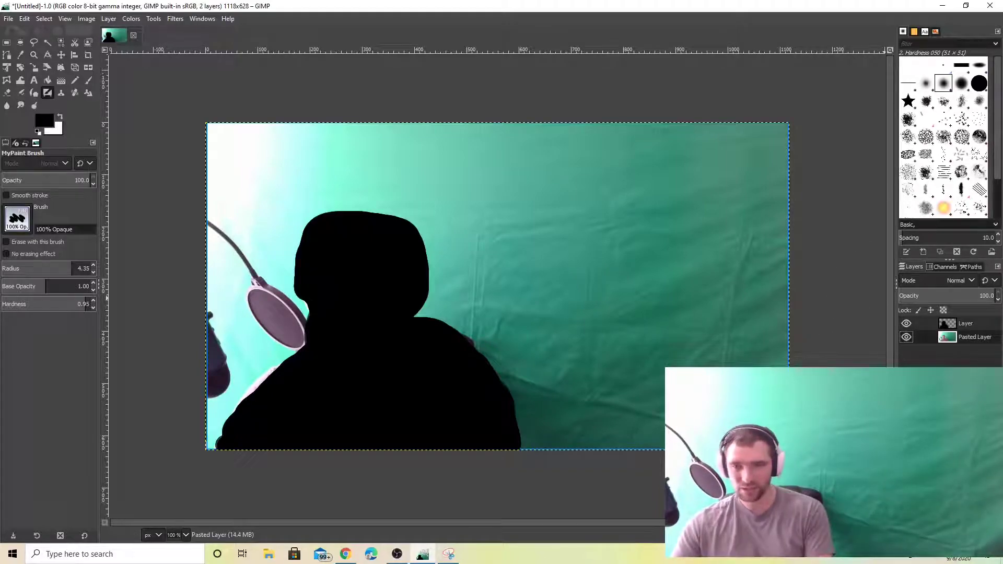
{"action": "key", "text": "Delete"}
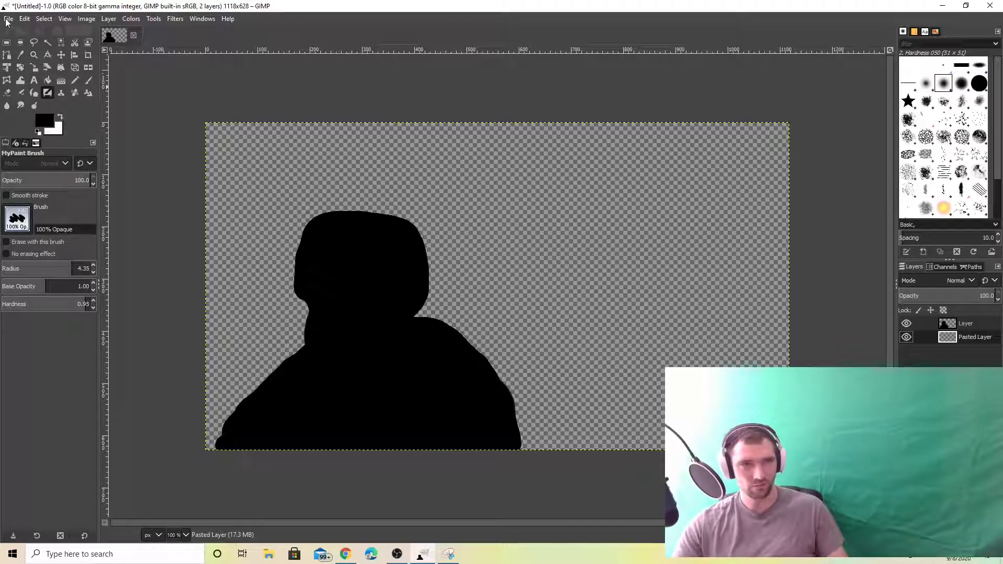
{"action": "key", "text": "ctrl+s"}
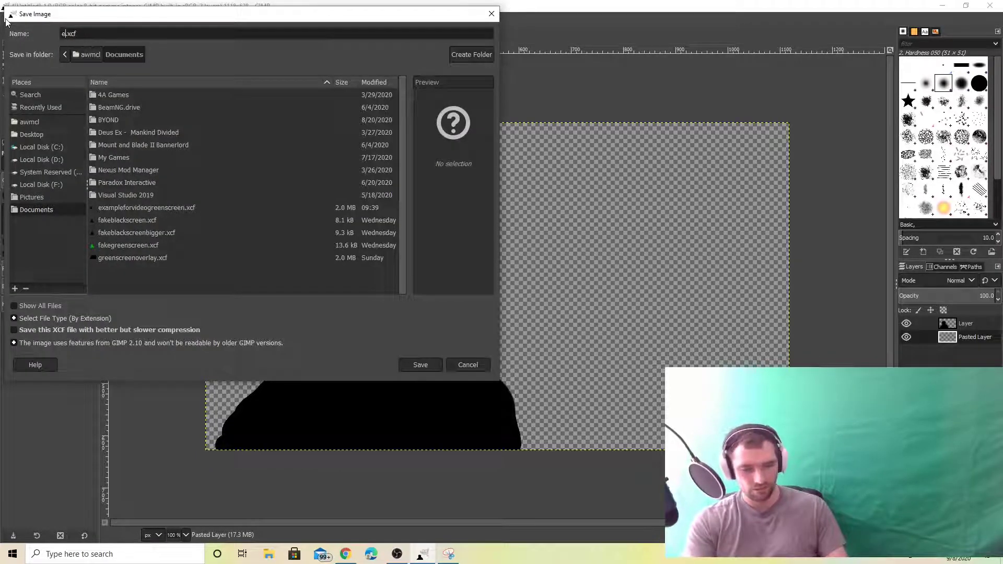
{"action": "type", "text": "examplegree"}
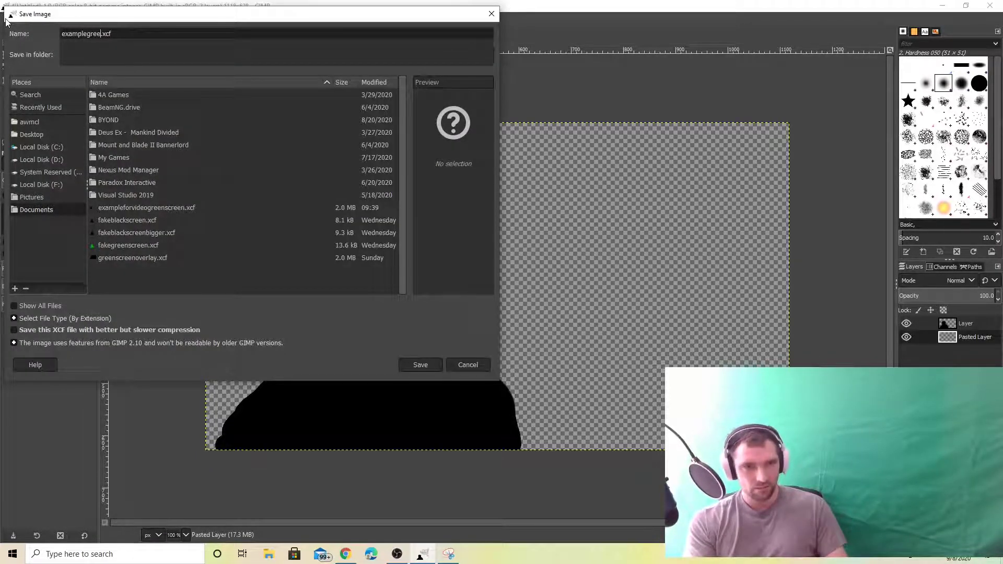
{"action": "type", "text": "n"}
{"action": "key", "text": "Return"}
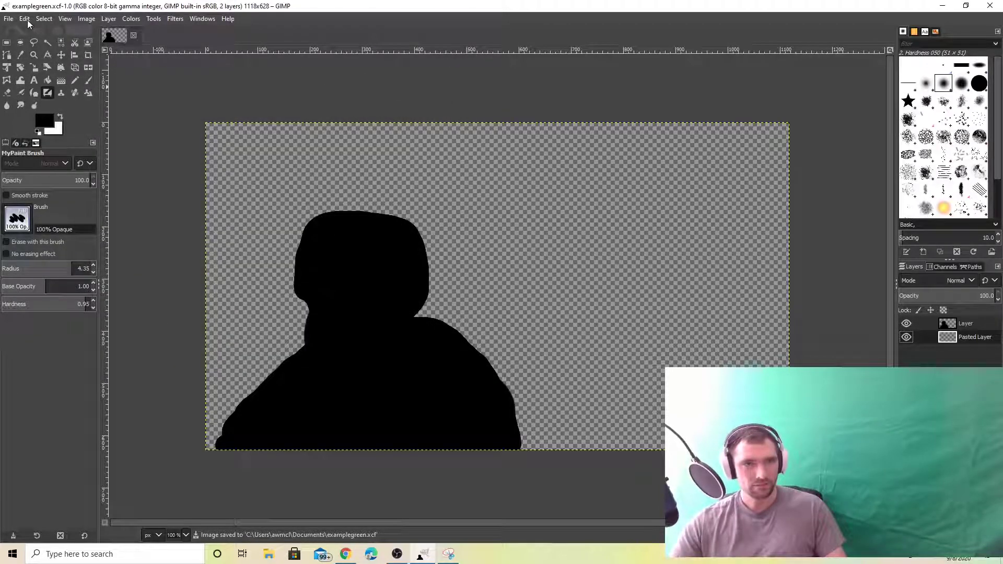
- Export the silhouette image as examplegreen.png to Documents with the default PNG options
{"action": "left_click", "coordinate": [9, 20]}
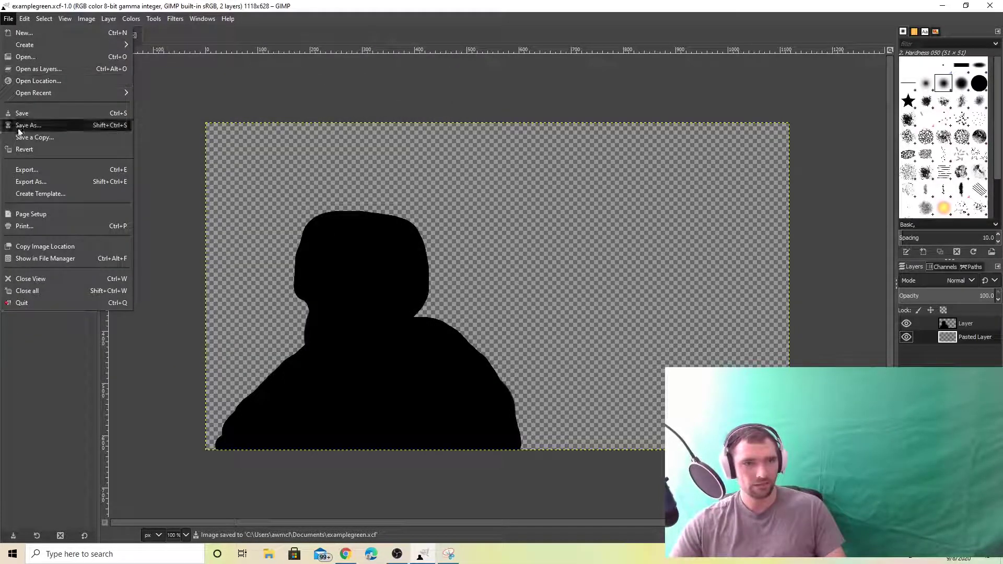
{"action": "left_click", "coordinate": [39, 181]}
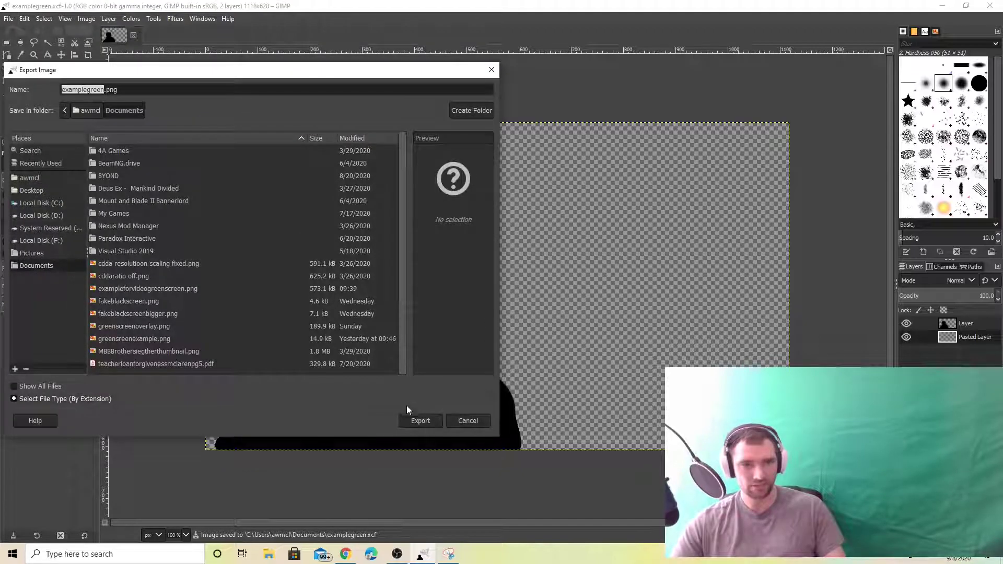
{"action": "left_click", "coordinate": [421, 422]}
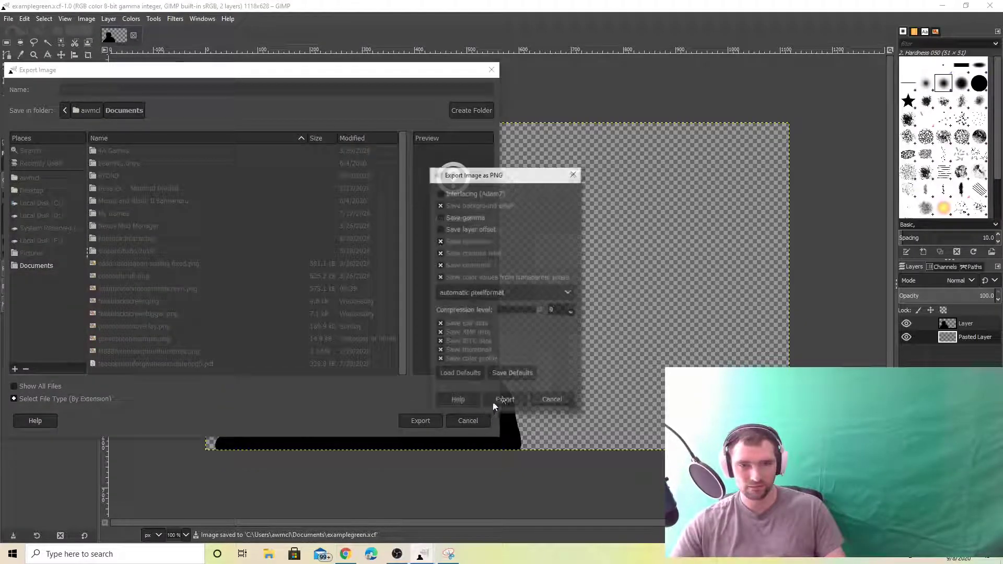
{"action": "left_click", "coordinate": [502, 399]}
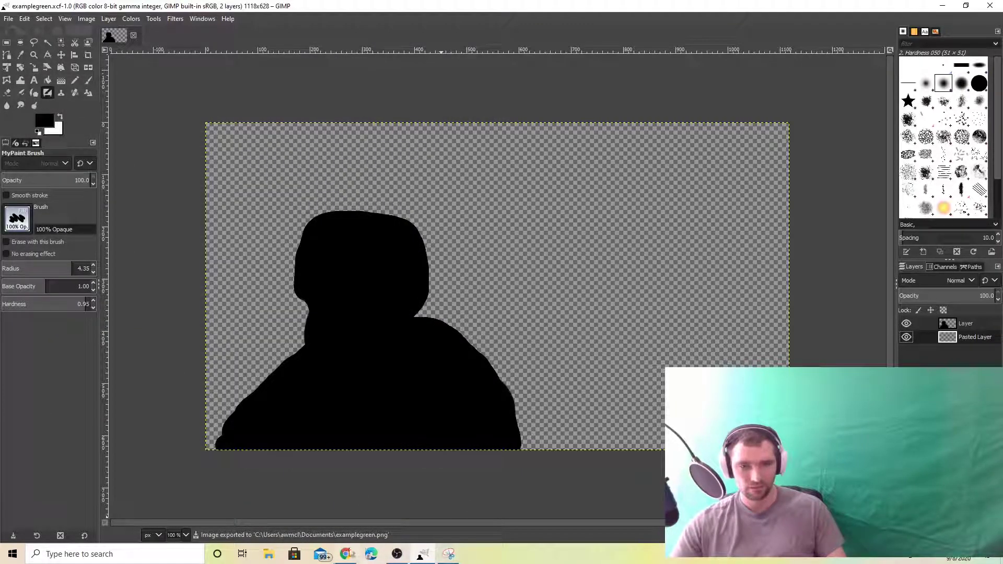
- Switch to OBS and open the filters of the oldcamerasettings source
{"action": "left_click", "coordinate": [403, 560]}
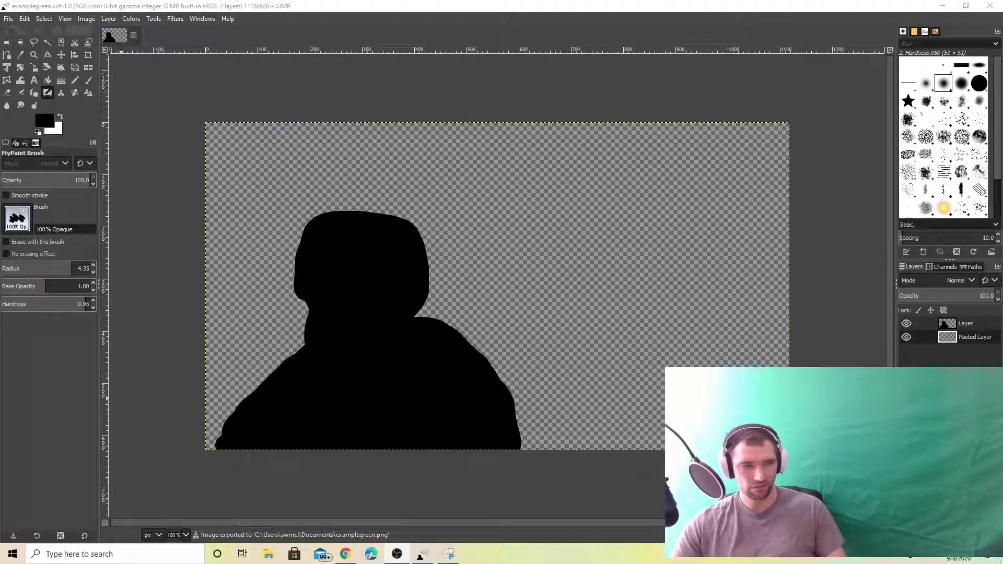
{"action": "left_click_drag", "start_coordinate": [0, 52], "coordinate": [536, 127]}
{"action": "left_click", "coordinate": [661, 123]}
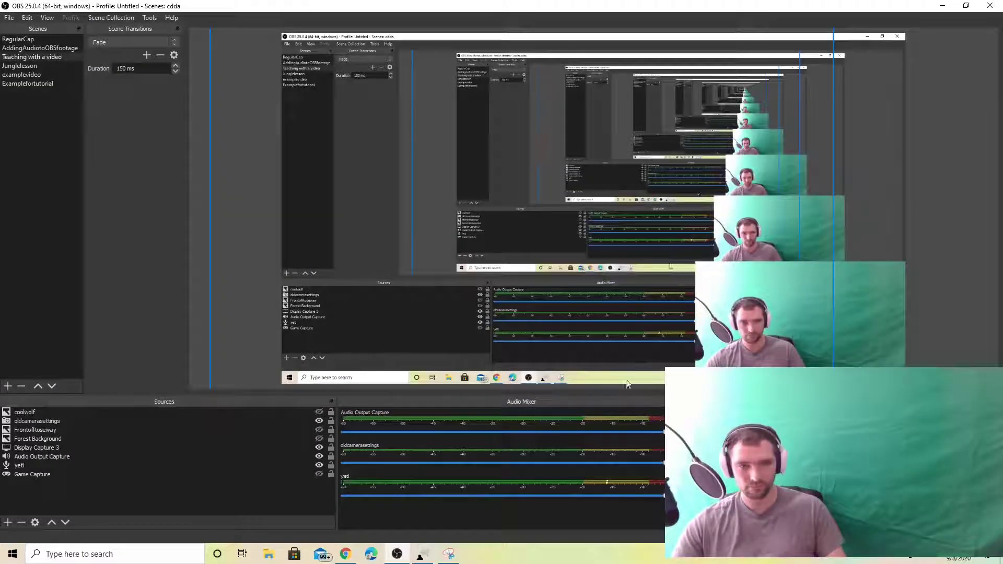
{"action": "right_click", "coordinate": [667, 473]}
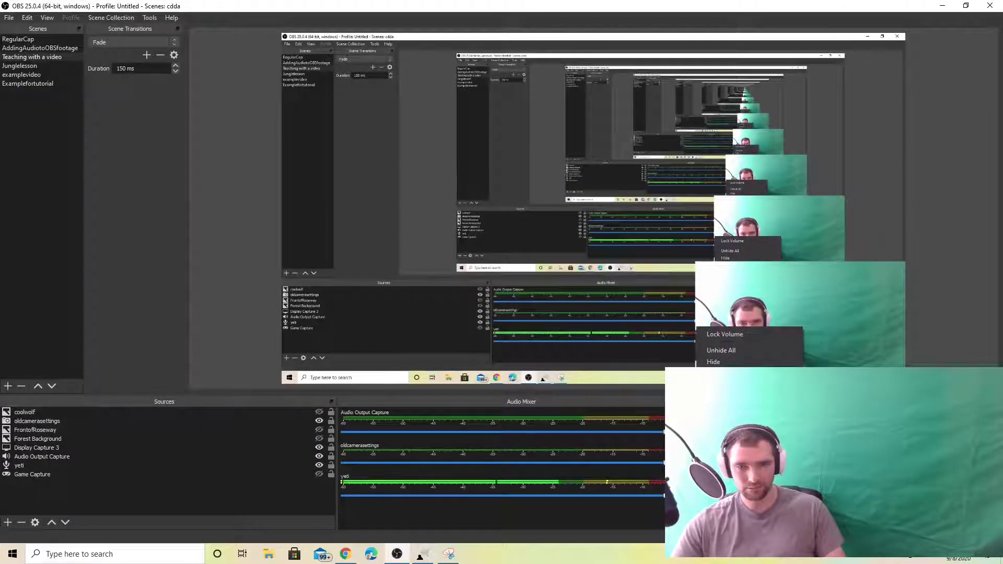
{"action": "left_click", "coordinate": [716, 434]}
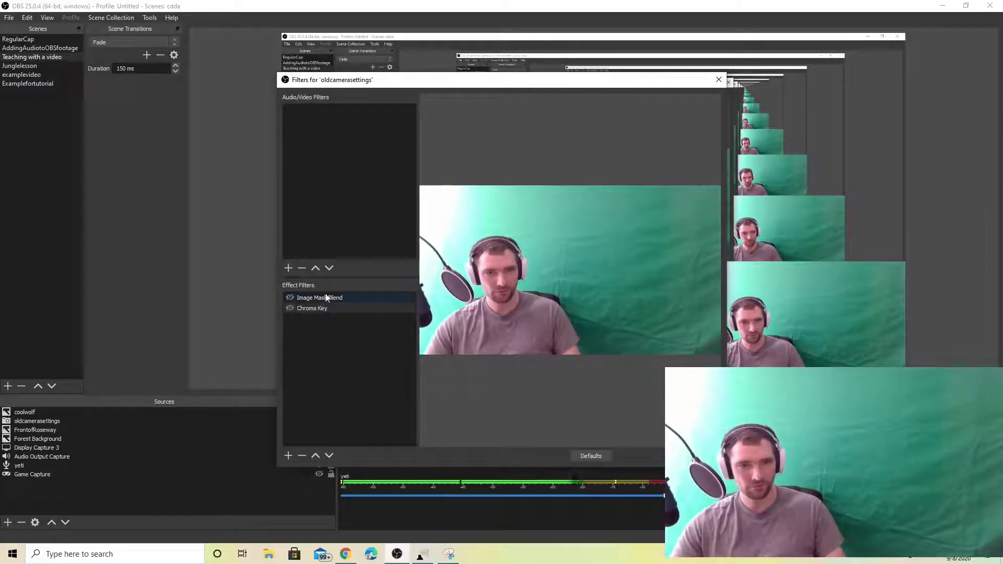
- Add an Image Mask/Blend effect filter to oldcamerasettings under the suggested name Image Mask/Blend 2
{"action": "left_click", "coordinate": [313, 308]}
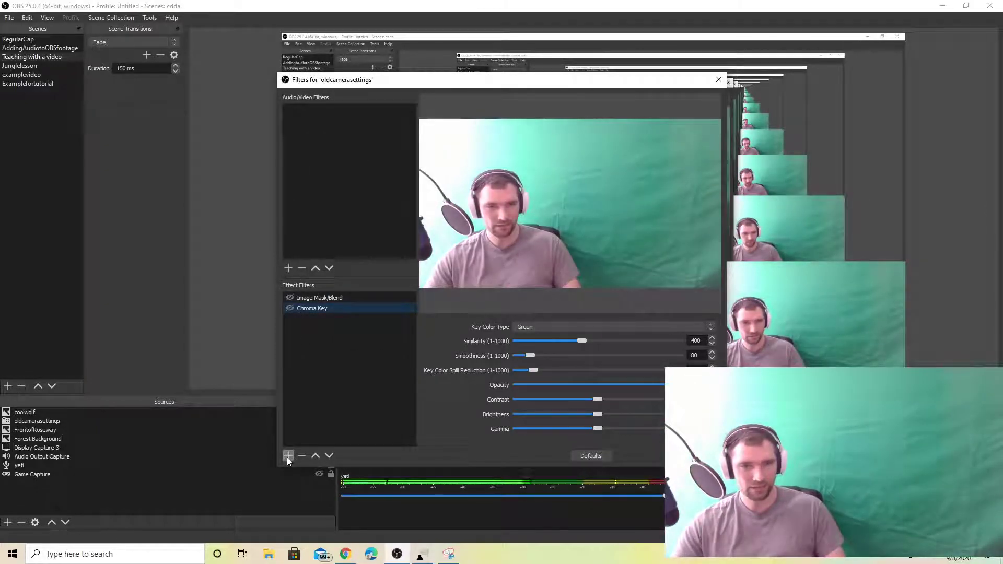
{"action": "left_click", "coordinate": [287, 456]}
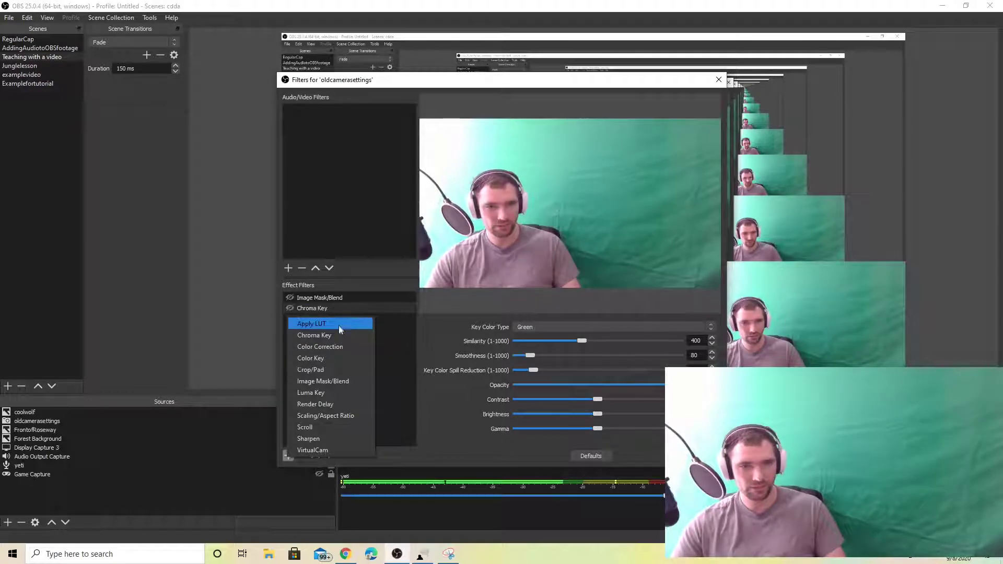
{"action": "left_click", "coordinate": [334, 381]}
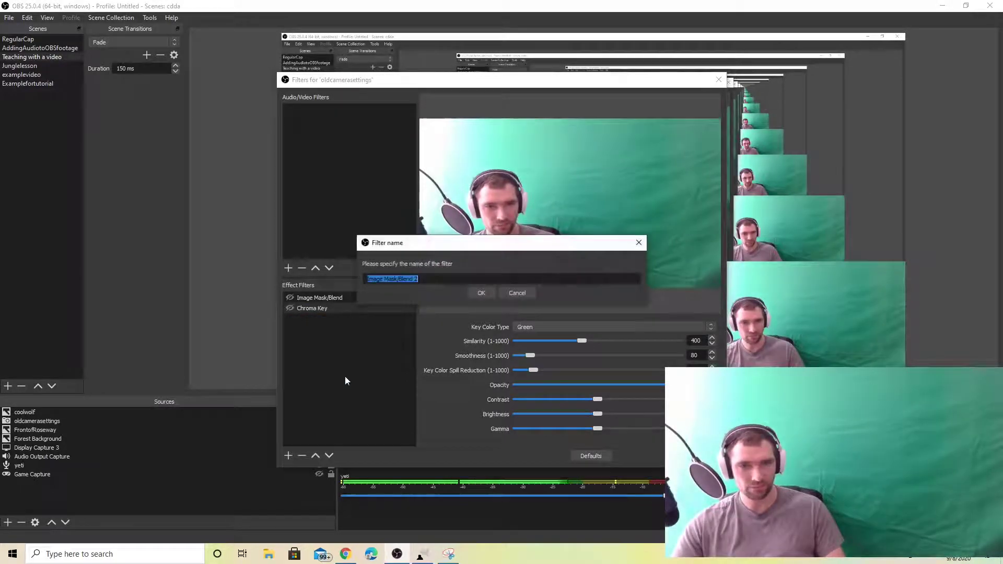
{"action": "left_click", "coordinate": [480, 292]}
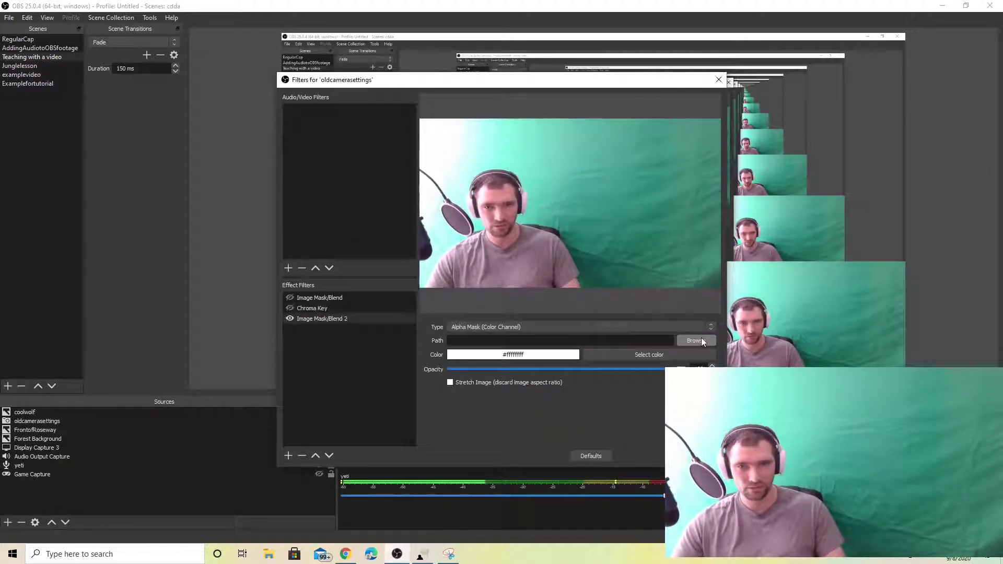
- Load examplegreen.png from Documents as the mask image of Image Mask/Blend 2
{"action": "left_click", "coordinate": [701, 337]}
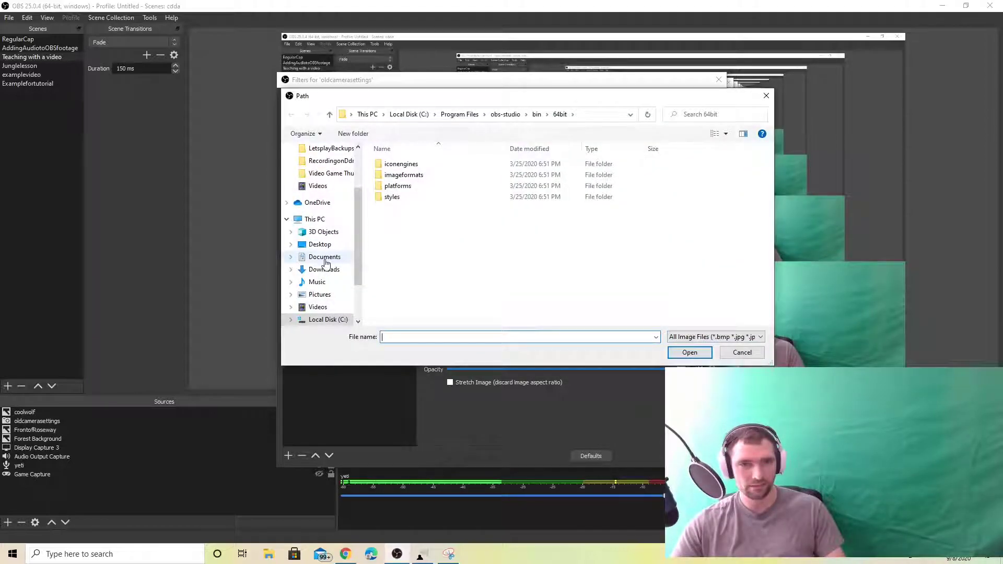
{"action": "left_click", "coordinate": [325, 259]}
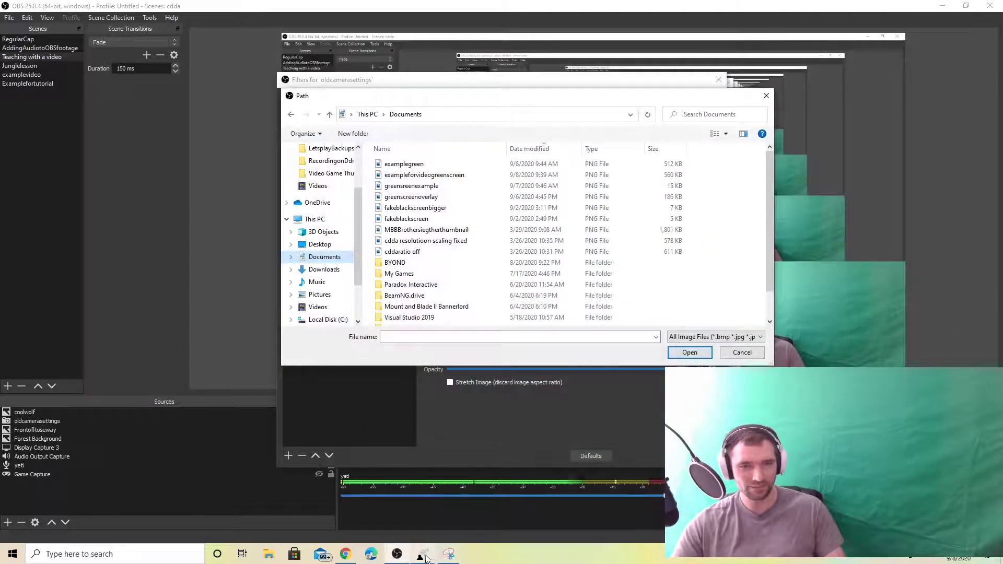
{"action": "left_click", "coordinate": [423, 554]}
{"action": "left_click", "coordinate": [420, 556]}
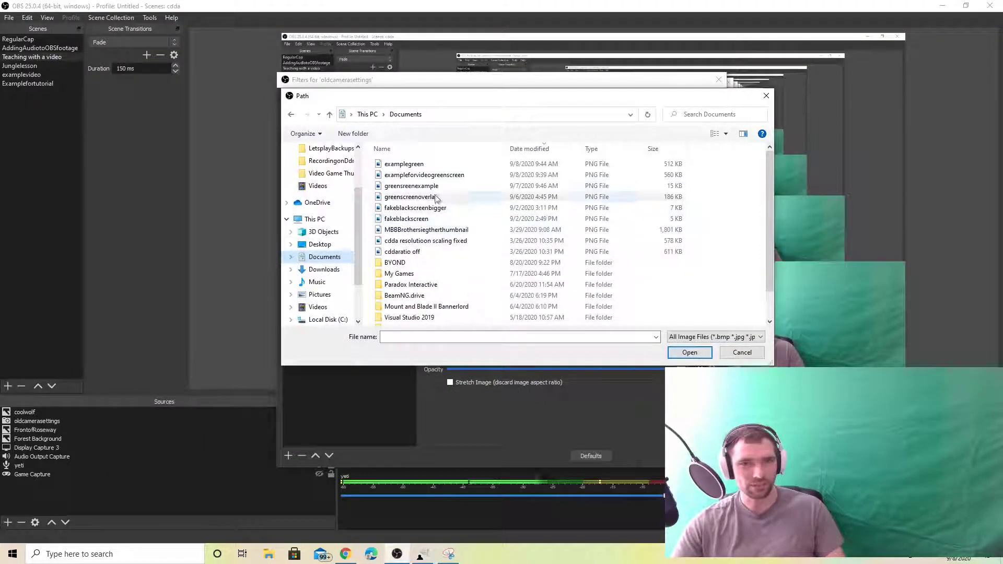
{"action": "double_click", "coordinate": [418, 164]}
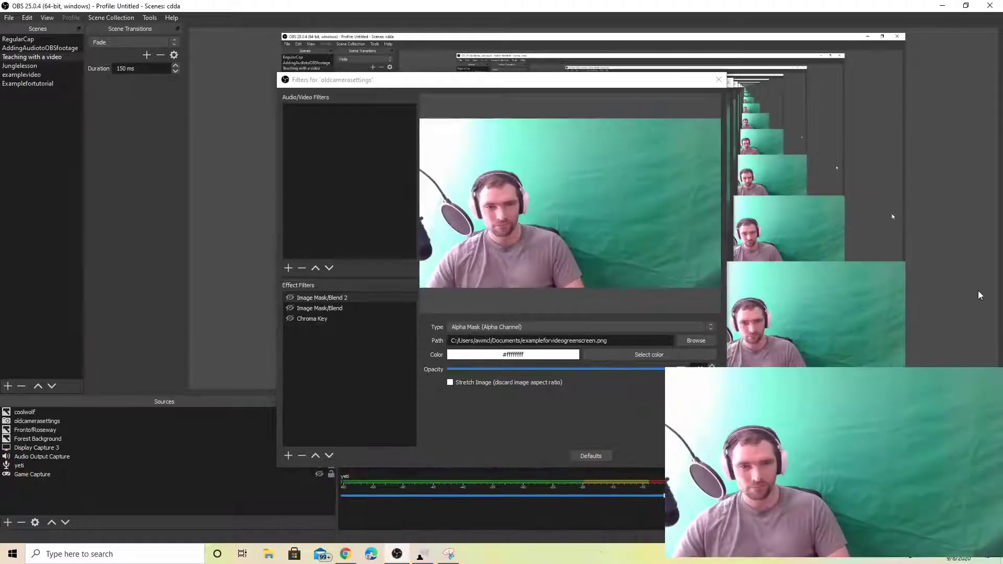
- Choose Alpha Mask (Alpha Channel) as the type of the Image Mask/Blend 2 filter
{"action": "left_click", "coordinate": [491, 448]}
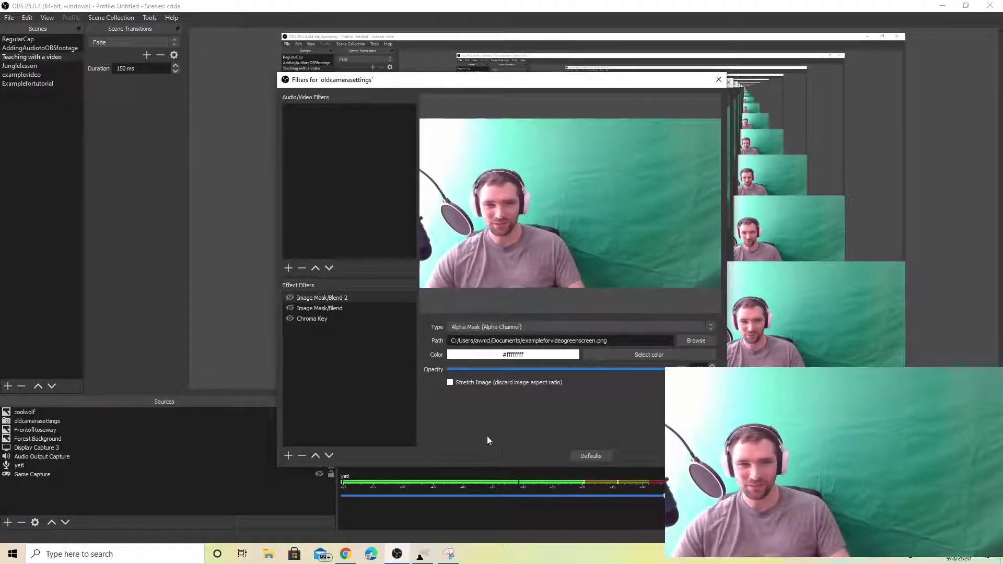
{"action": "left_click", "coordinate": [509, 327]}
{"action": "left_click", "coordinate": [491, 343]}
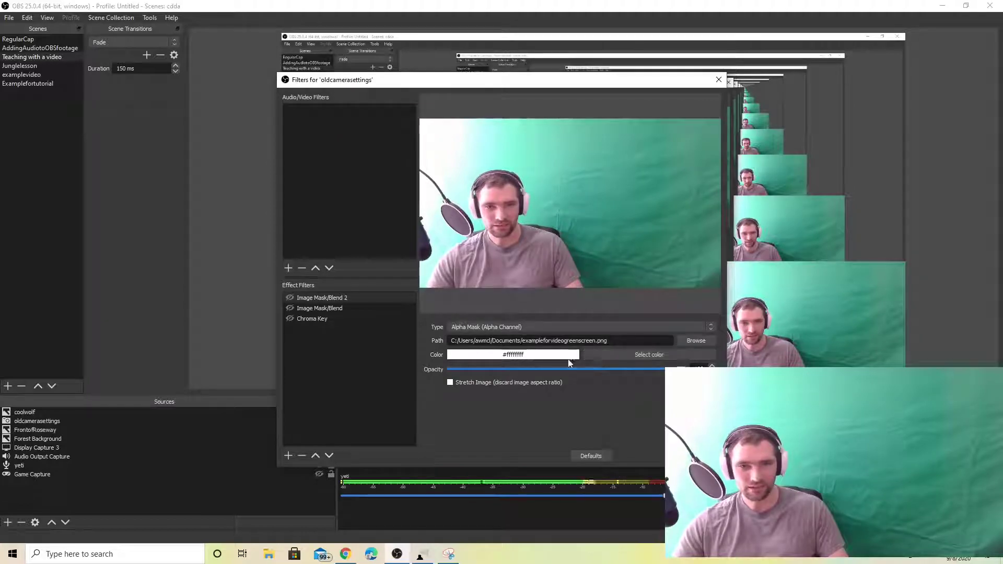
- Enable the Image Mask/Blend 2 filter, close the filters window, and enlarge the masked webcam on the canvas
{"action": "left_click", "coordinate": [290, 298]}
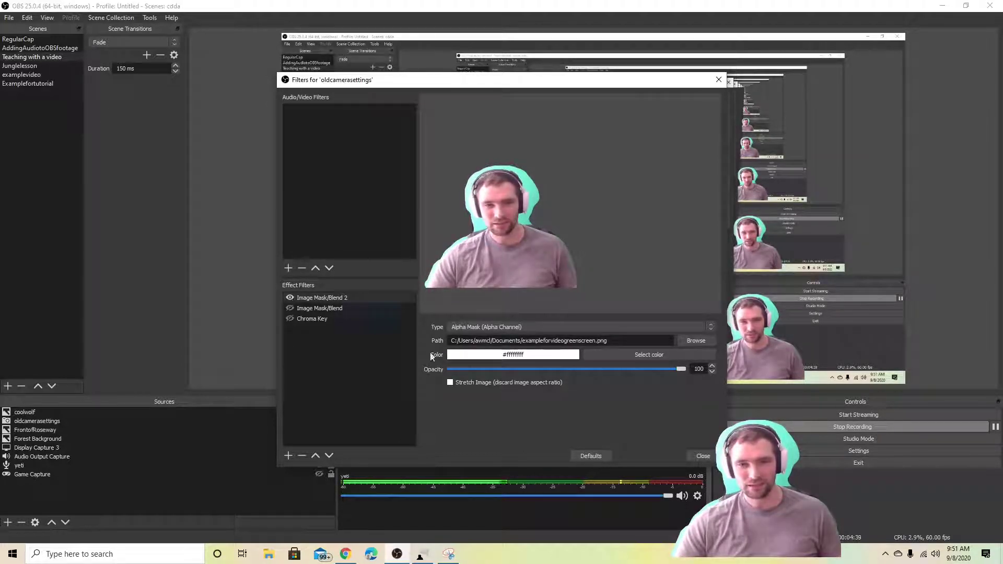
{"action": "left_click", "coordinate": [703, 457]}
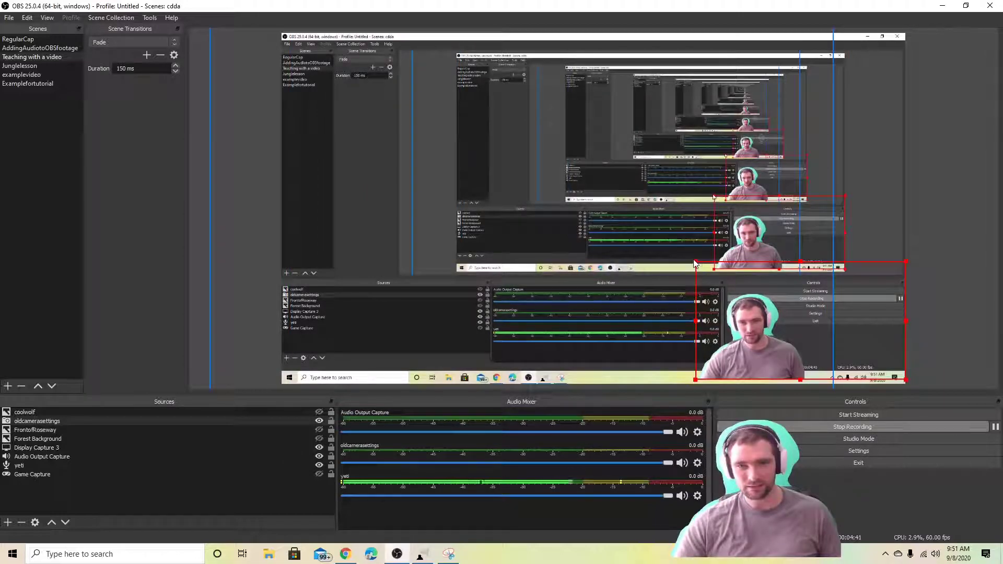
{"action": "left_click_drag", "start_coordinate": [696, 268], "coordinate": [666, 250]}
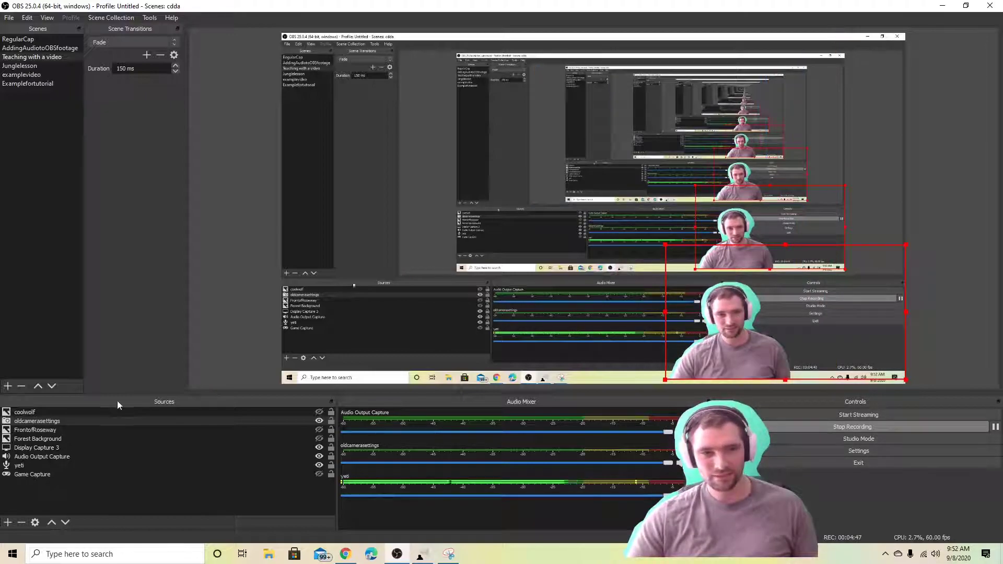
- Reopen oldcamerasettings' filters, disable Image Mask/Blend 2, and enable the original Image Mask/Blend filter instead
{"action": "right_click", "coordinate": [206, 423]}
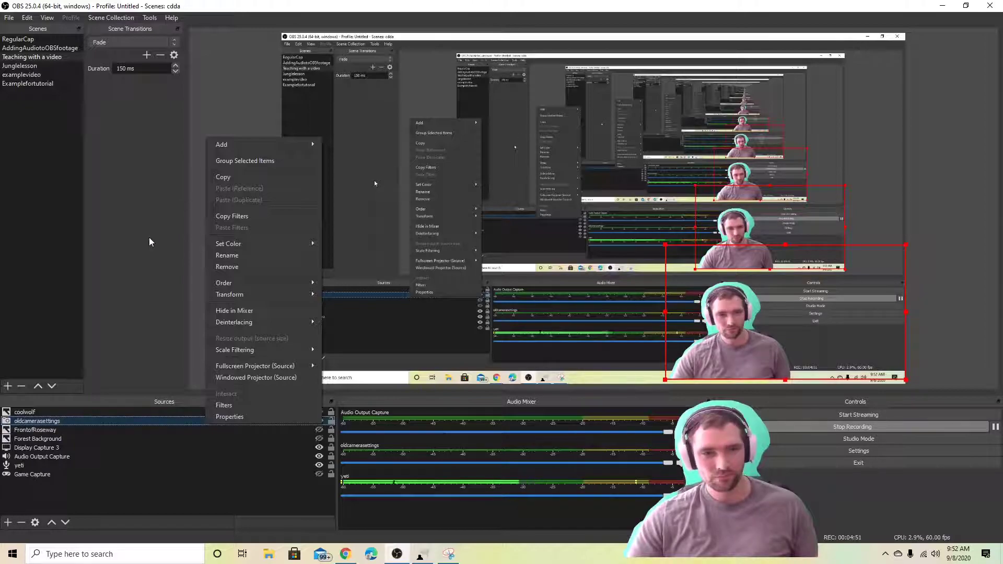
{"action": "left_click", "coordinate": [231, 406]}
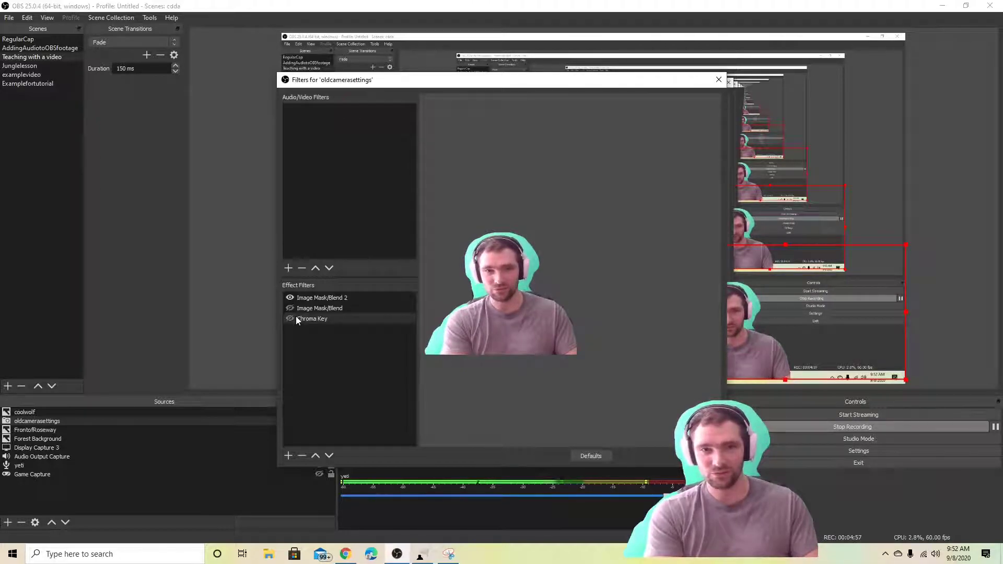
{"action": "left_click", "coordinate": [311, 297]}
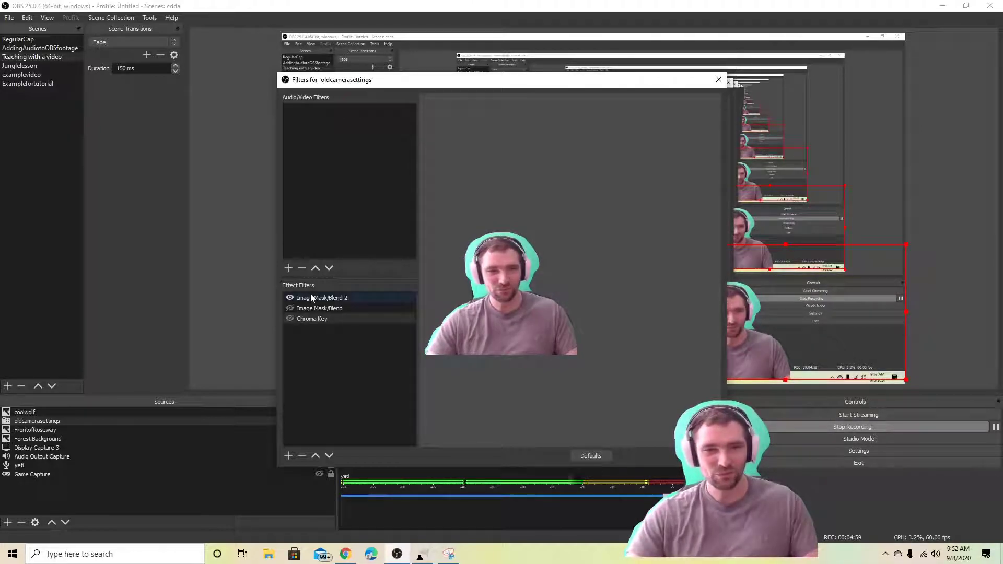
{"action": "left_click", "coordinate": [290, 298]}
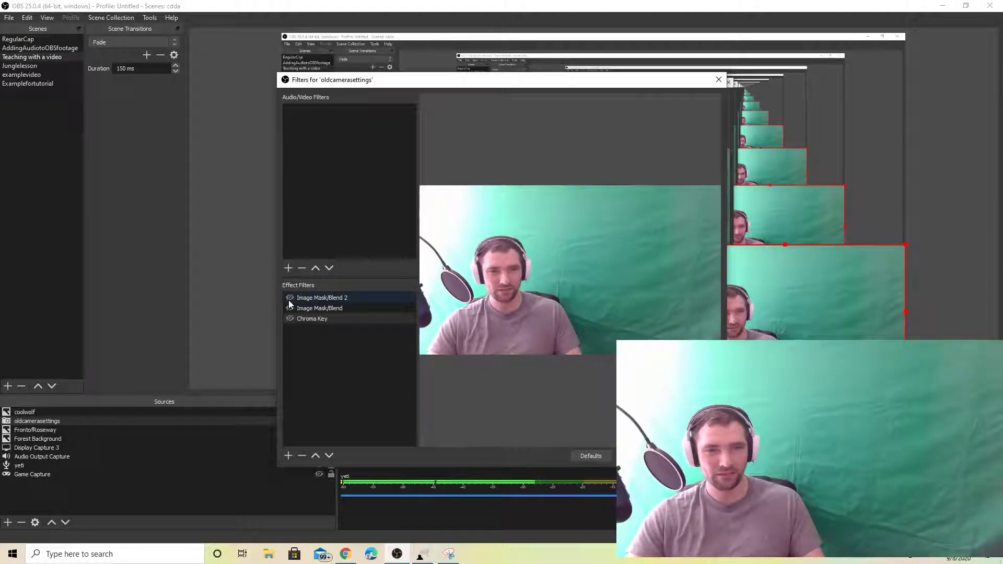
{"action": "left_click", "coordinate": [290, 308]}
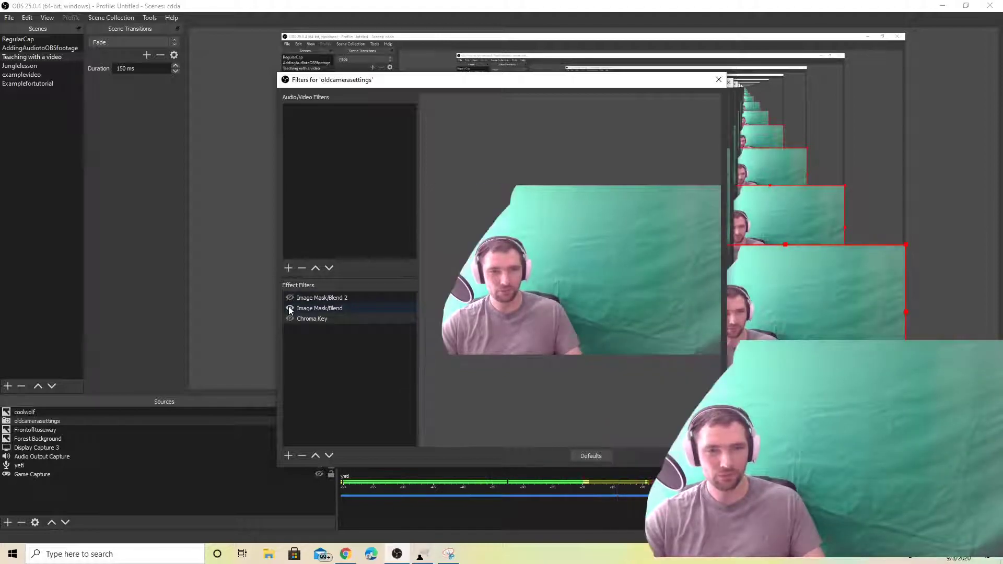
- Compare the Image Mask/Blend and Image Mask/Blend 2 cutouts by switching each filter on and off, leaving both disabled
{"action": "left_click", "coordinate": [315, 307]}
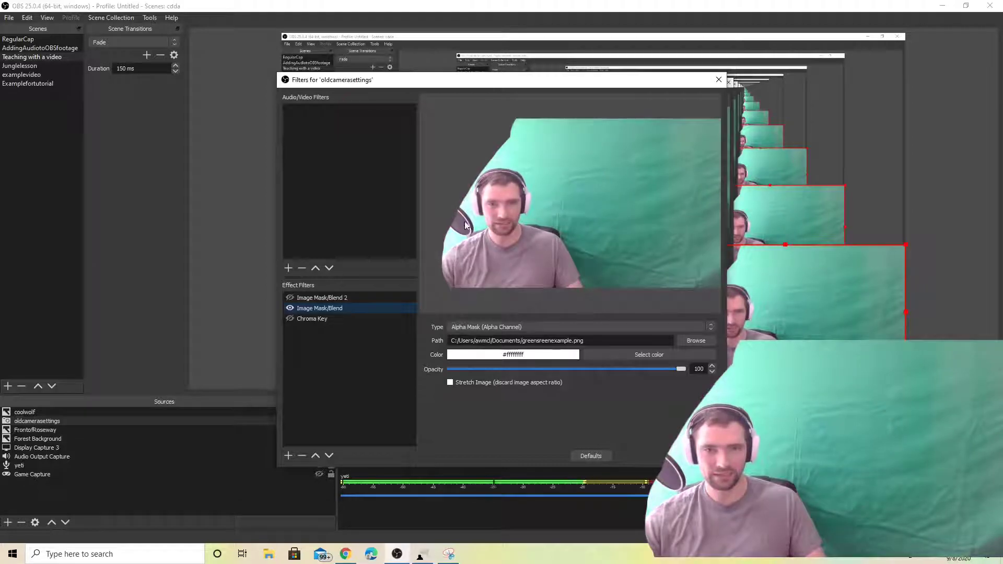
{"action": "left_click", "coordinate": [290, 298]}
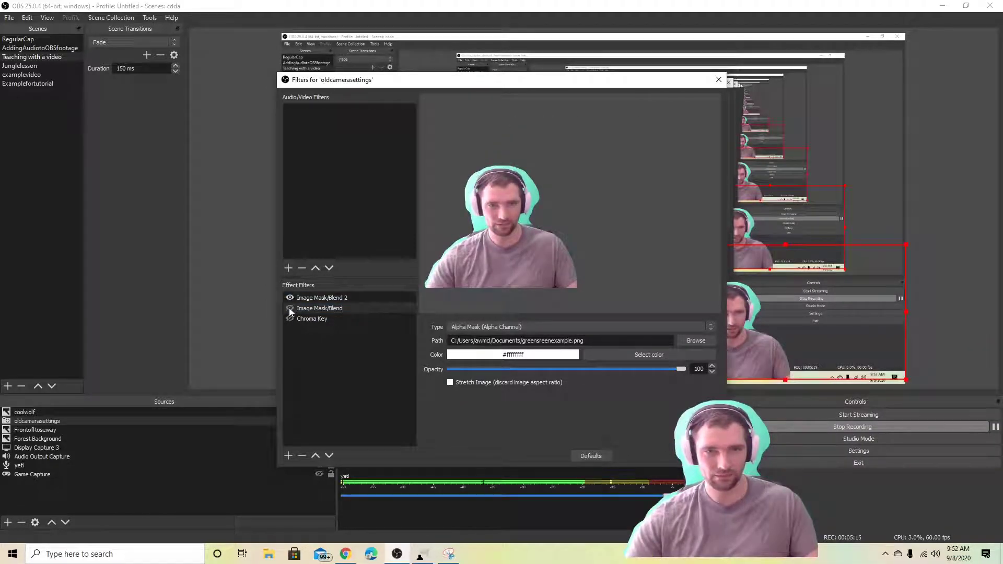
{"action": "left_click", "coordinate": [290, 299]}
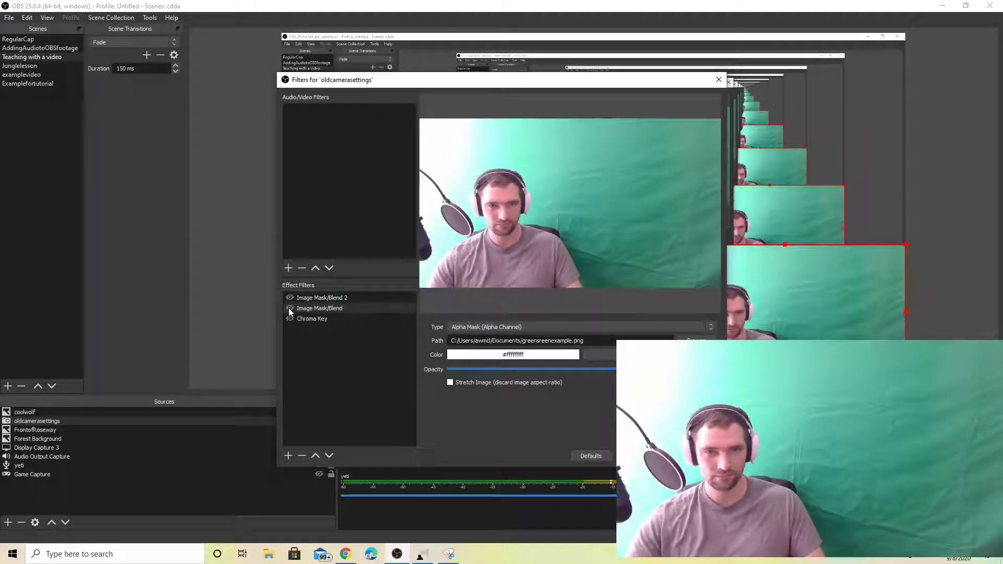
{"action": "left_click", "coordinate": [290, 297]}
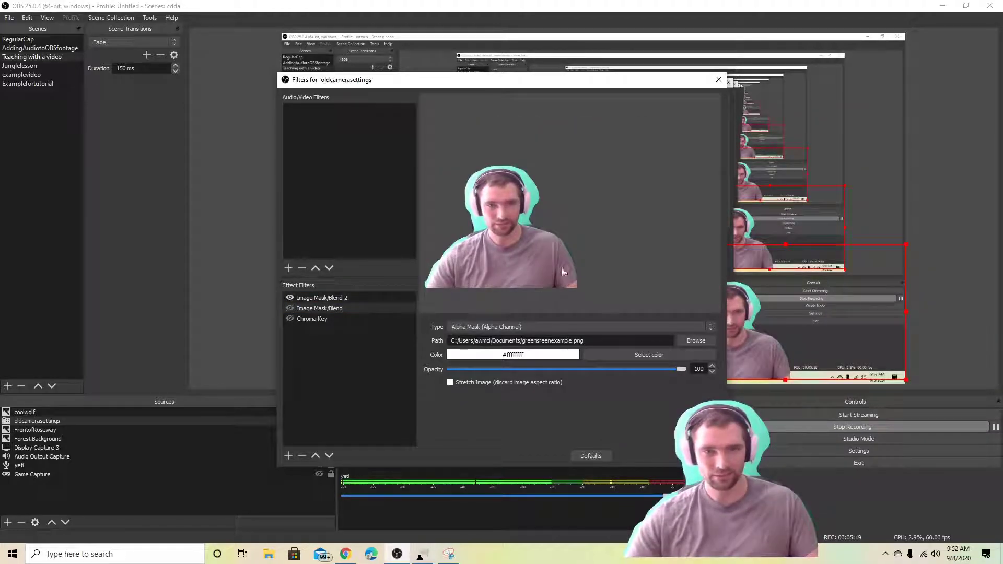
{"action": "left_click", "coordinate": [290, 298]}
{"action": "left_click", "coordinate": [304, 310]}
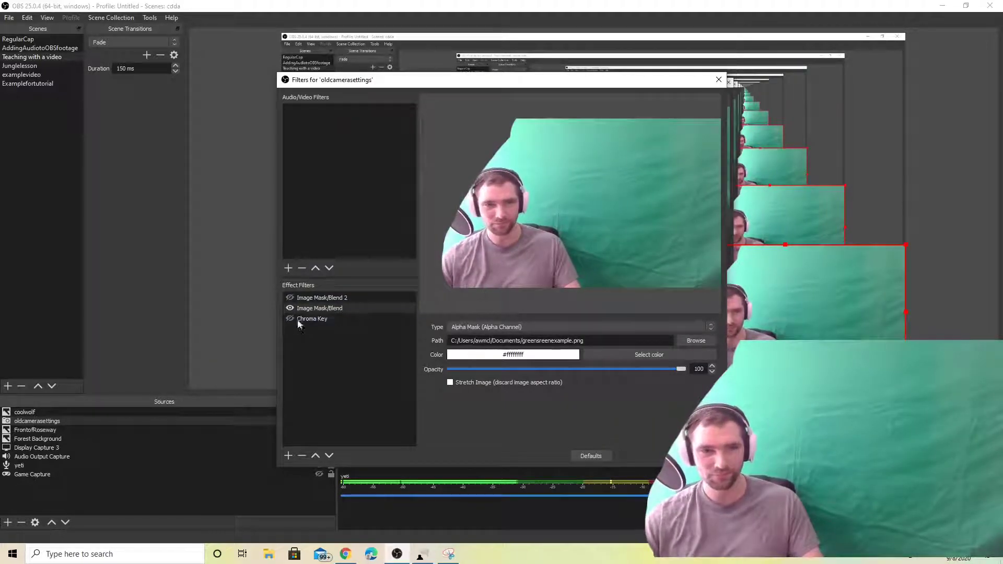
{"action": "left_click", "coordinate": [290, 308]}
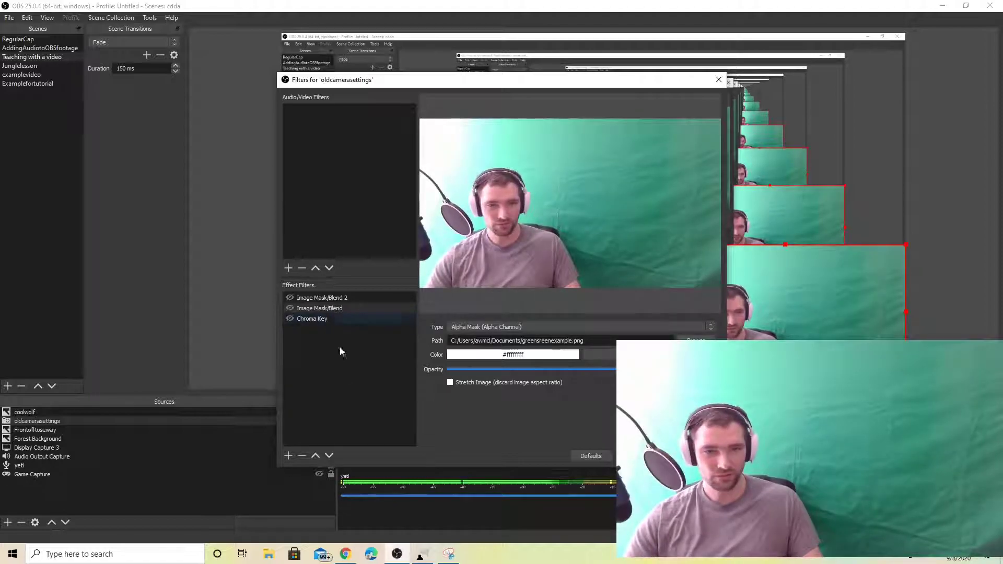
- Try a second Chroma Key filter with reduced similarity on oldcamerasettings, and remove that extra filter
{"action": "left_click", "coordinate": [288, 456]}
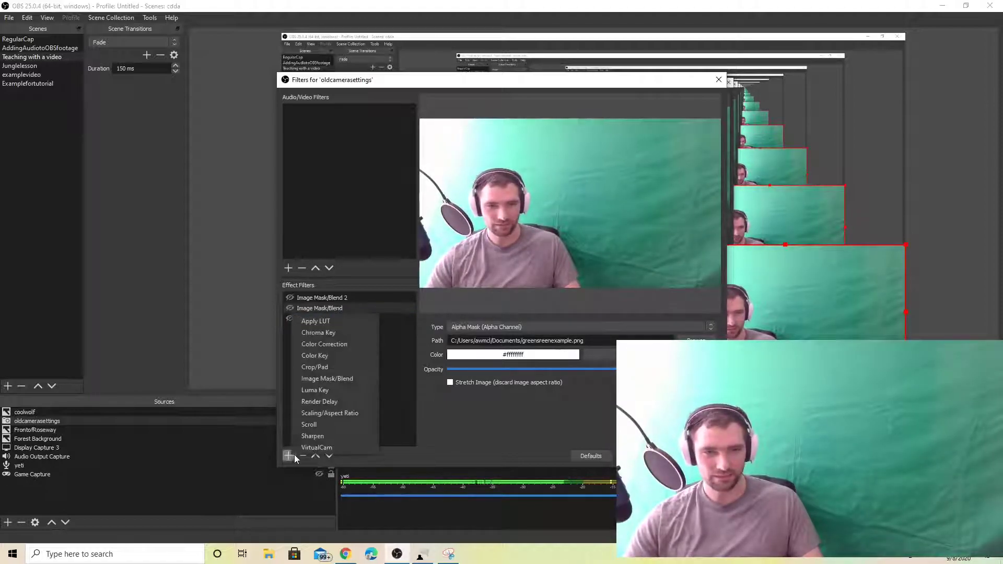
{"action": "left_click", "coordinate": [339, 335]}
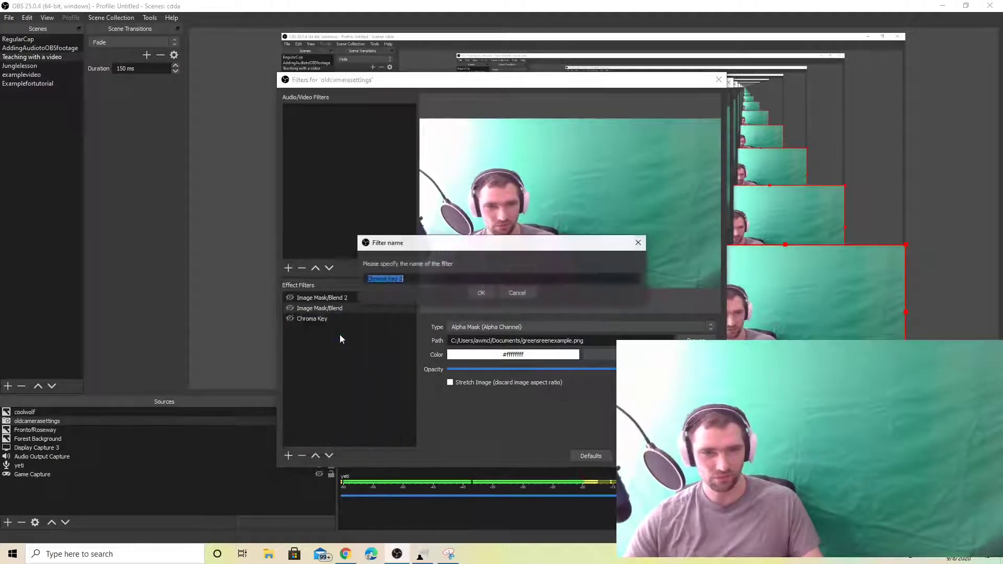
{"action": "left_click", "coordinate": [485, 293]}
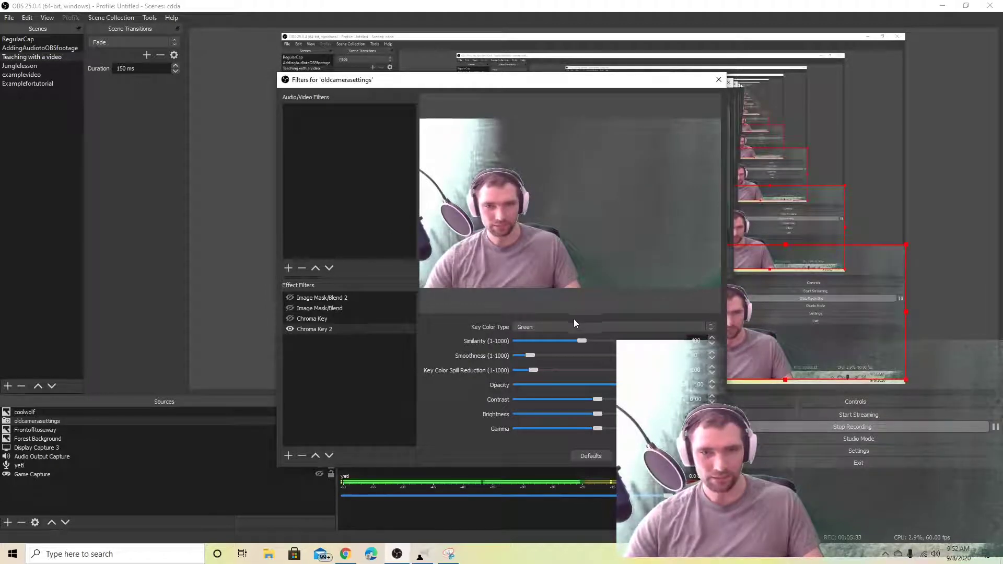
{"action": "left_click_drag", "start_coordinate": [578, 343], "coordinate": [553, 345]}
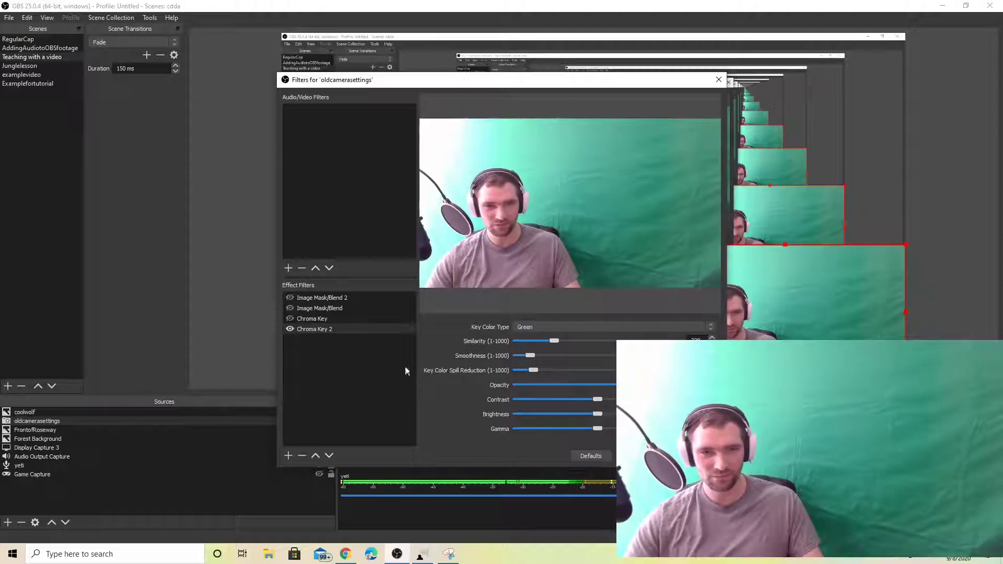
{"action": "left_click", "coordinate": [302, 456]}
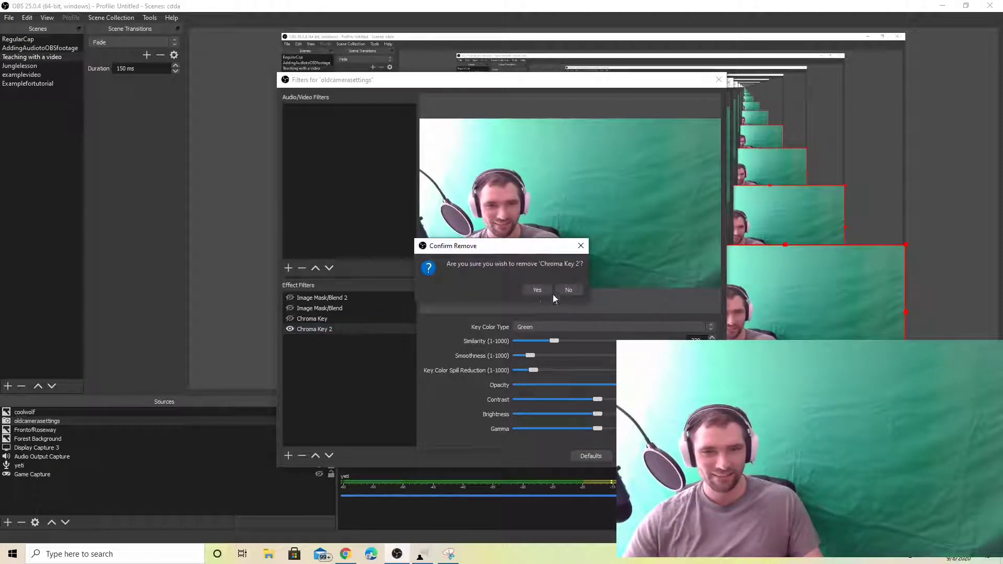
{"action": "left_click", "coordinate": [535, 293]}
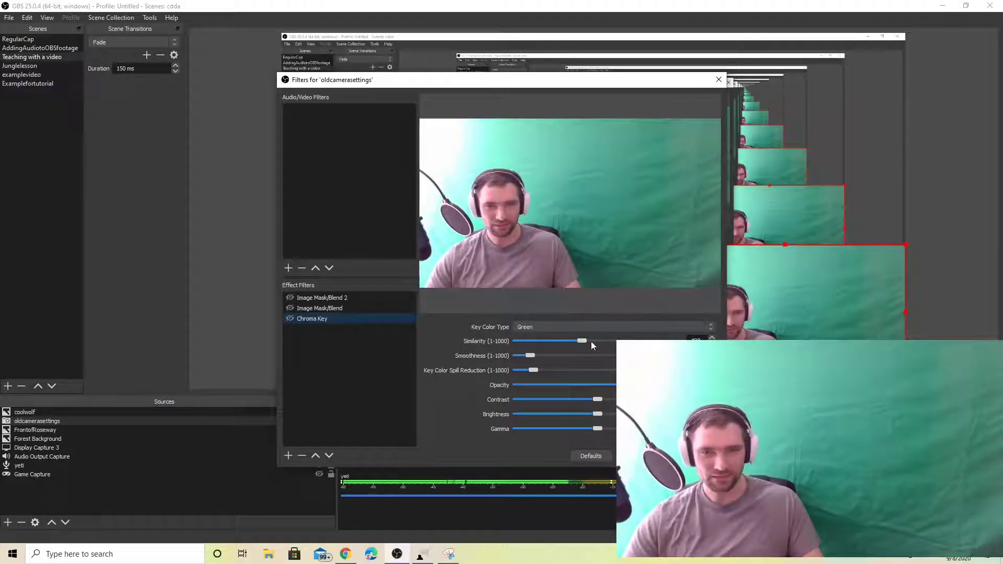
- Enable the original Chroma Key filter, testing a similarity of 528 before restoring its default settings
{"action": "left_click_drag", "start_coordinate": [582, 342], "coordinate": [603, 348]}
{"action": "left_click", "coordinate": [290, 319]}
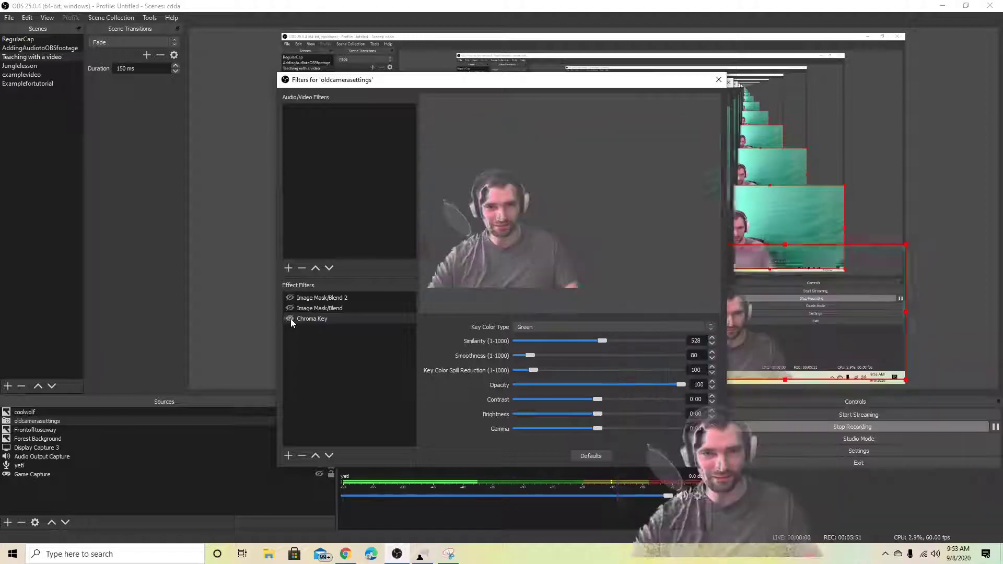
{"action": "mouse_move", "coordinate": [600, 340]}
{"action": "left_mouse_down"}
{"action": "mouse_move", "coordinate": [554, 344]}
{"action": "mouse_move", "coordinate": [622, 340]}
{"action": "mouse_move", "coordinate": [582, 343]}
{"action": "left_mouse_up"}
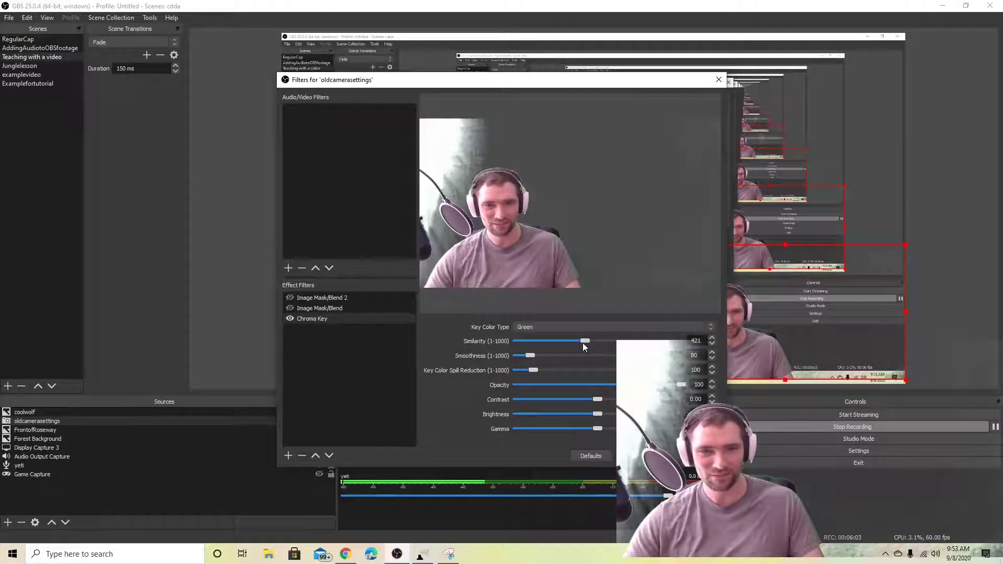
{"action": "left_click", "coordinate": [588, 452]}
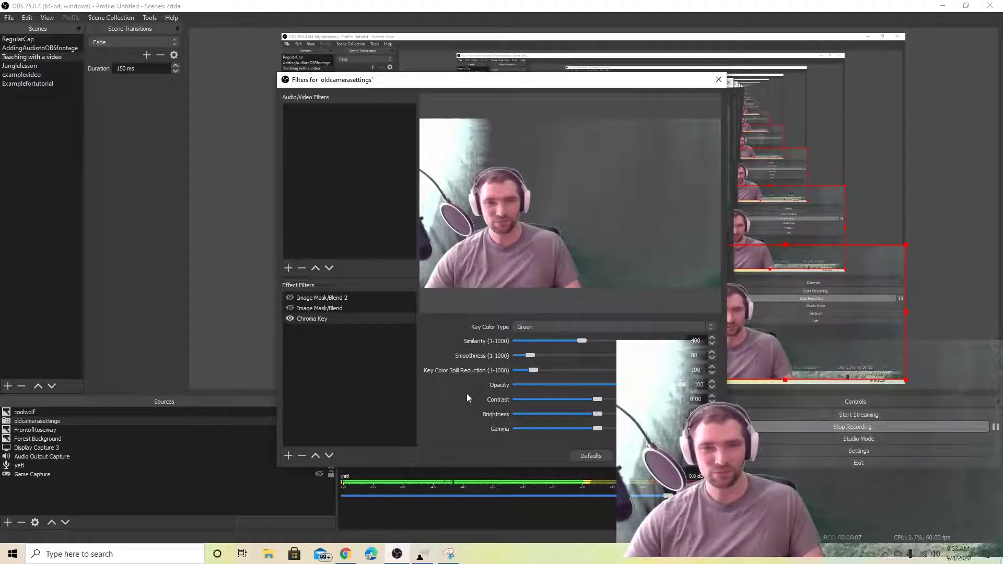
- Enable Image Mask/Blend together with the chroma key, and close the filters window with the source deselected on the canvas
{"action": "left_click", "coordinate": [290, 308]}
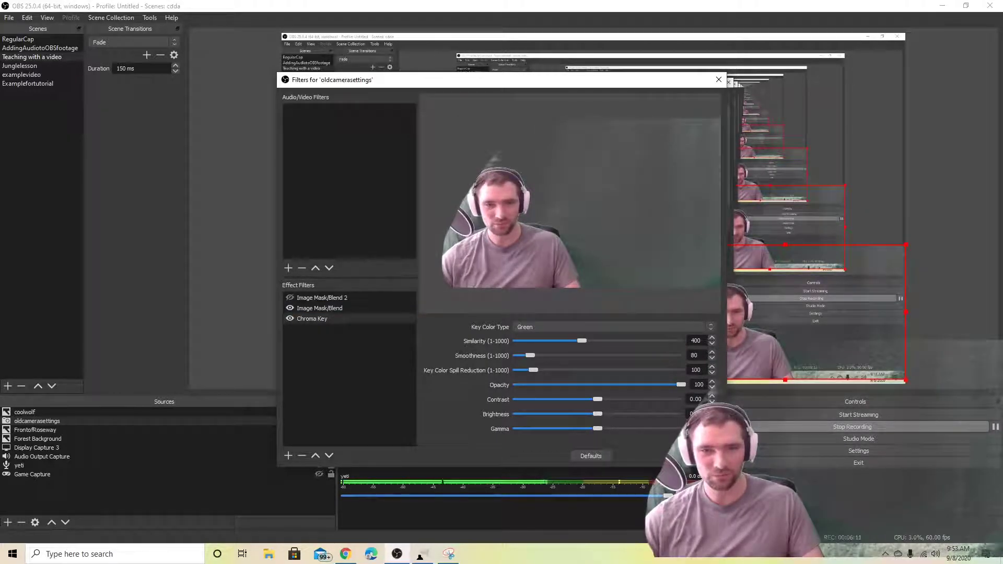
{"action": "left_click", "coordinate": [698, 455]}
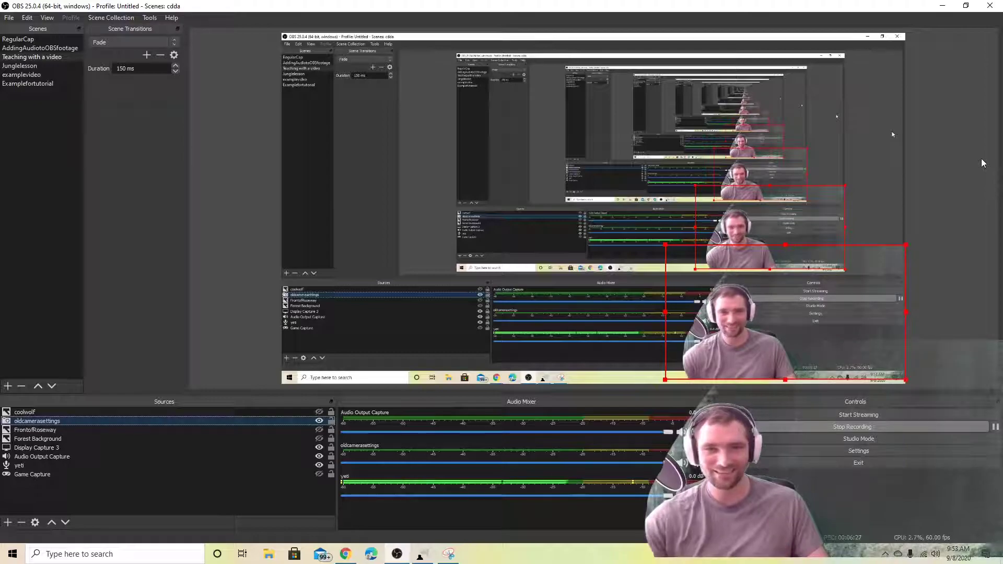
{"action": "left_click", "coordinate": [960, 149]}
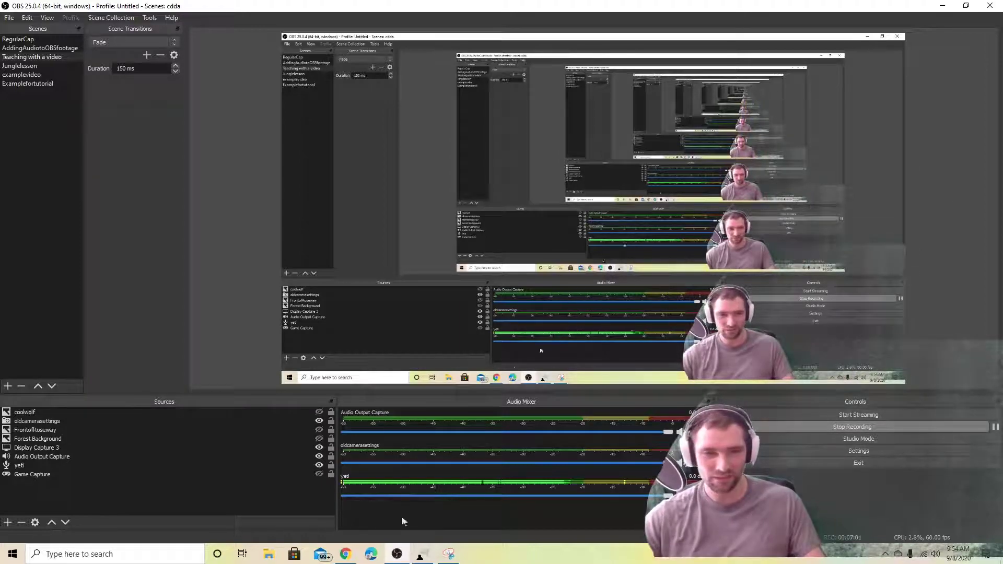
- Switch to Chrome to show the Overview and Relevant Programs slide, and launch Shotcut
{"action": "left_click", "coordinate": [352, 558]}
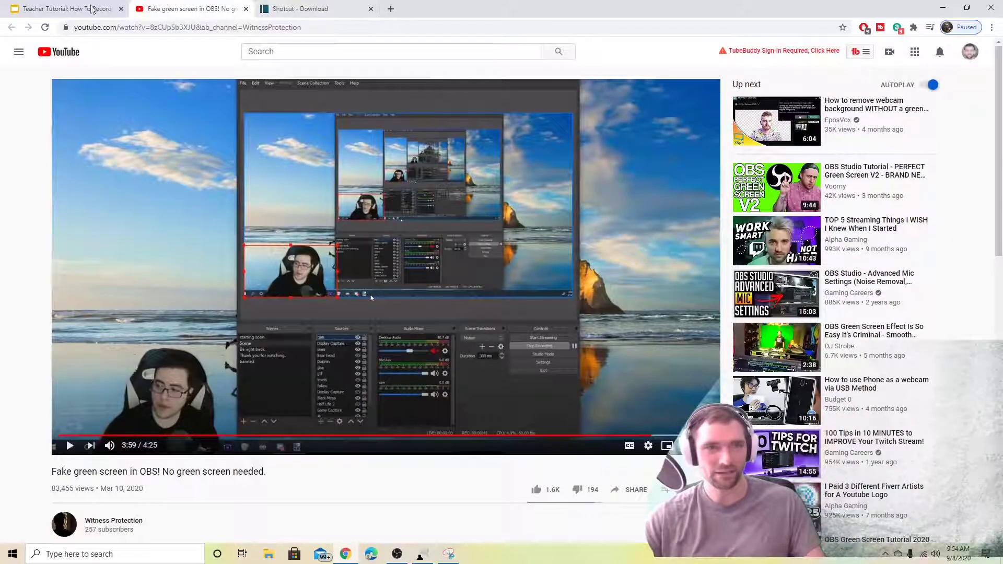
{"action": "left_click", "coordinate": [30, 10]}
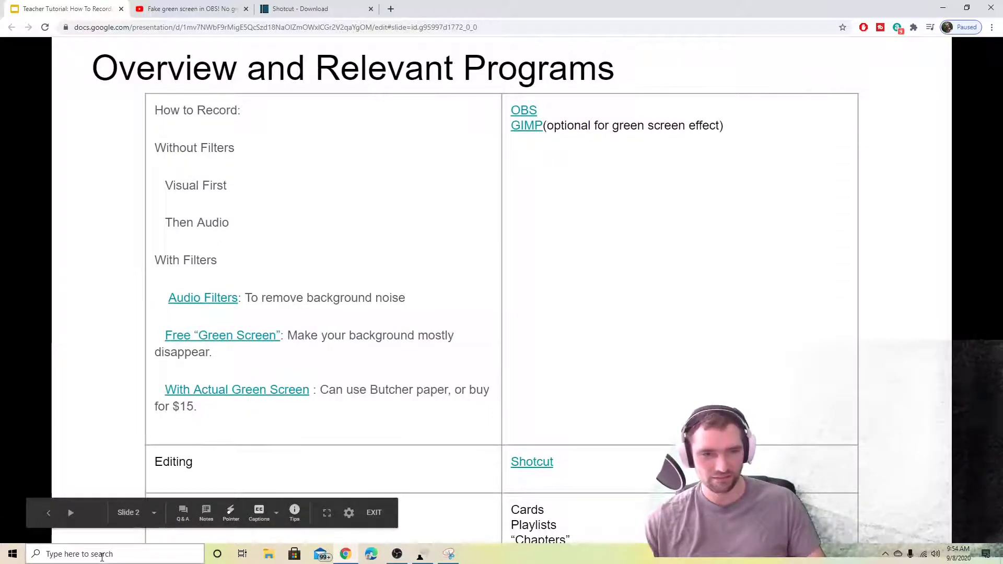
{"action": "left_click", "coordinate": [102, 557]}
{"action": "type", "text": "shot"}
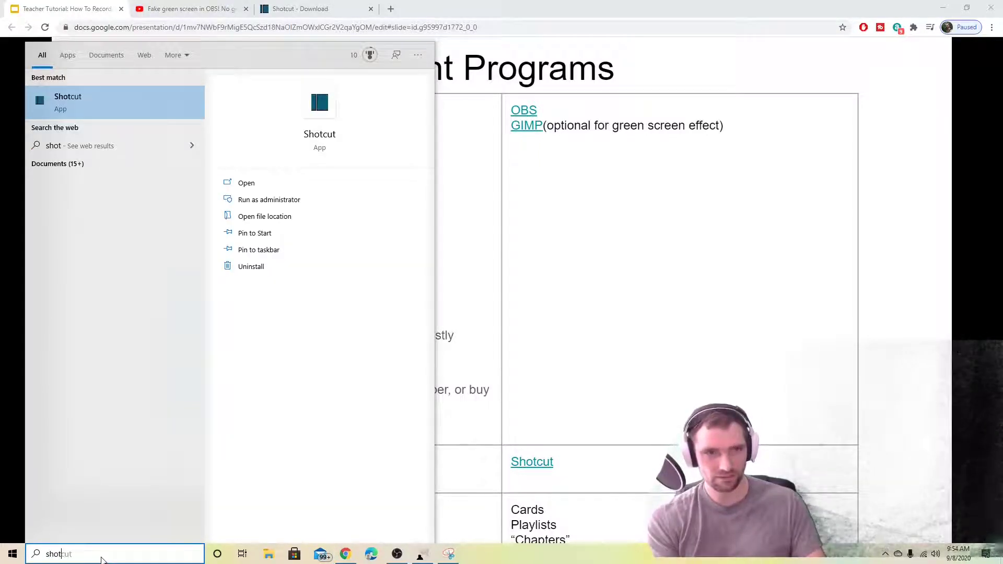
{"action": "key", "text": "Return"}
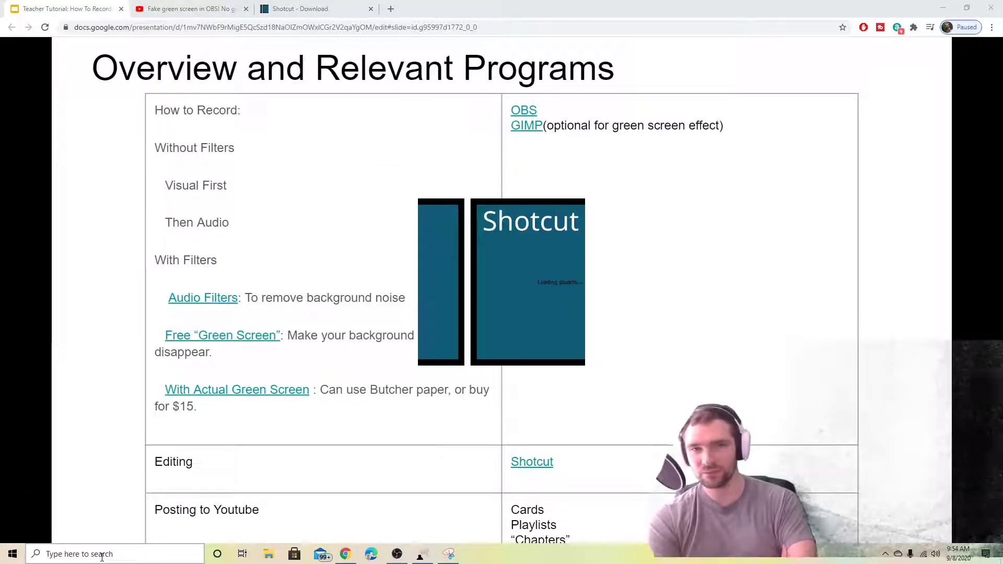
- Follow the slide's Shotcut link in Chrome to its download page, and return to the Shotcut window
{"action": "left_click", "coordinate": [349, 557]}
{"action": "left_click", "coordinate": [349, 557]}
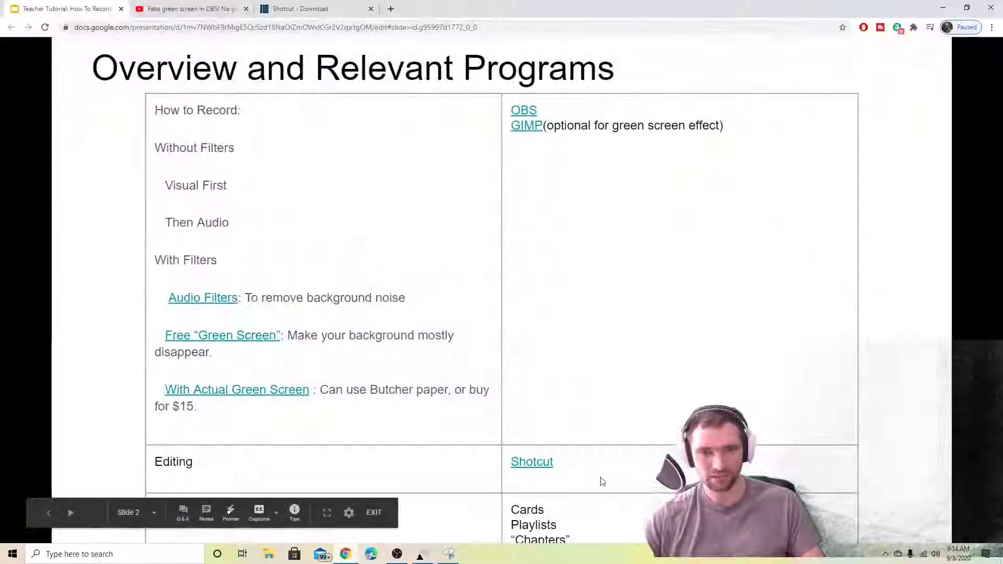
{"action": "left_click", "coordinate": [537, 463]}
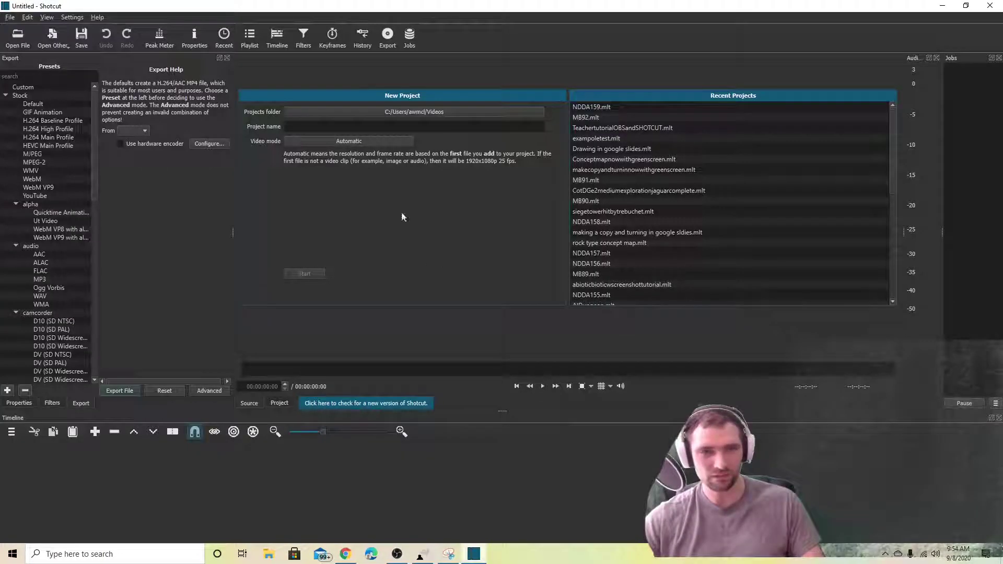
{"action": "left_click", "coordinate": [475, 555]}
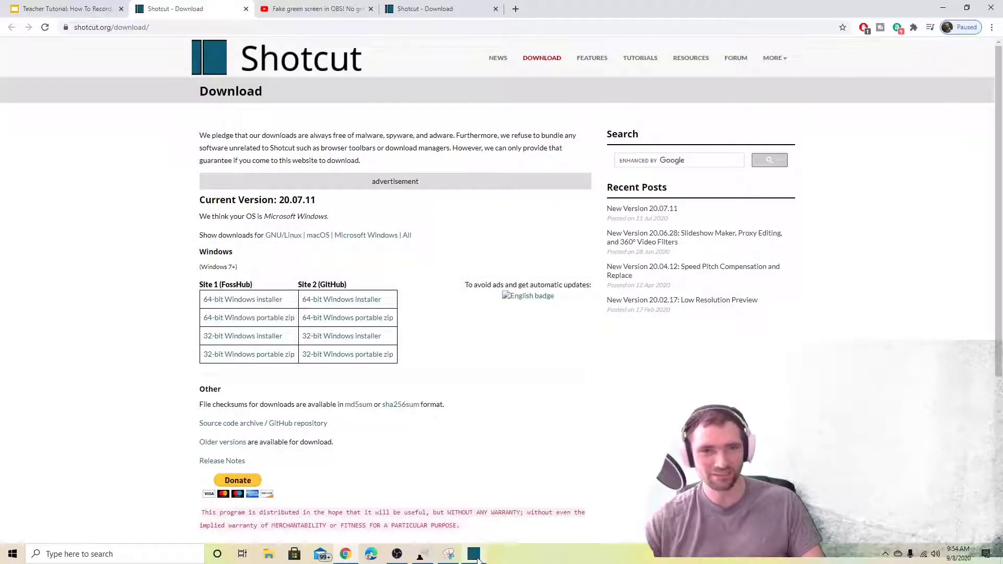
{"action": "left_click", "coordinate": [474, 554]}
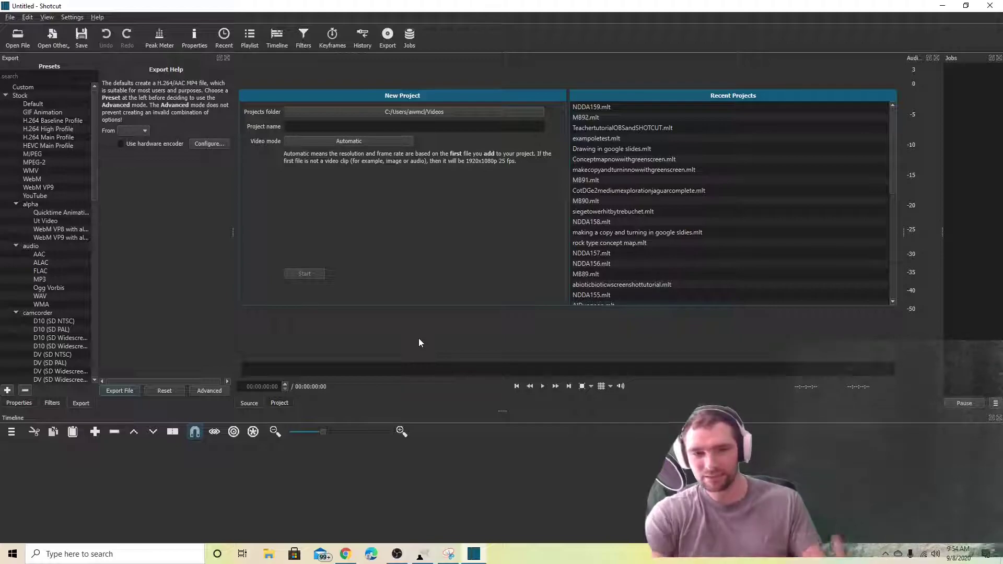
{"action": "key", "text": "alt+Tab"}
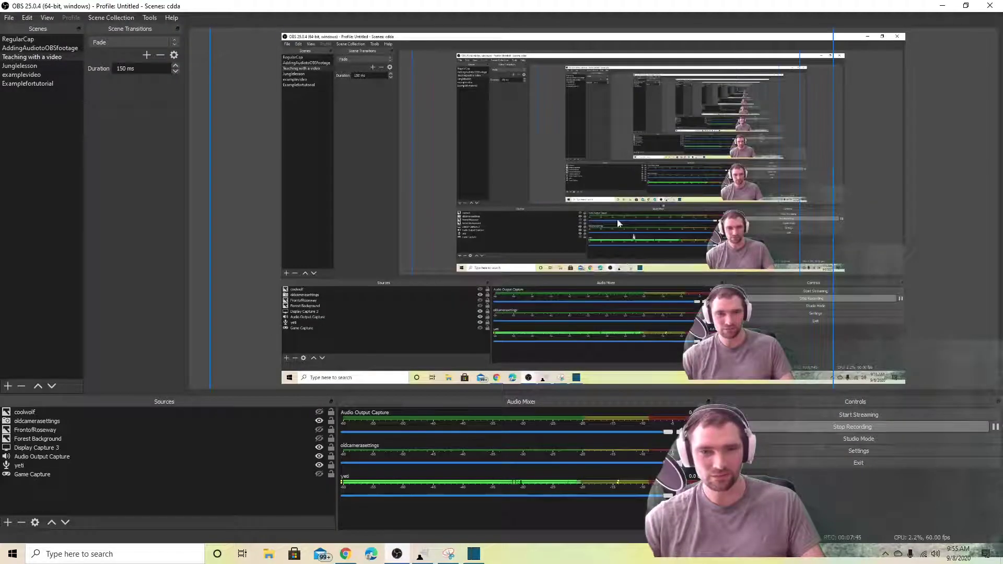
{"action": "left_click", "coordinate": [942, 5]}
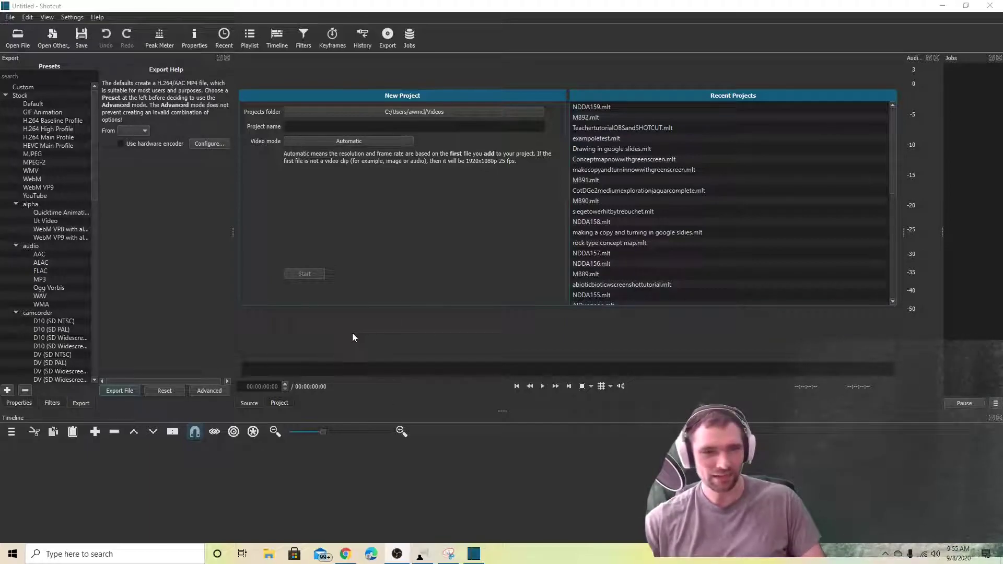
{"action": "left_click", "coordinate": [10, 17]}
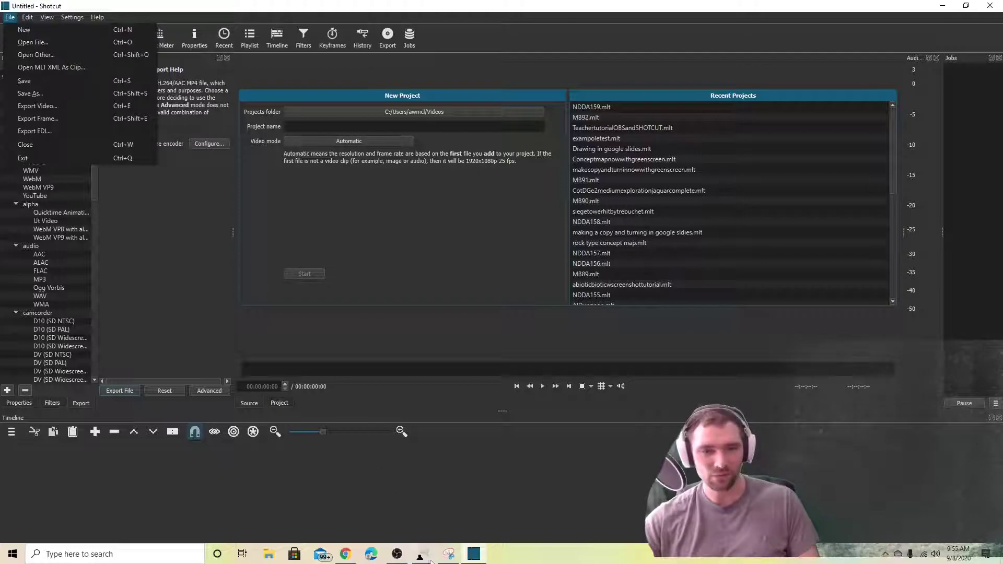
{"action": "left_click", "coordinate": [399, 558]}
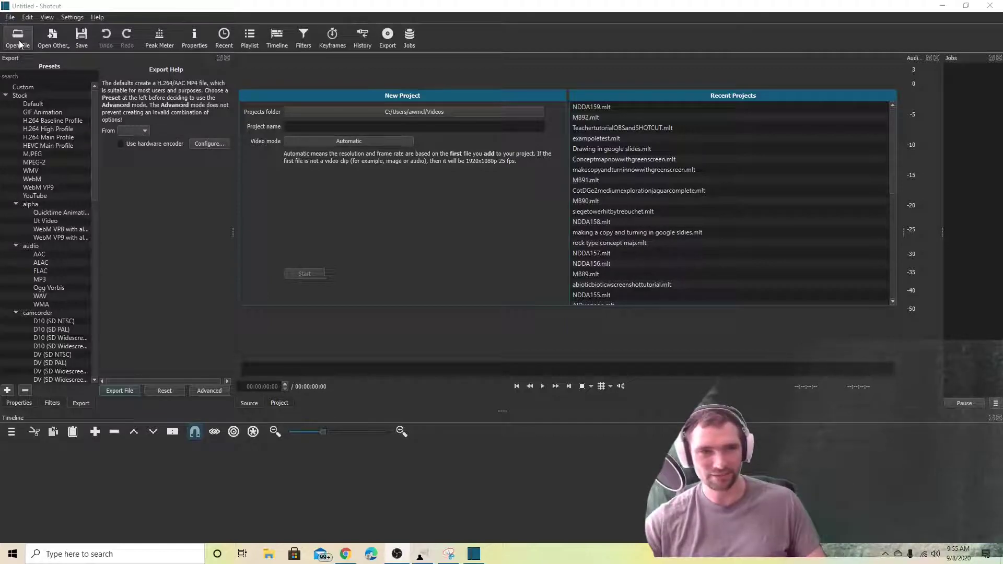
- Switch to OBS to look up its Show Recordings command, and move the OBS window out of the way of Shotcut
{"action": "left_click", "coordinate": [396, 554]}
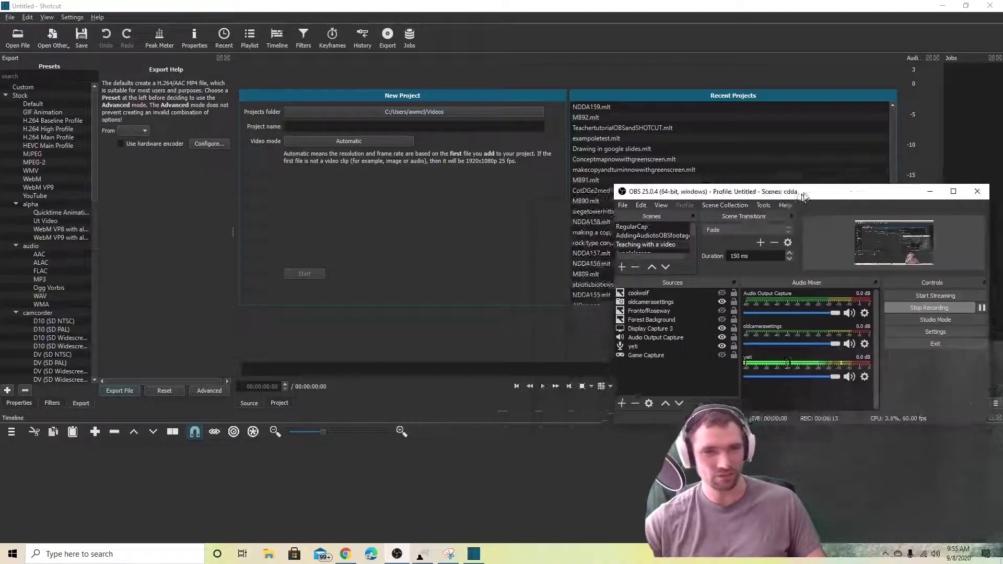
{"action": "left_click_drag", "start_coordinate": [732, 183], "coordinate": [459, 177]}
{"action": "left_click", "coordinate": [346, 191]}
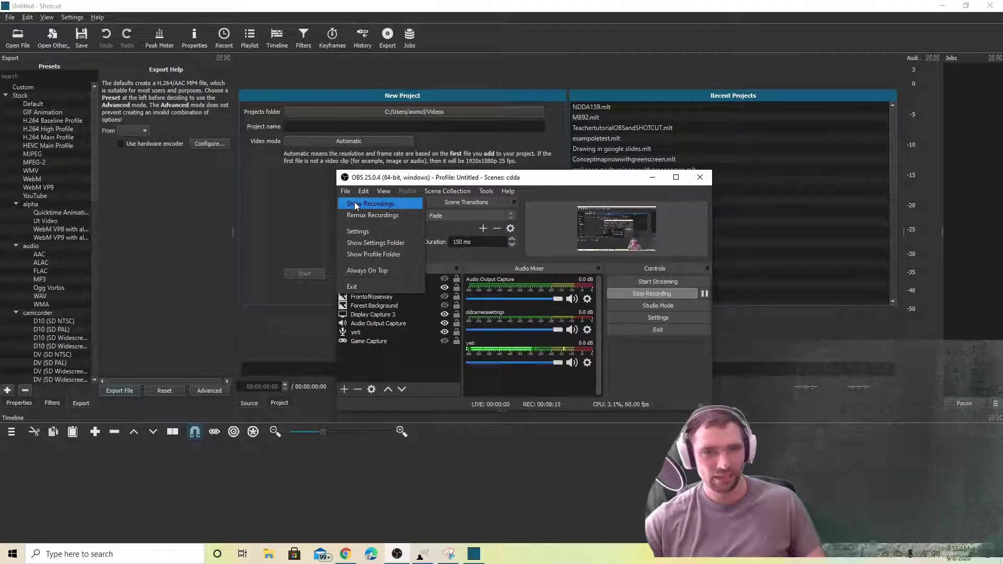
{"action": "left_click", "coordinate": [440, 180]}
{"action": "left_click_drag", "start_coordinate": [439, 179], "coordinate": [0, 177]}
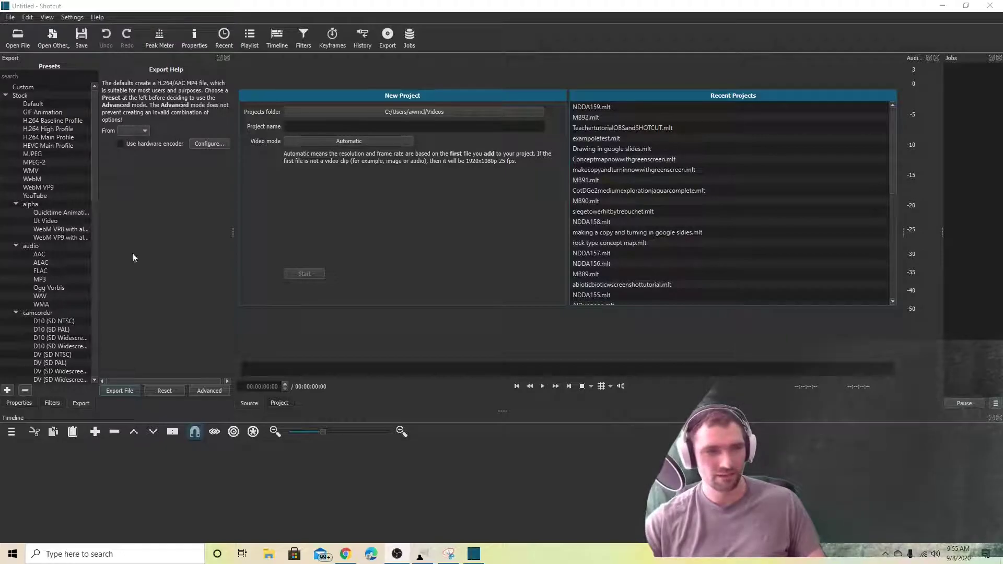
{"action": "left_click", "coordinate": [10, 42]}
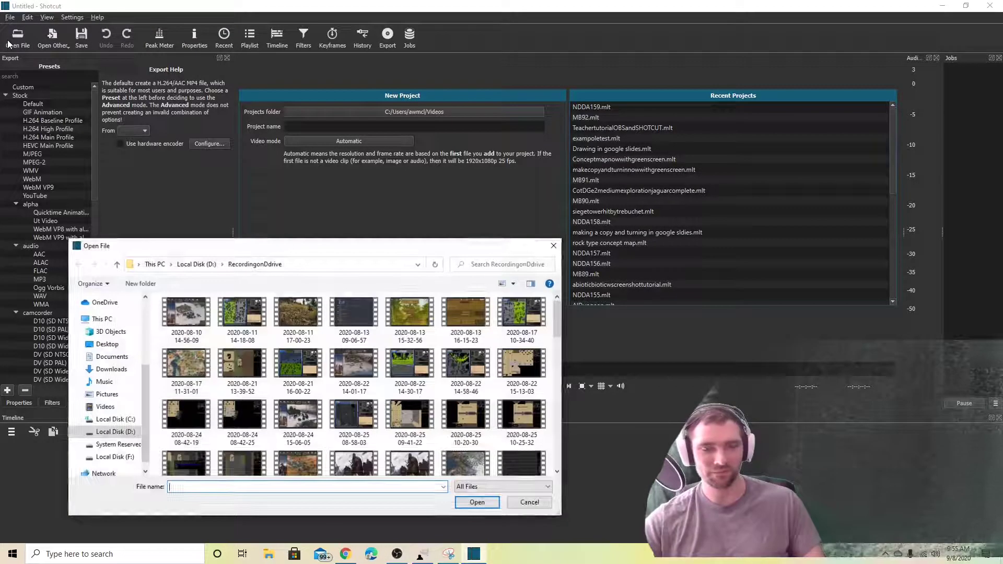
{"action": "scroll", "coordinate": [292, 444], "scroll_direction": "down", "scroll_amount": 10}
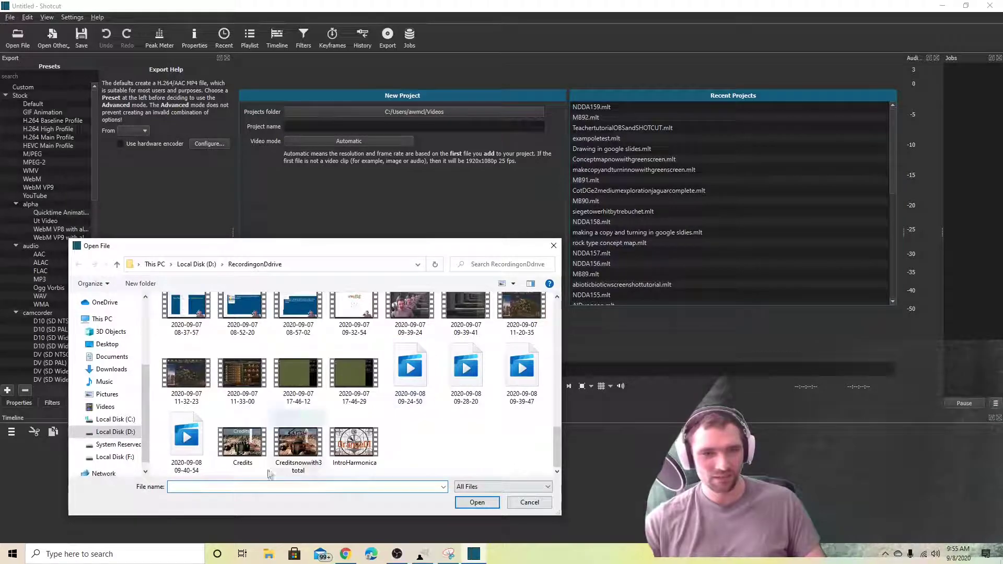
{"action": "left_click", "coordinate": [186, 443]}
{"action": "double_click", "coordinate": [183, 447]}
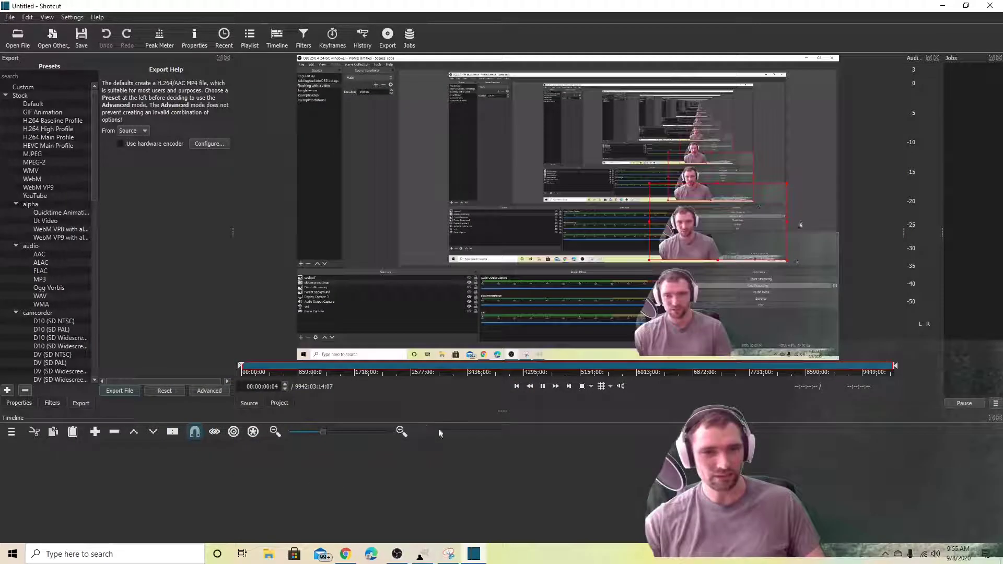
{"action": "left_click_drag", "start_coordinate": [557, 222], "coordinate": [81, 483]}
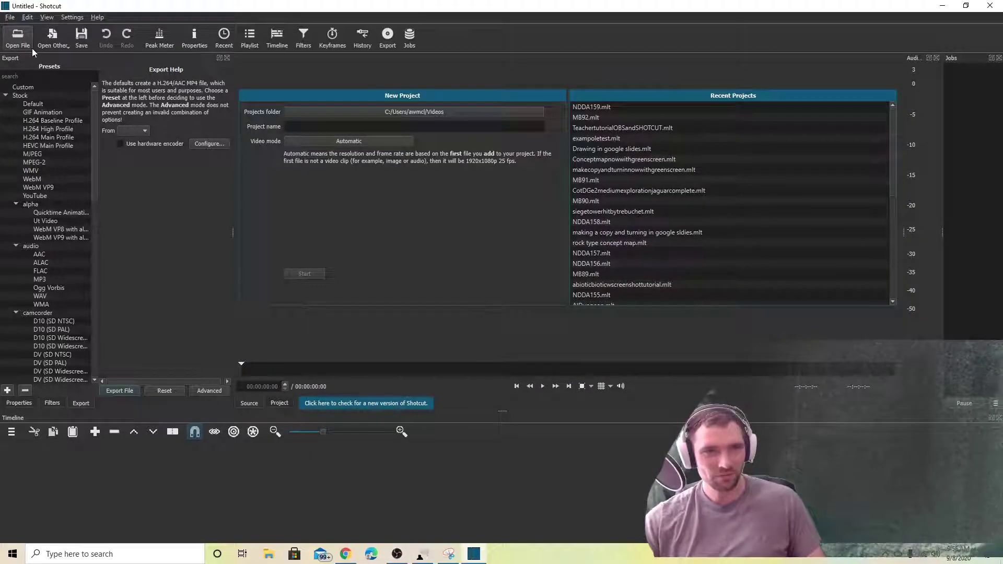
{"action": "left_click", "coordinate": [18, 39]}
{"action": "scroll", "coordinate": [355, 382], "scroll_direction": "down", "scroll_amount": 3}
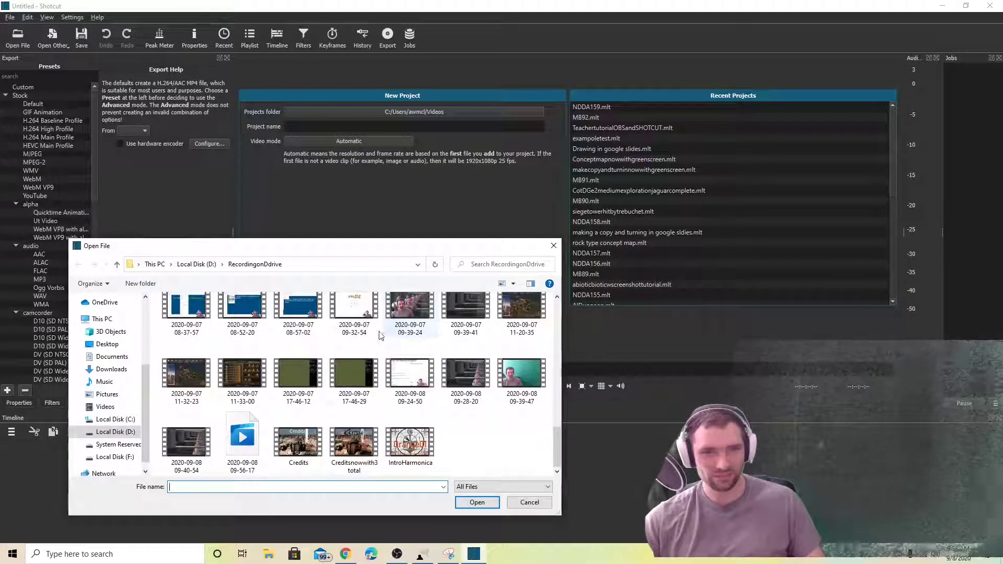
{"action": "double_click", "coordinate": [517, 381]}
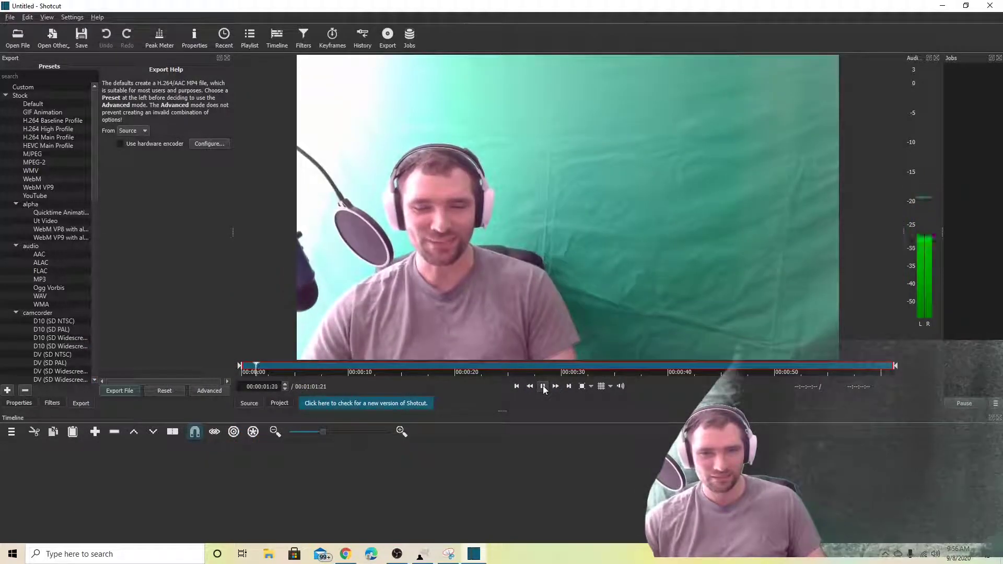
{"action": "left_click_drag", "start_coordinate": [503, 172], "coordinate": [140, 480]}
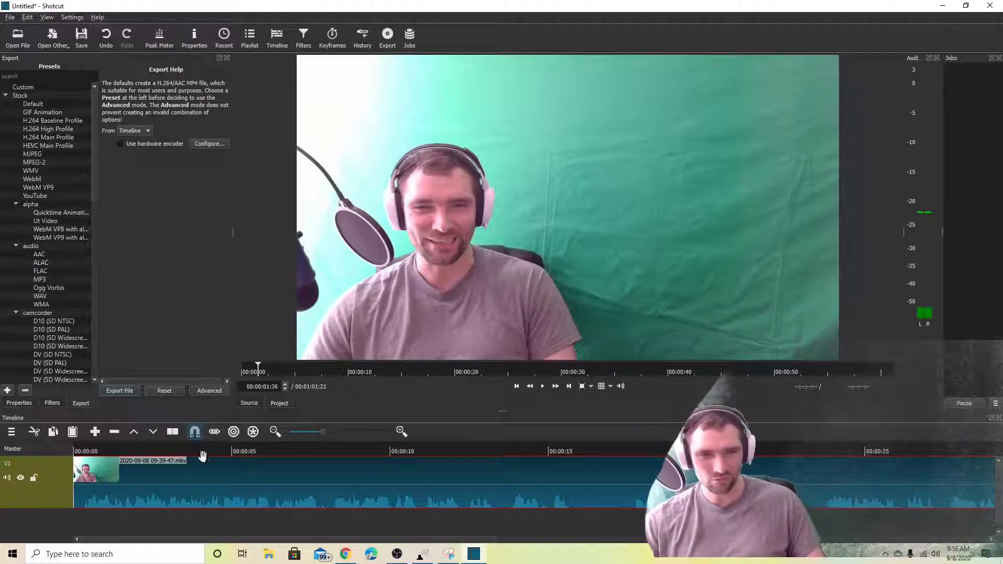
- Preview several points of the 09-39-47 clip and briefly play it from about 53 seconds
{"action": "left_click", "coordinate": [306, 451]}
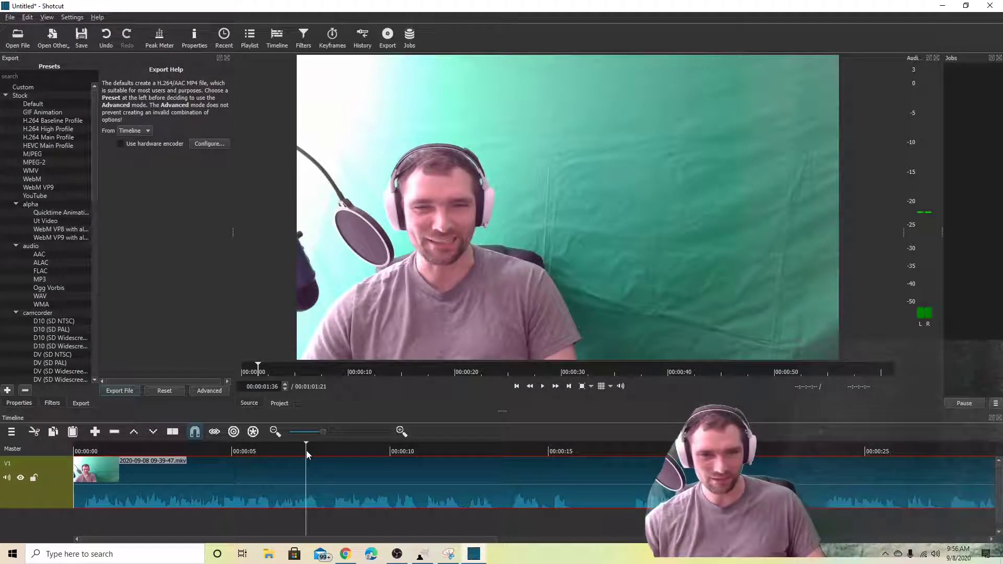
{"action": "left_click", "coordinate": [482, 371]}
{"action": "left_click", "coordinate": [630, 372]}
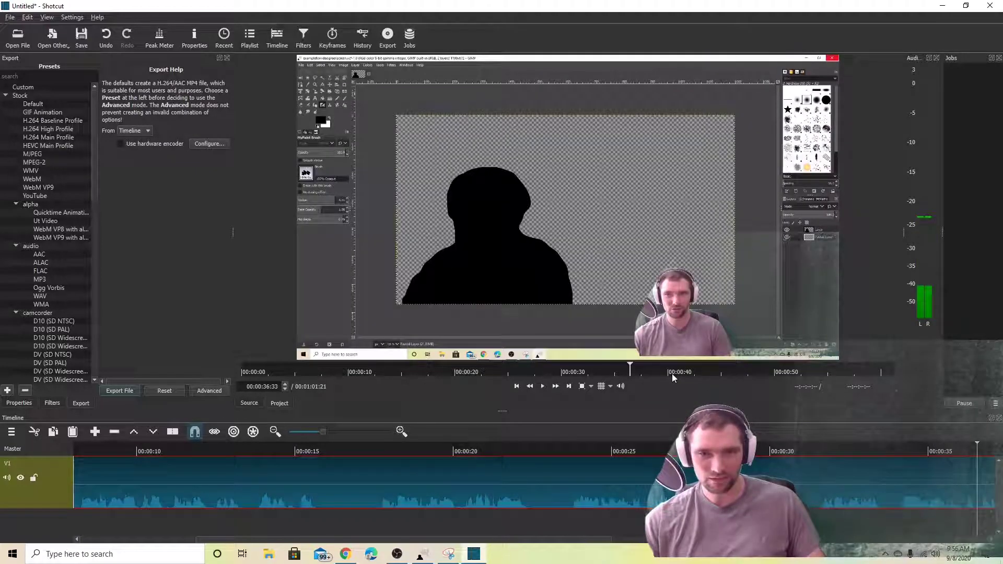
{"action": "left_click", "coordinate": [801, 372]}
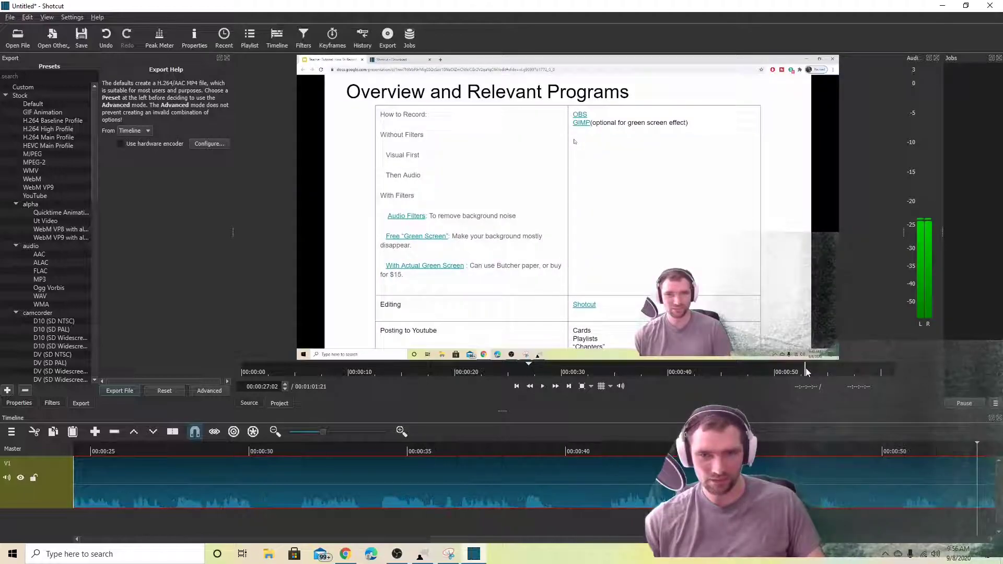
{"action": "left_click", "coordinate": [805, 372]}
{"action": "left_click", "coordinate": [543, 386]}
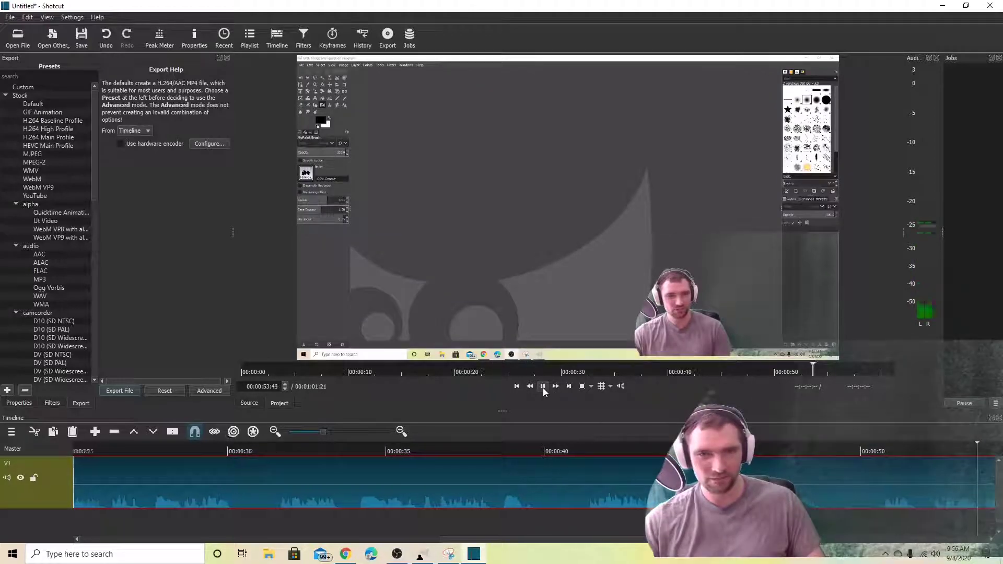
{"action": "left_click", "coordinate": [543, 386]}
{"action": "left_click", "coordinate": [18, 37]}
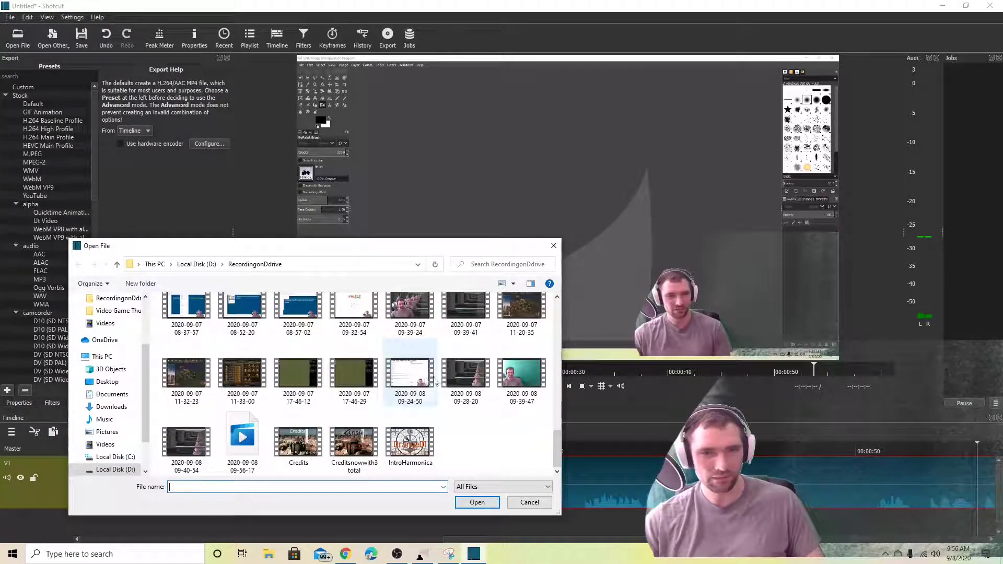
{"action": "double_click", "coordinate": [461, 375]}
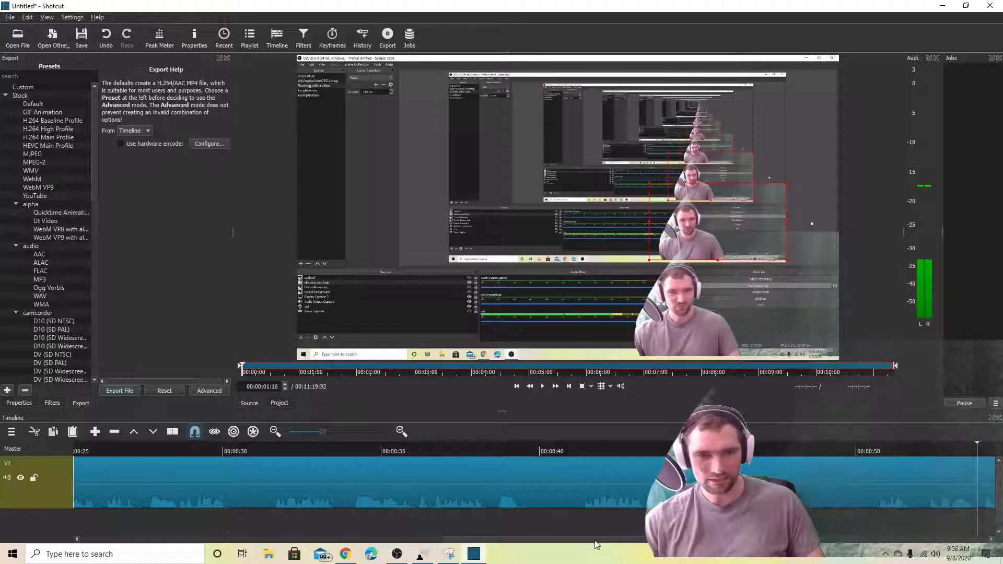
{"action": "left_click_drag", "start_coordinate": [594, 541], "coordinate": [723, 541]}
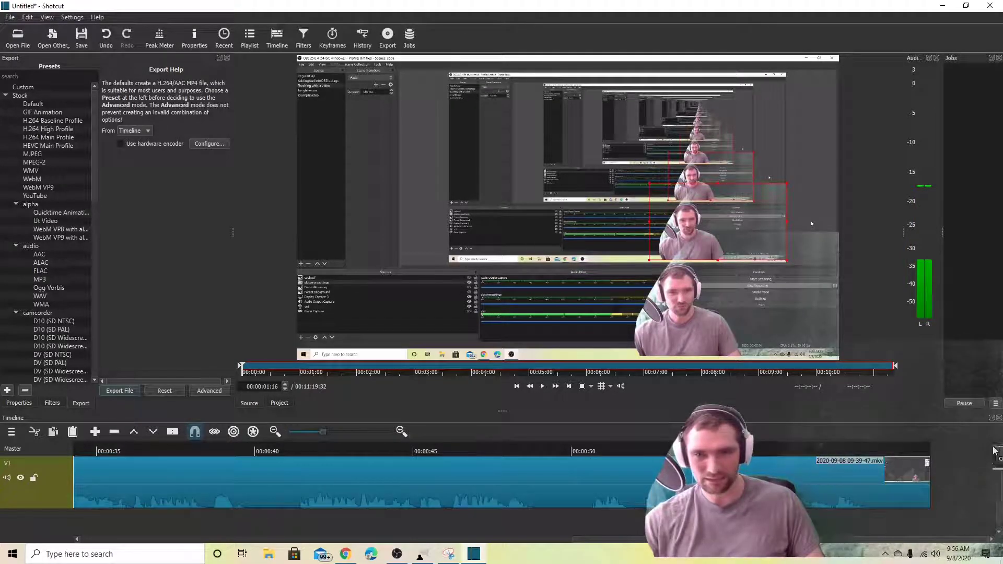
{"action": "left_click_drag", "start_coordinate": [994, 450], "coordinate": [900, 499]}
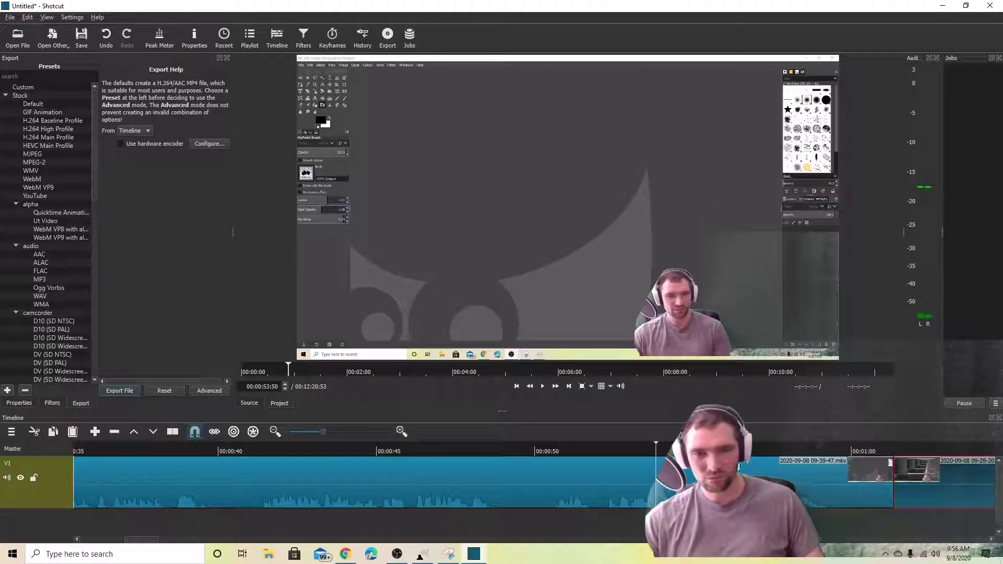
- Split the 09-39-47 clip on V1 at 00:00:49:21
{"action": "left_click", "coordinate": [515, 452]}
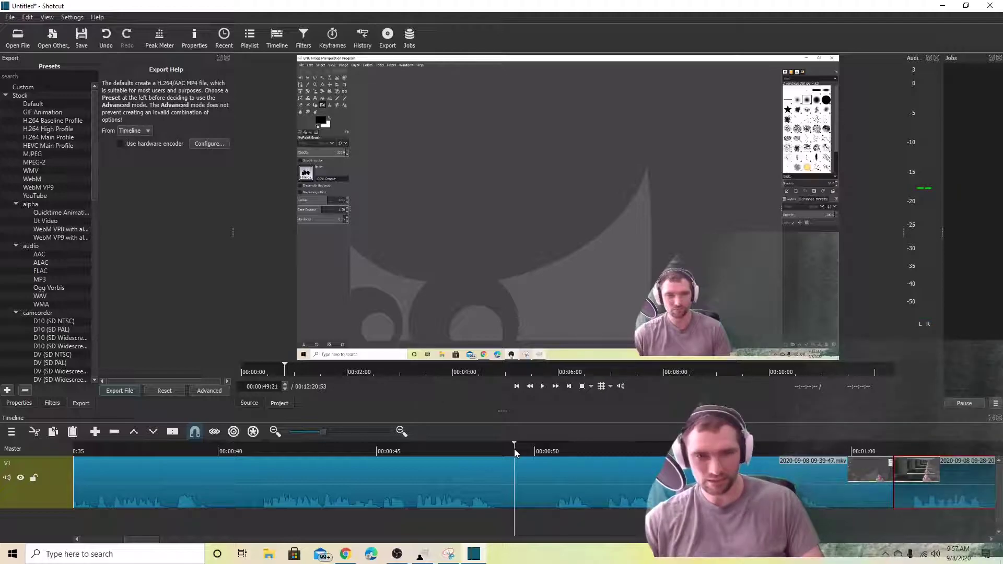
{"action": "key", "text": "s"}
{"action": "left_click", "coordinate": [494, 452]}
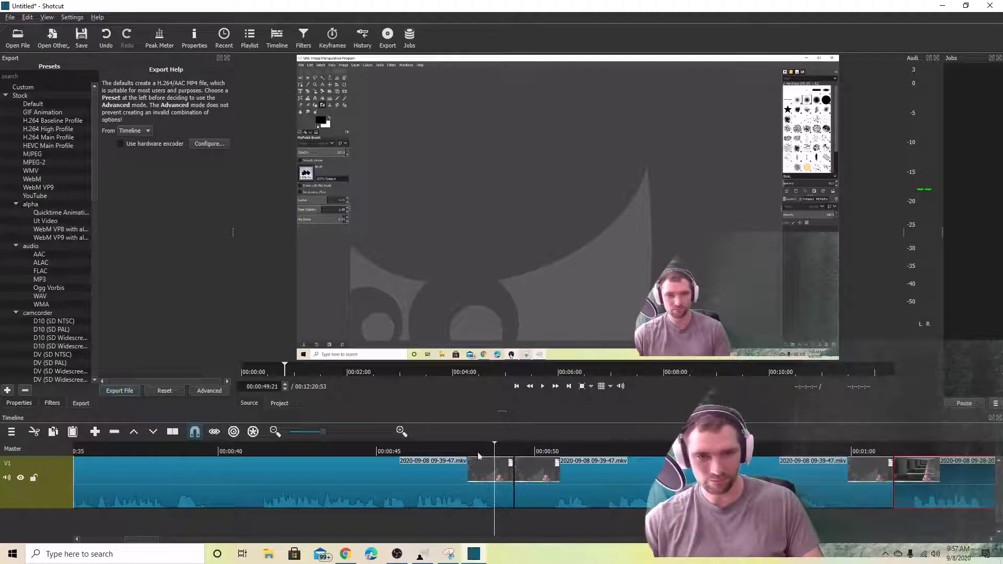
{"action": "left_click", "coordinate": [599, 451]}
- Try lifting and ripple-deleting the last segment of the 09-39-47 clip, undoing each removal
{"action": "left_click", "coordinate": [599, 481]}
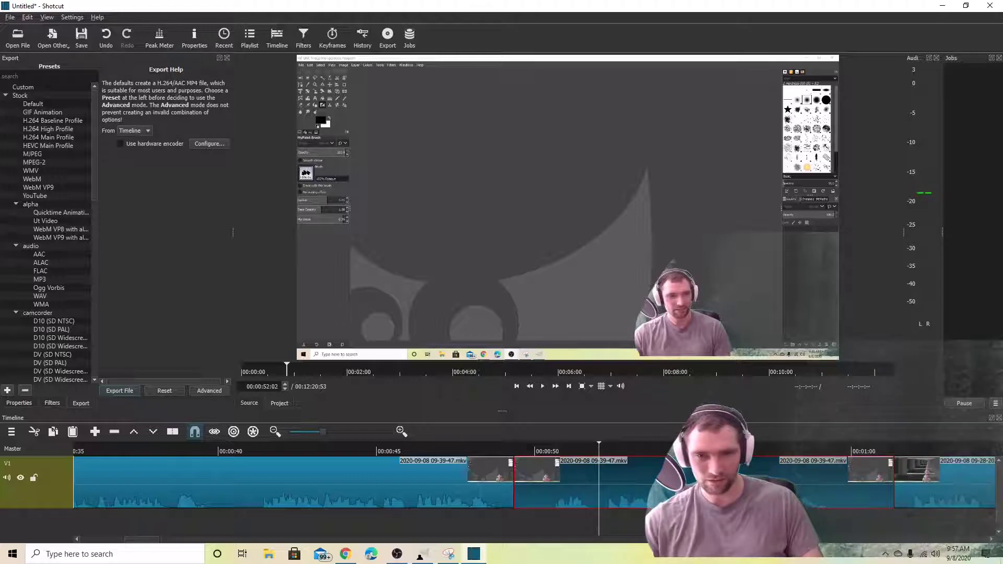
{"action": "key", "text": "z"}
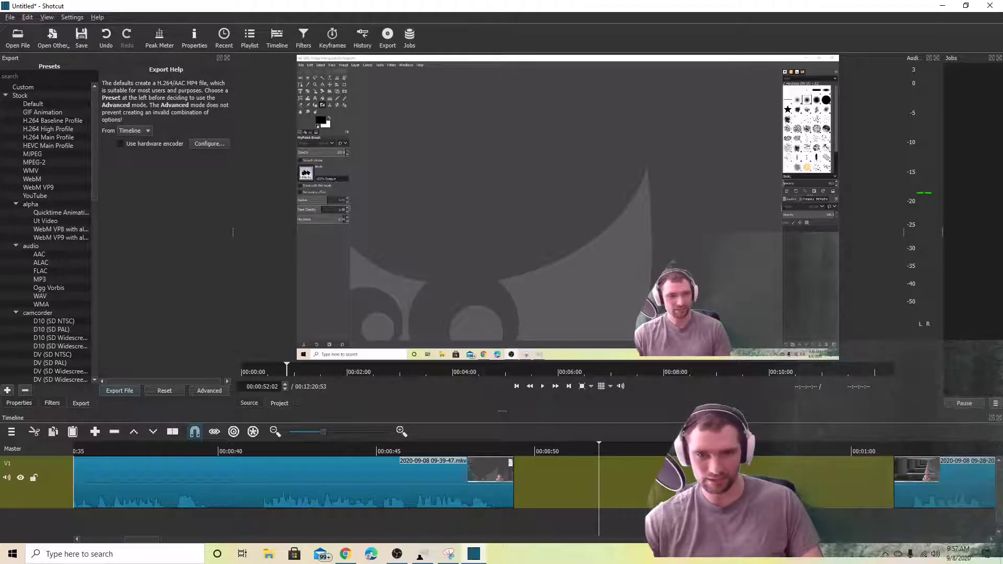
{"action": "key", "text": "ctrl+z"}
{"action": "key", "text": "x"}
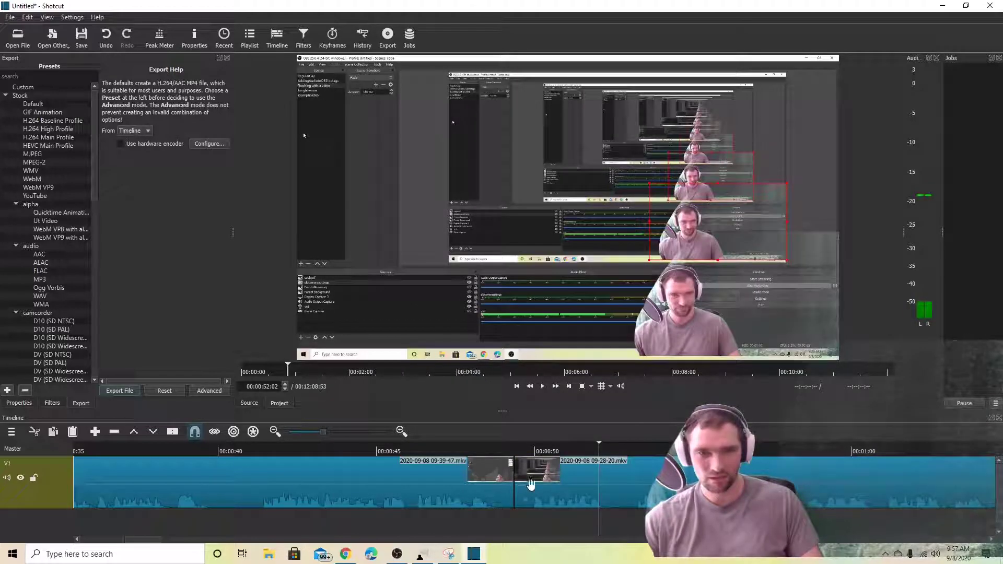
{"action": "key", "text": "ctrl+z"}
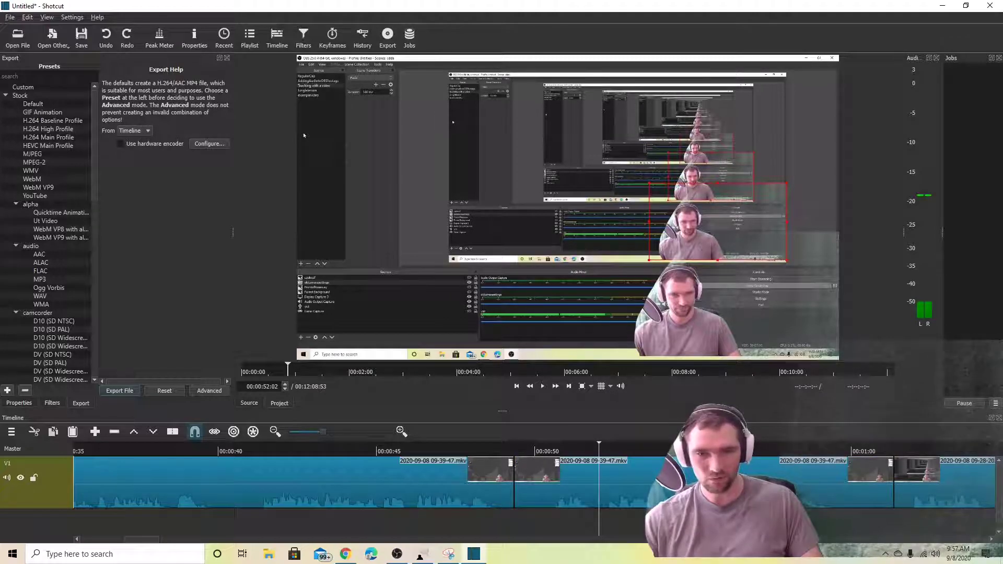
{"action": "right_click", "coordinate": [664, 486]}
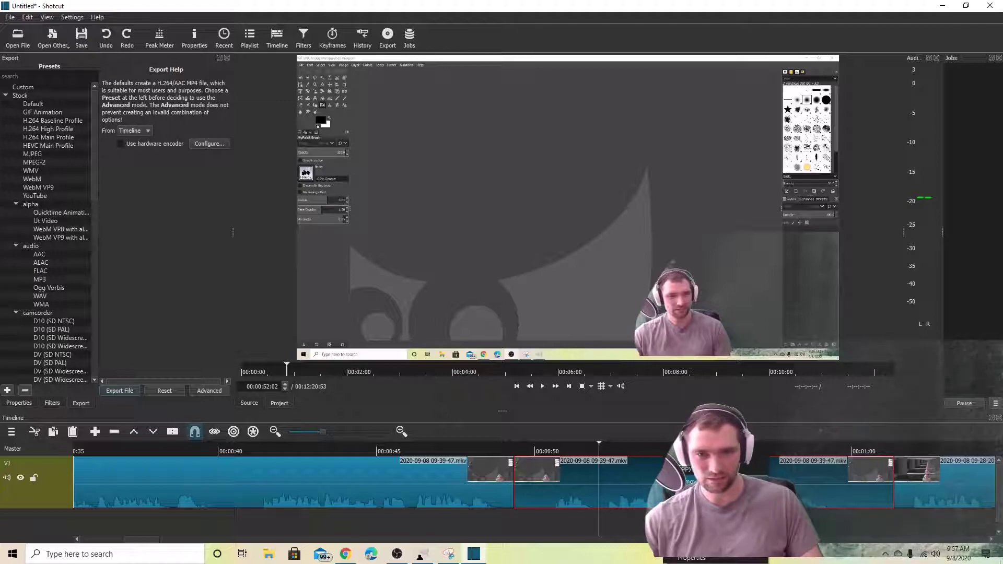
{"action": "left_click", "coordinate": [689, 481]}
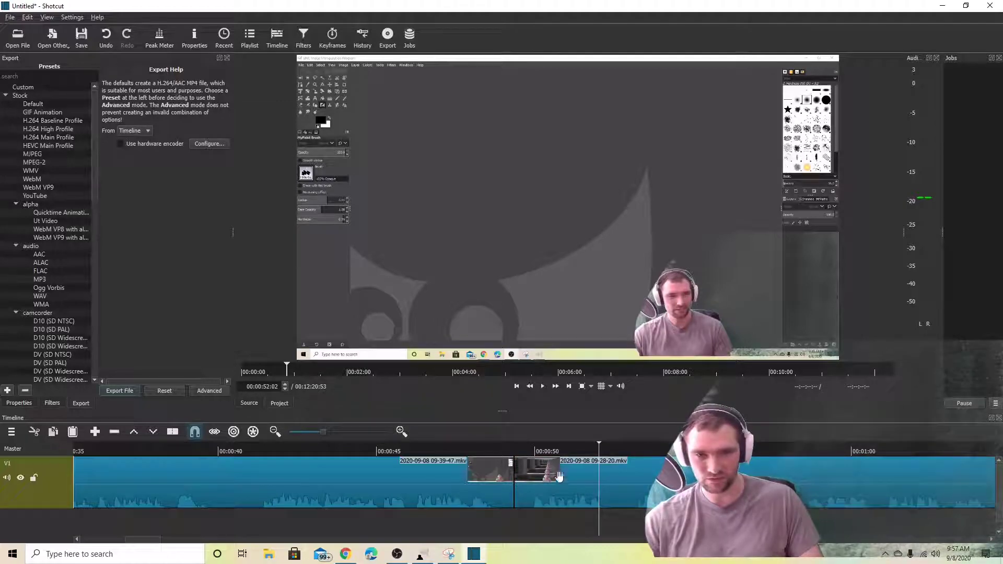
{"action": "key", "text": "ctrl+z"}
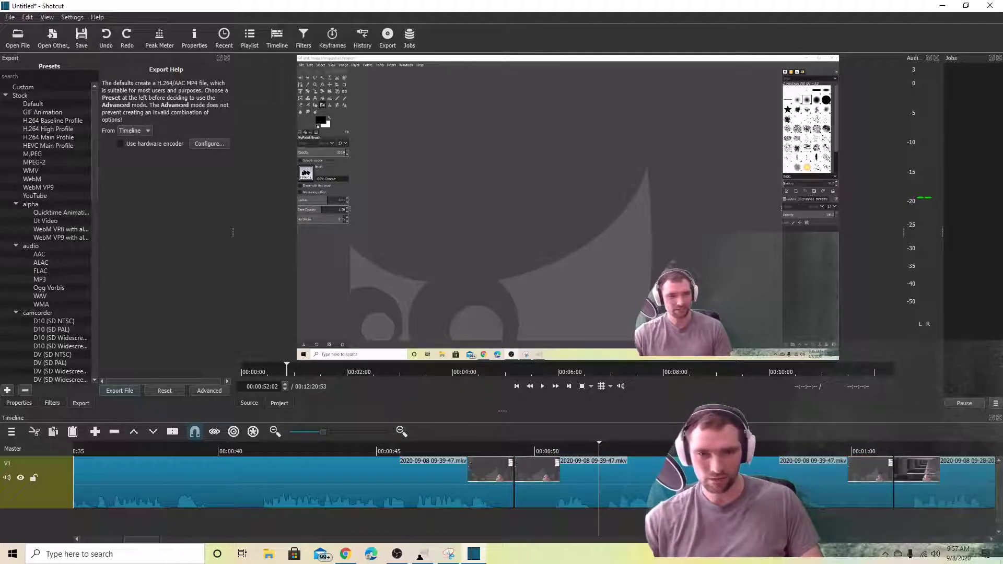
- Lift the last 09-39-47 segment off V1 and slide the 09-28-20 clip about 3 seconds earlier, keeping a gap
{"action": "key", "text": "z"}
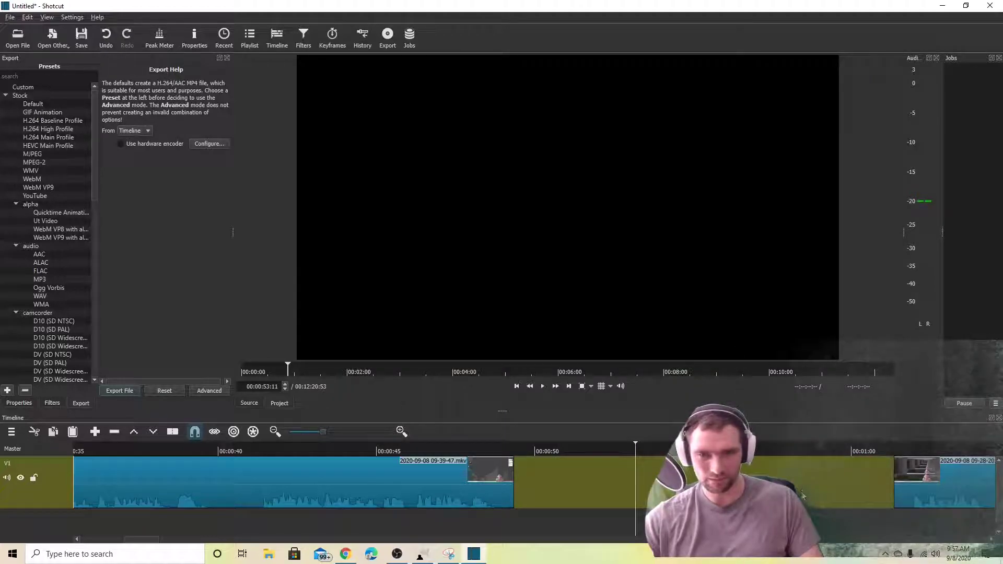
{"action": "left_click_drag", "start_coordinate": [904, 485], "coordinate": [877, 498]}
{"action": "left_click_drag", "start_coordinate": [731, 482], "coordinate": [729, 481]}
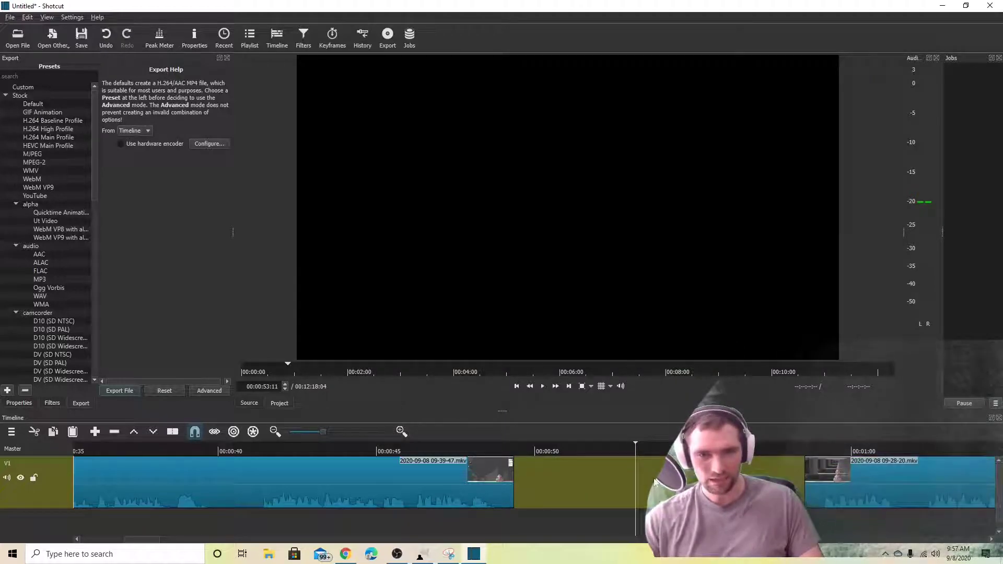
{"action": "left_click", "coordinate": [652, 488]}
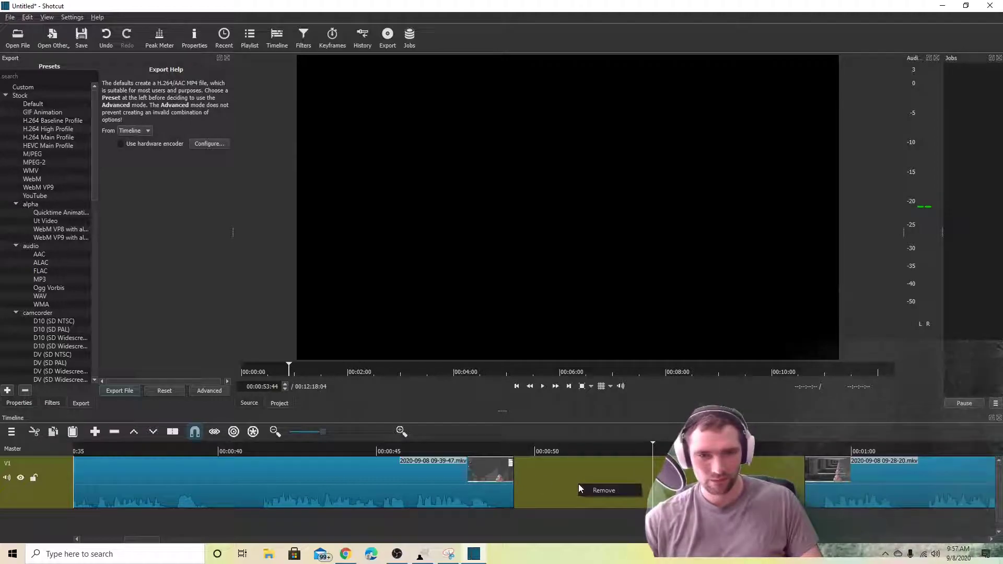
{"action": "left_click", "coordinate": [570, 447]}
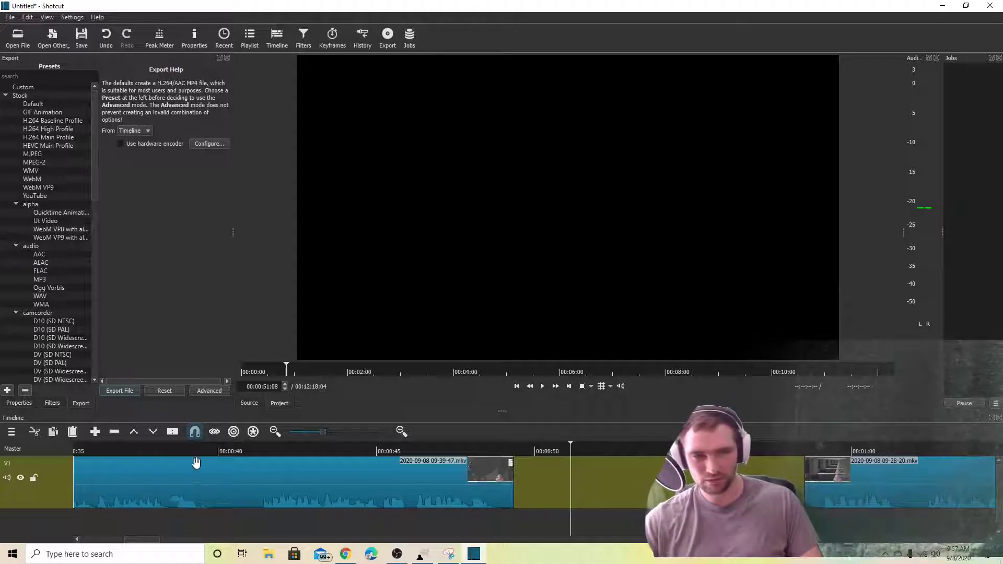
- Add an audio track to the timeline below V1
{"action": "right_click", "coordinate": [63, 470]}
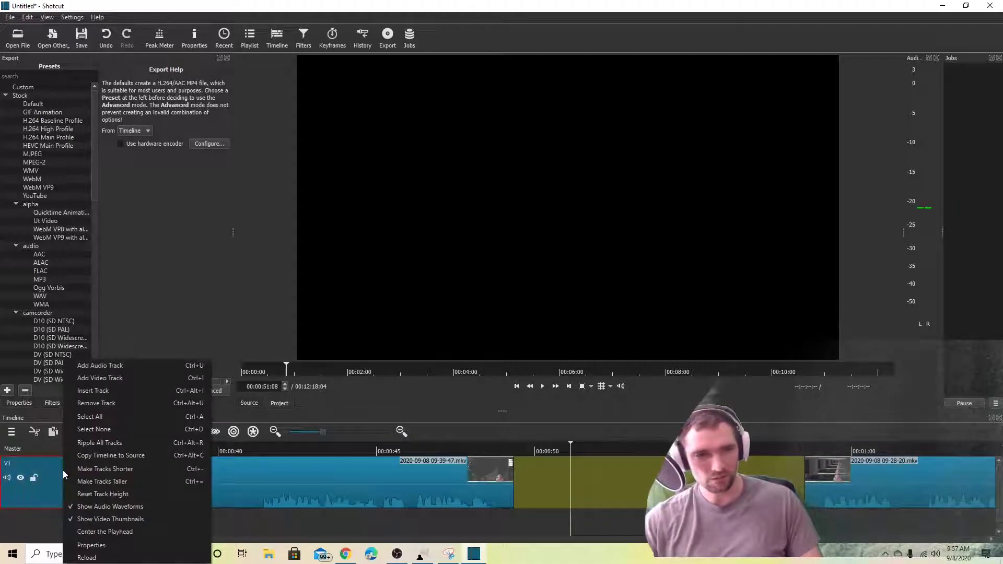
{"action": "left_click", "coordinate": [119, 366]}
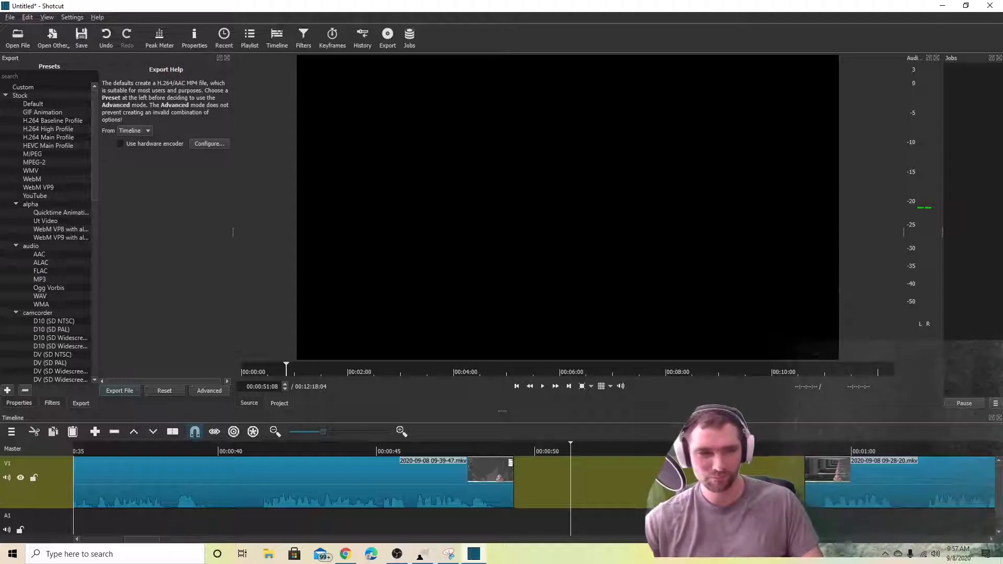
- Play the 09-39-47 clip from 00:00:41:18 for a few seconds, and split it at 00:00:41:00
{"action": "left_click", "coordinate": [259, 449]}
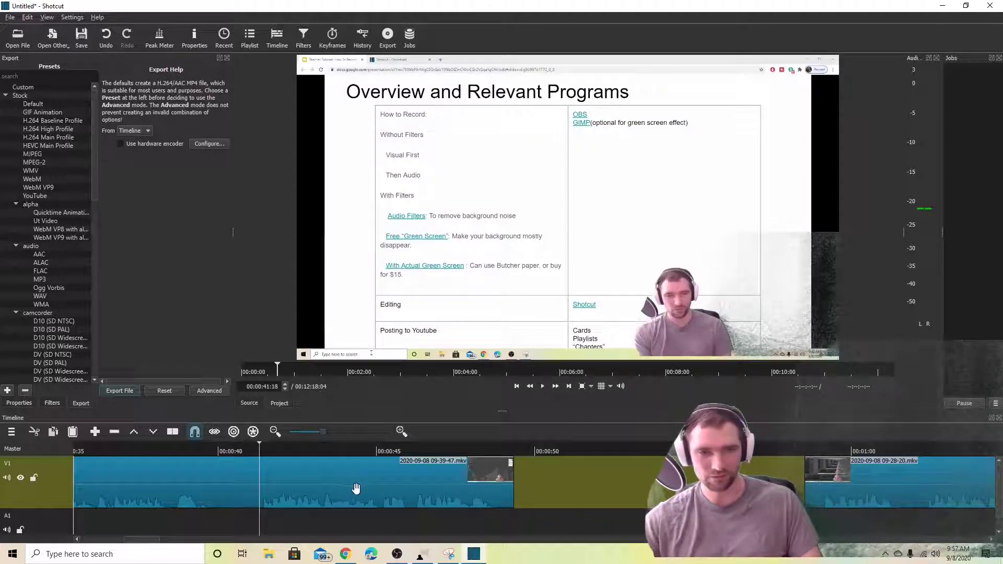
{"action": "left_click", "coordinate": [371, 492]}
{"action": "key", "text": "space"}
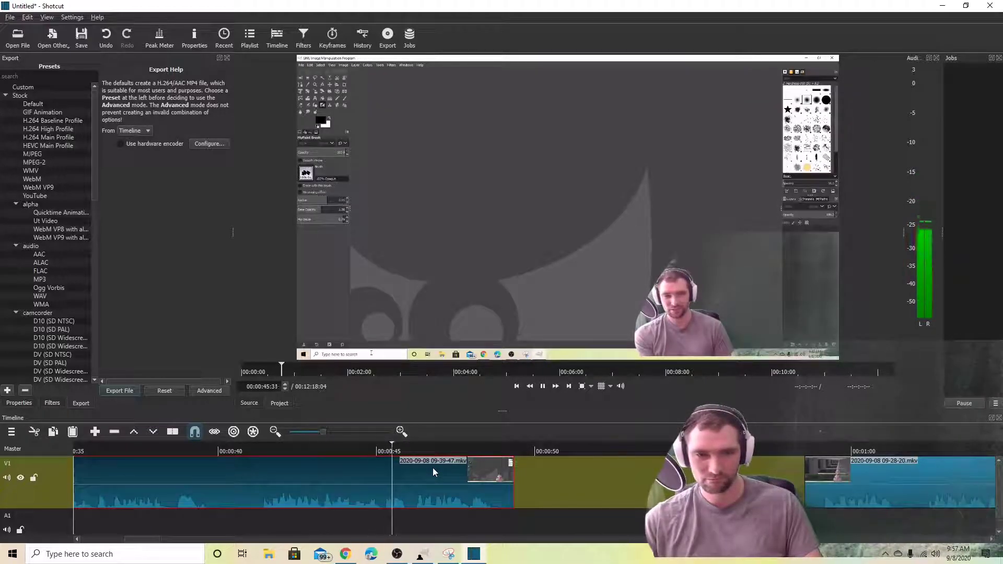
{"action": "key", "text": "space"}
{"action": "left_click", "coordinate": [250, 446]}
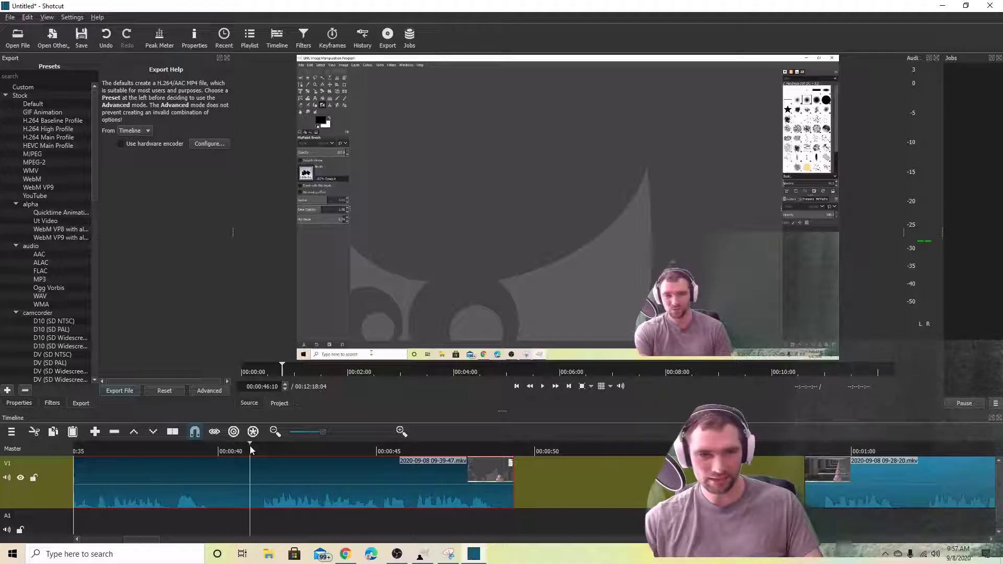
{"action": "key", "text": "s"}
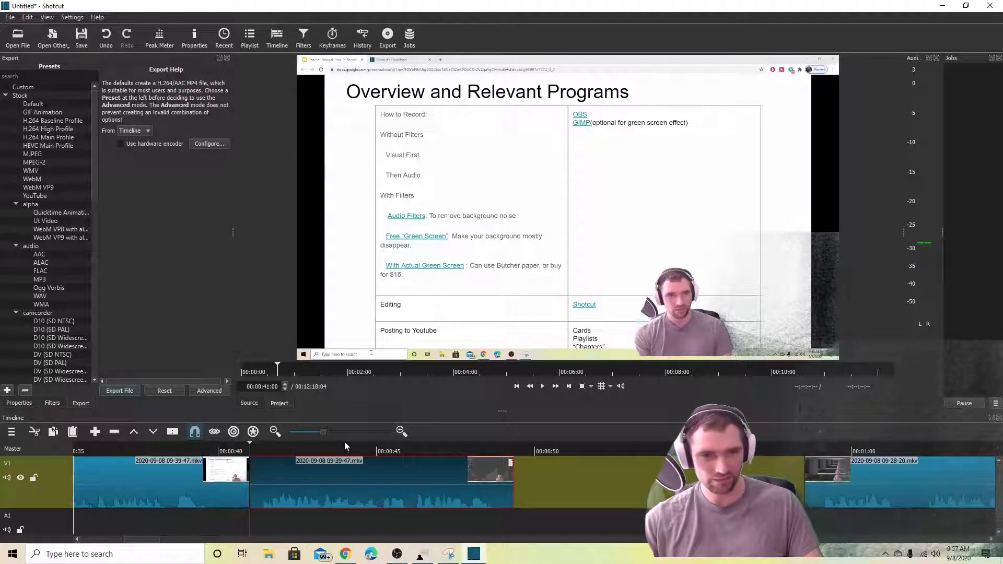
{"action": "left_click", "coordinate": [344, 443]}
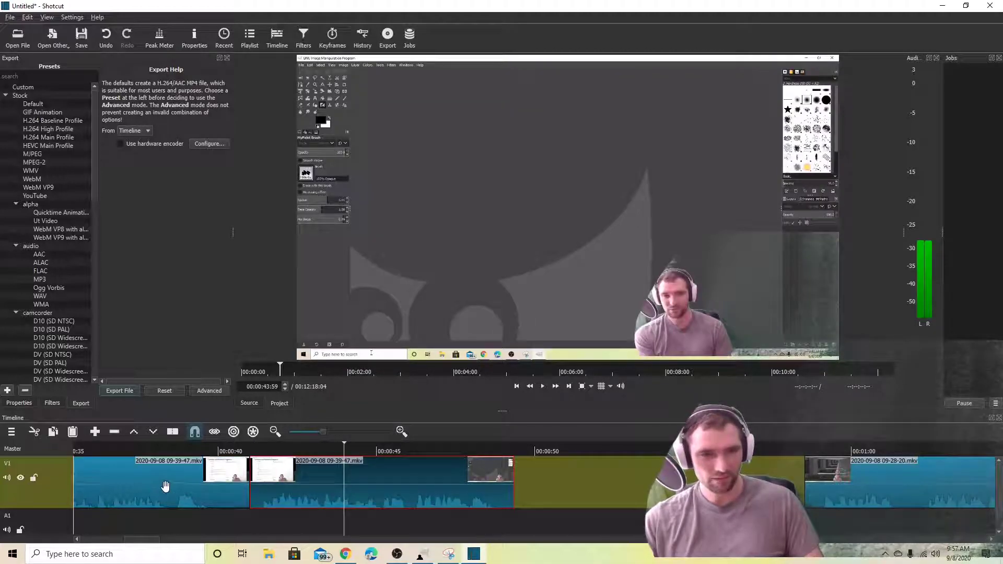
- Detach the audio from the 09-39-47 segment starting at 00:00:41:00 and delete the detached audio clip from A1
{"action": "right_click", "coordinate": [339, 488]}
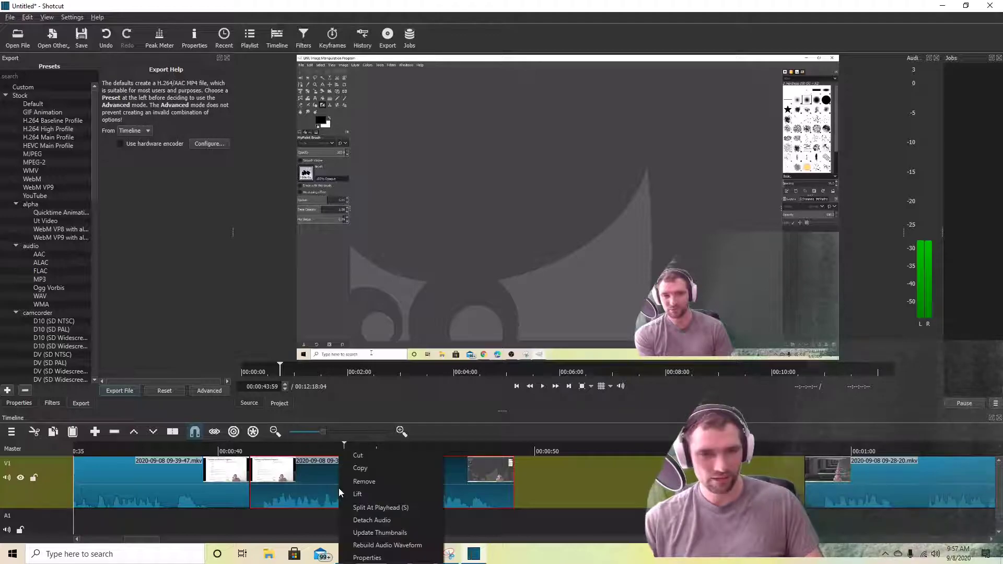
{"action": "left_click", "coordinate": [371, 520]}
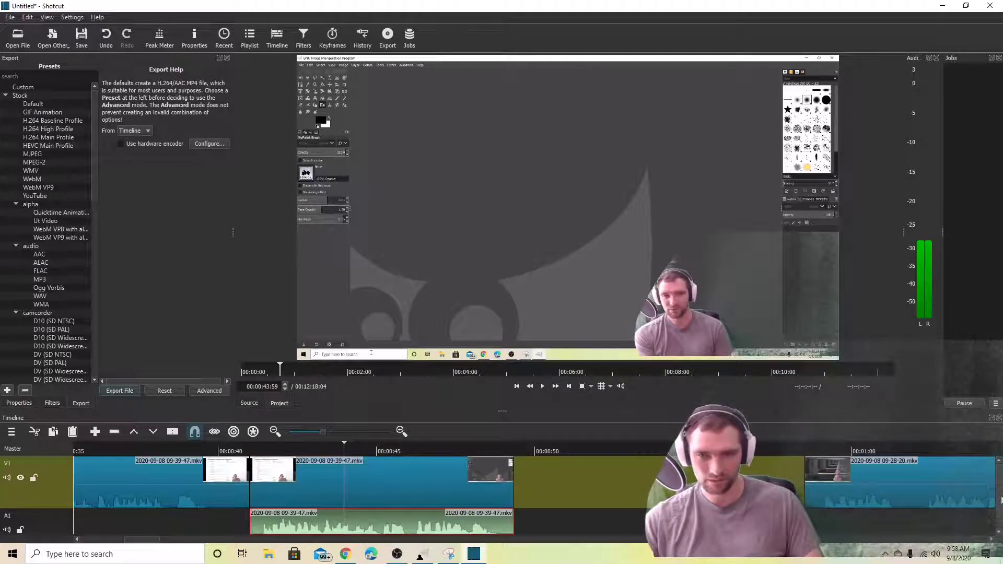
{"action": "scroll", "coordinate": [1001, 500], "scroll_direction": "down", "scroll_amount": 1}
{"action": "left_click", "coordinate": [434, 507]}
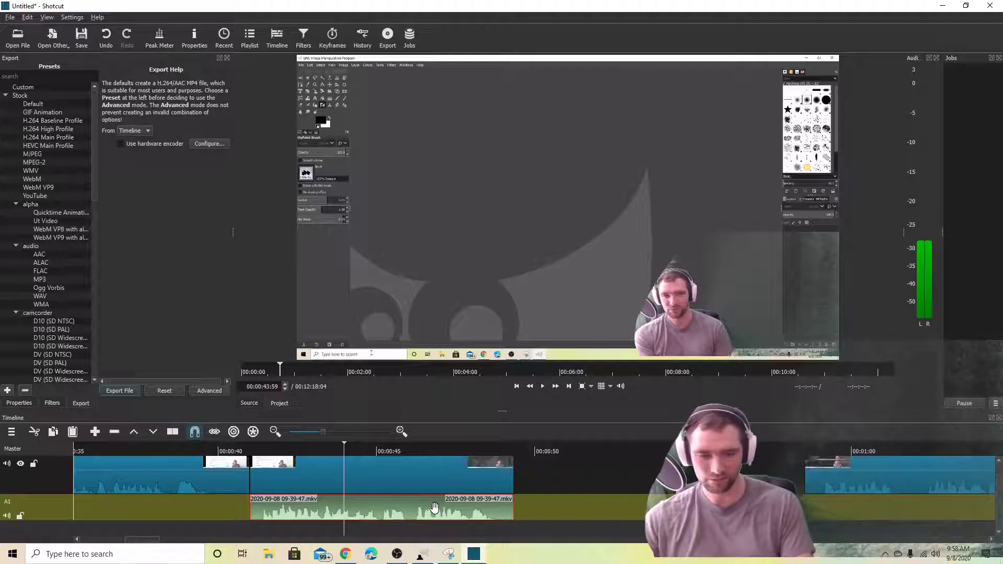
{"action": "key", "text": "Delete"}
{"action": "scroll", "coordinate": [525, 511], "scroll_direction": "left", "scroll_amount": 1}
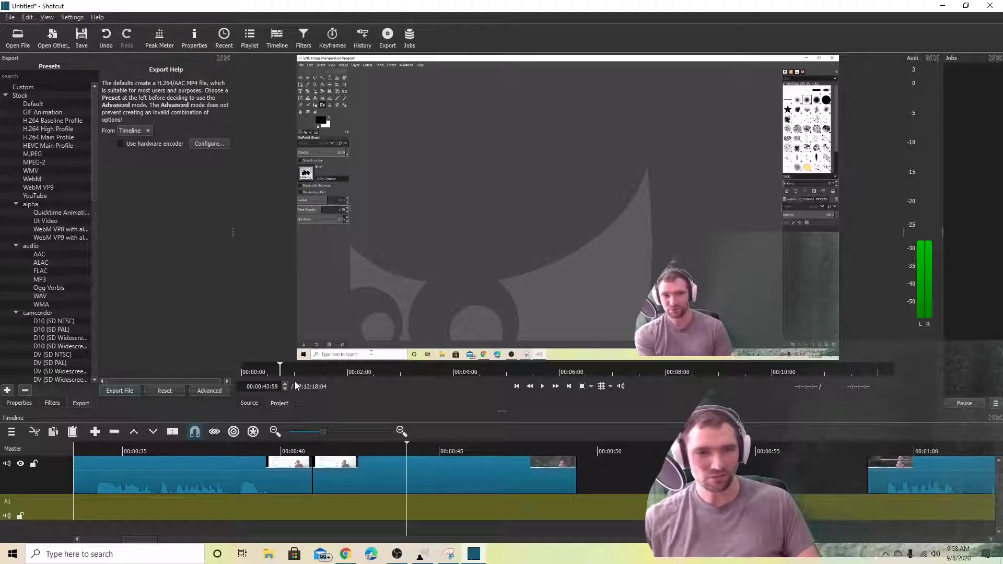
- Split the opening 09-39-47 clip on V1 at 00:00:08:01 and place the playhead at 00:00:05:35 in the first segment
{"action": "left_click", "coordinate": [263, 371]}
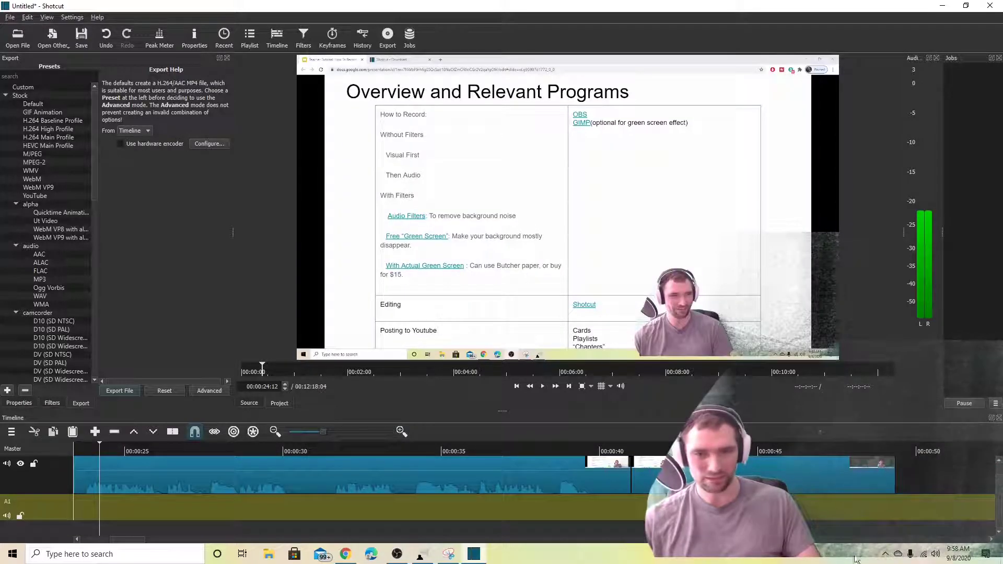
{"action": "left_click_drag", "start_coordinate": [139, 540], "coordinate": [87, 538]}
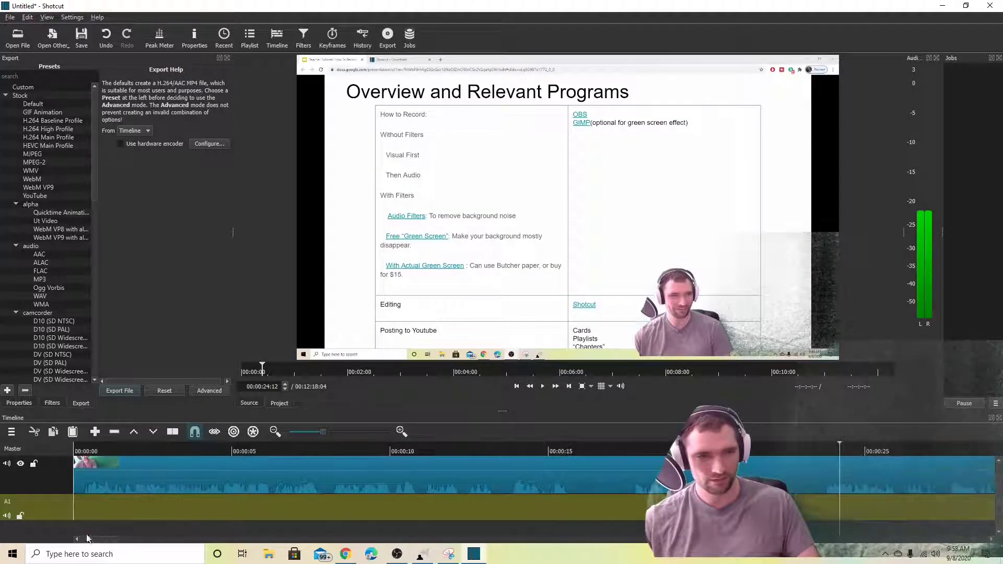
{"action": "left_click", "coordinate": [327, 448]}
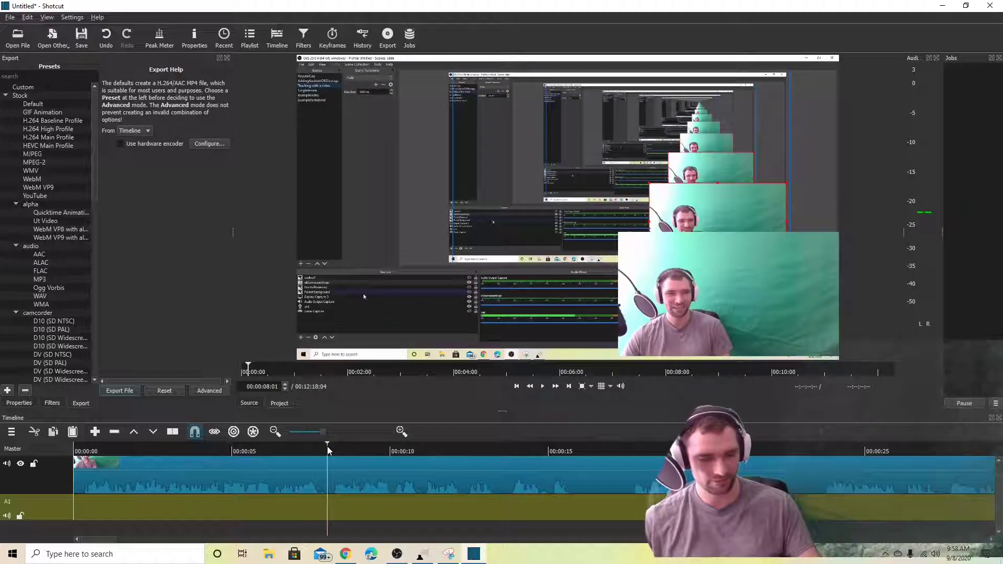
{"action": "key", "text": "s"}
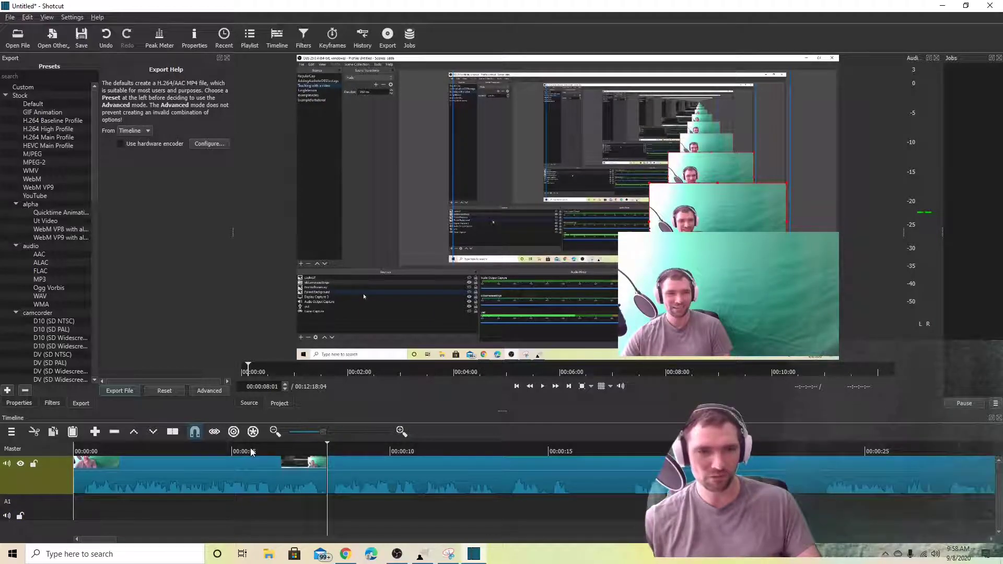
{"action": "left_click", "coordinate": [251, 451]}
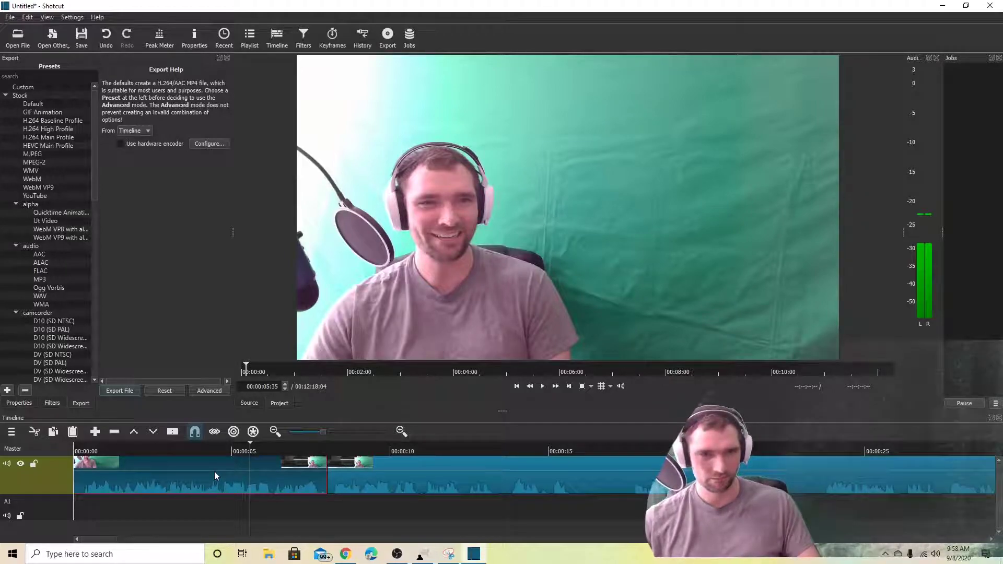
- Save the project as "example" in the Documents folder
{"action": "key", "text": "ctrl+s"}
{"action": "type", "text": "ex"}
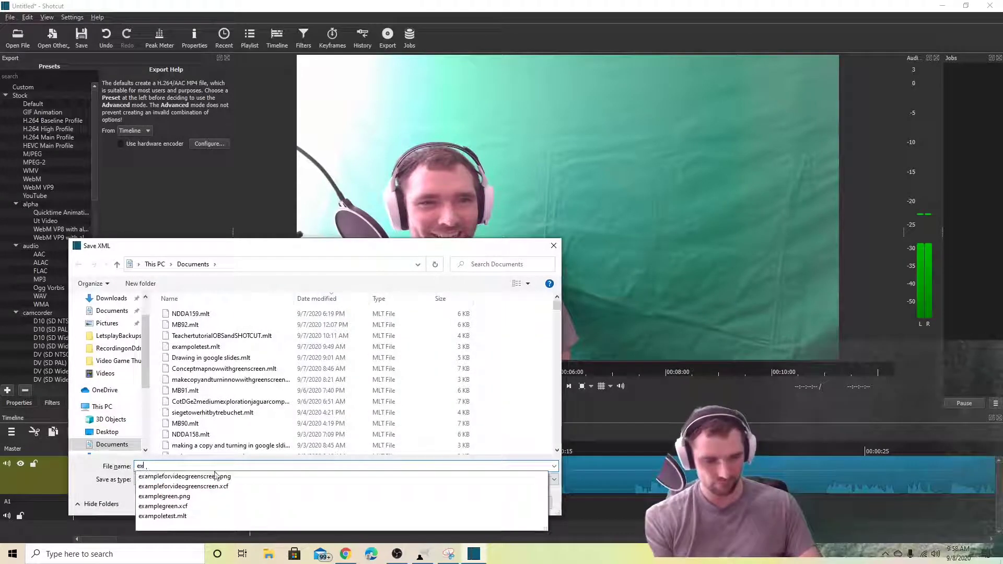
{"action": "type", "text": "ample"}
{"action": "key", "text": "Return"}
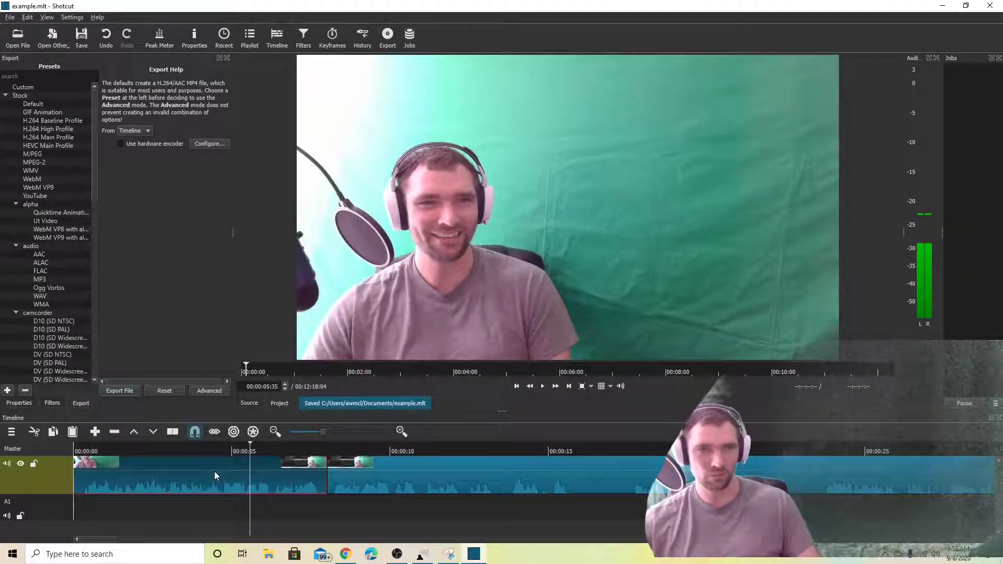
- Add a Text: Simple filter to the opening 09-39-47 segment and set its text to "words for something"
{"action": "left_click", "coordinate": [303, 39]}
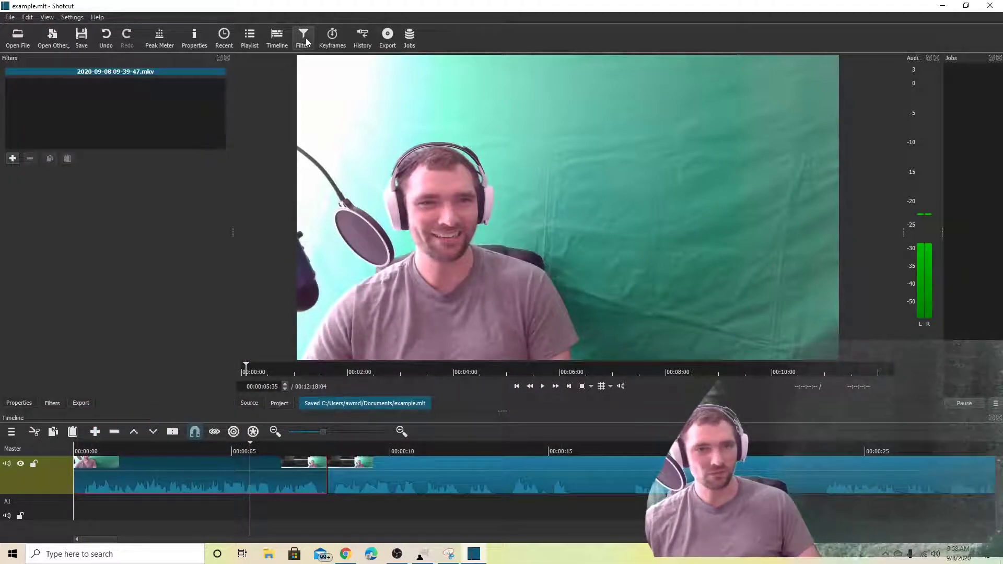
{"action": "left_click", "coordinate": [13, 158]}
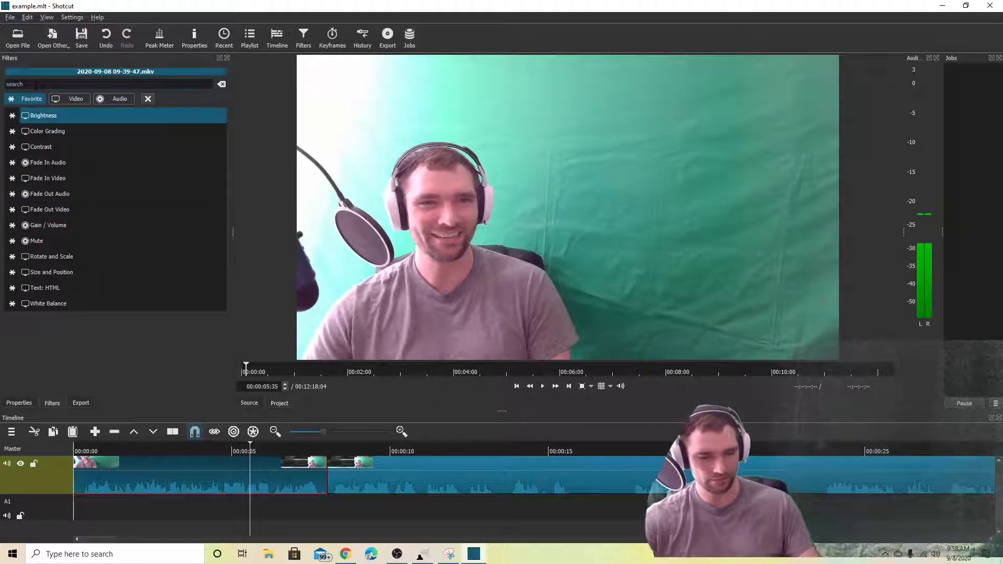
{"action": "type", "text": "text"}
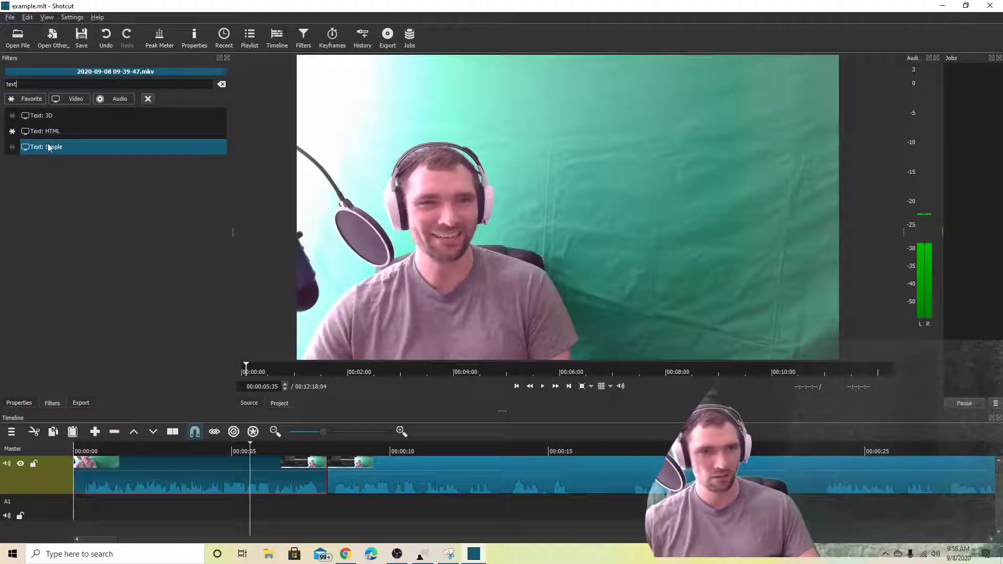
{"action": "left_click", "coordinate": [48, 144]}
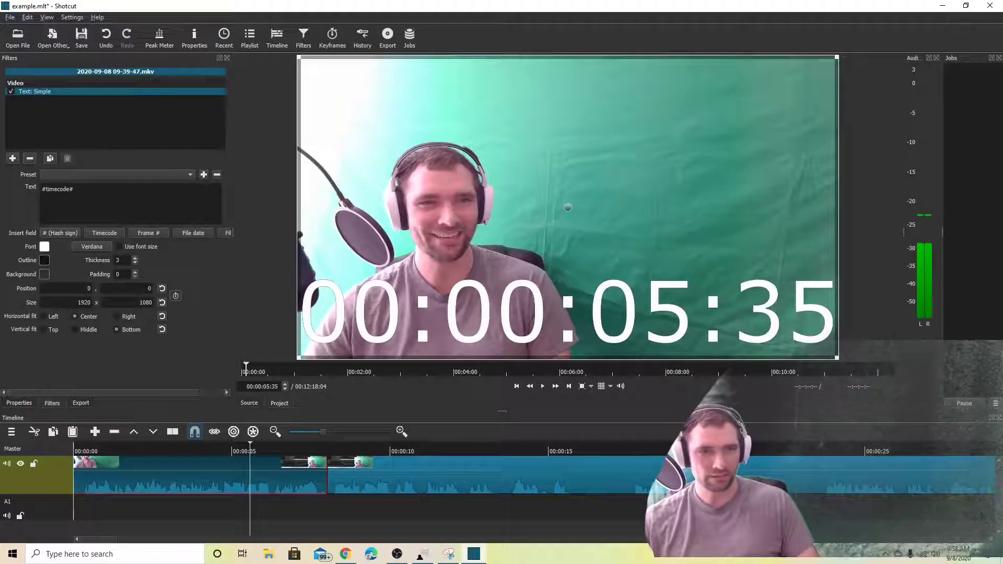
{"action": "key", "text": "ctrl+a"}
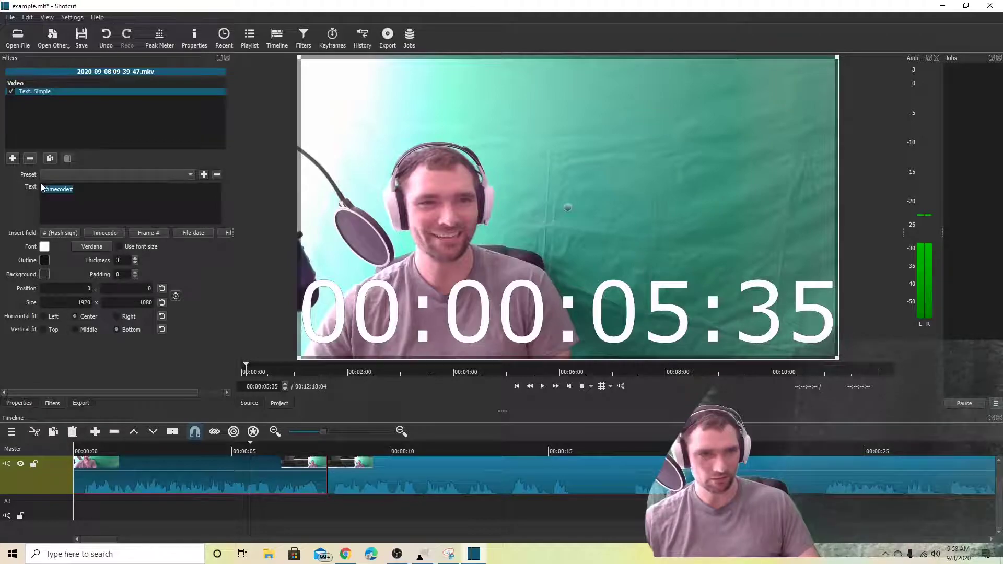
{"action": "type", "text": "words"}
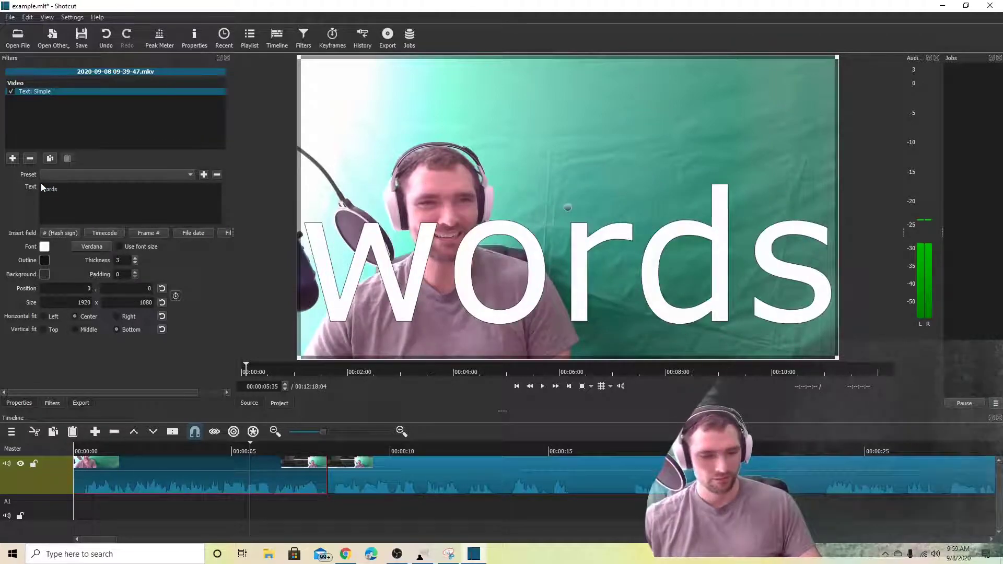
{"action": "type", "text": " for"}
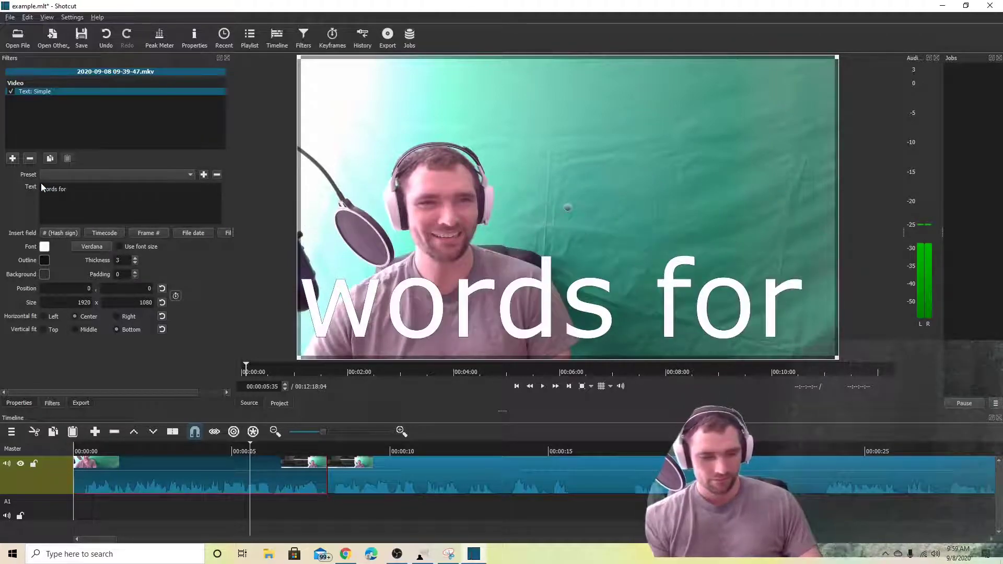
{"action": "type", "text": " something"}
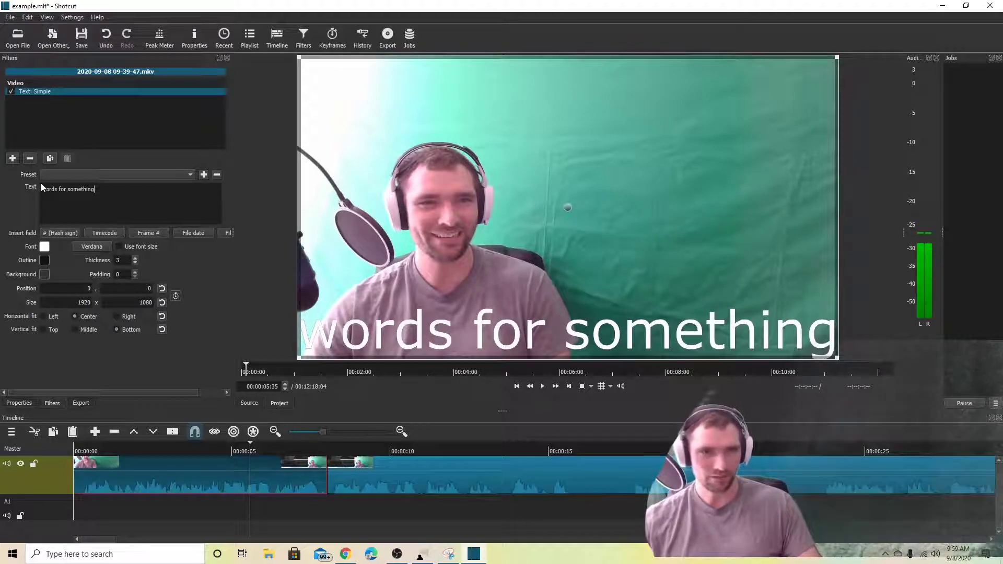
- Apply the Lower Third preset to the text filter and preview it near the clip's start
{"action": "left_click", "coordinate": [86, 174]}
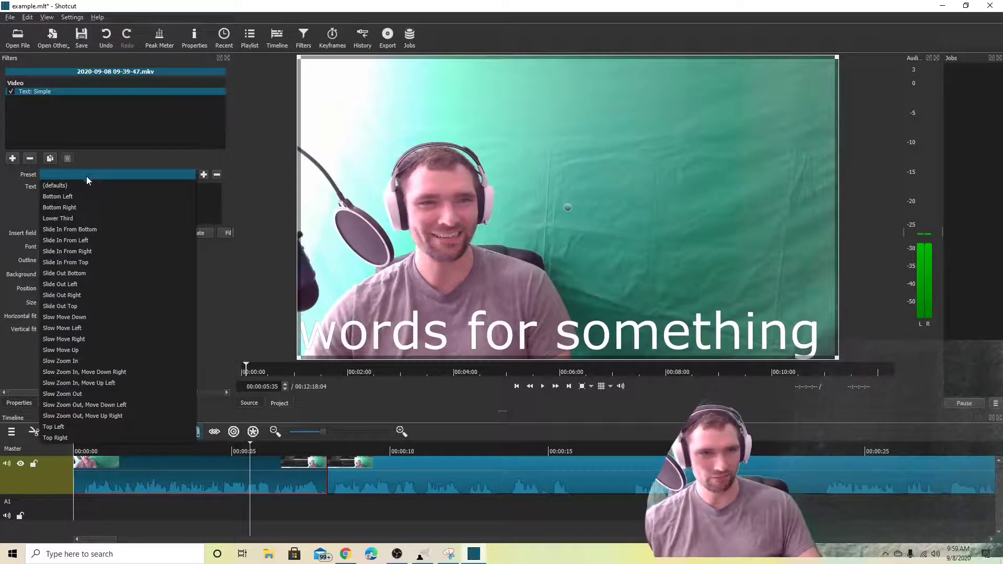
{"action": "left_click", "coordinate": [77, 218]}
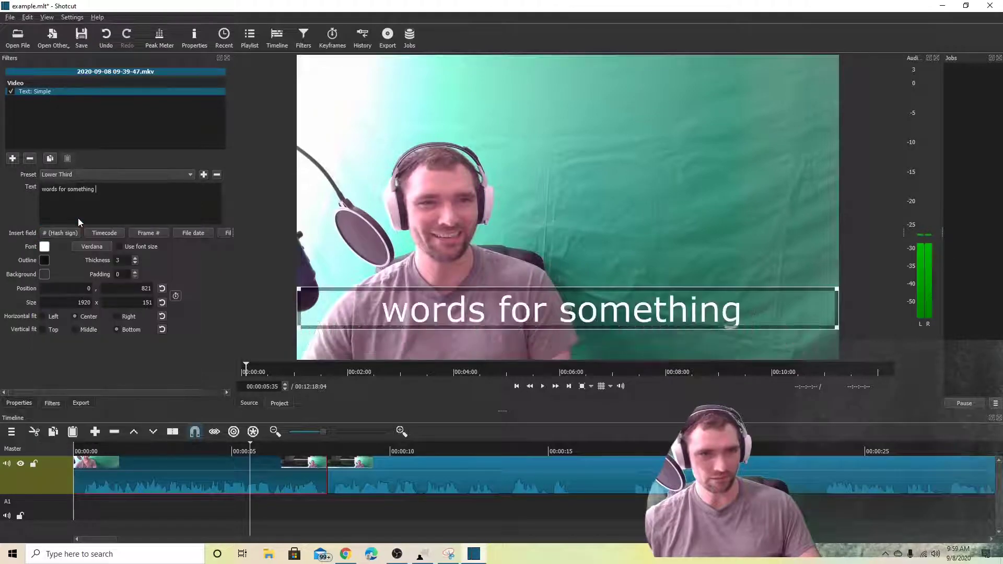
{"action": "left_click", "coordinate": [126, 450]}
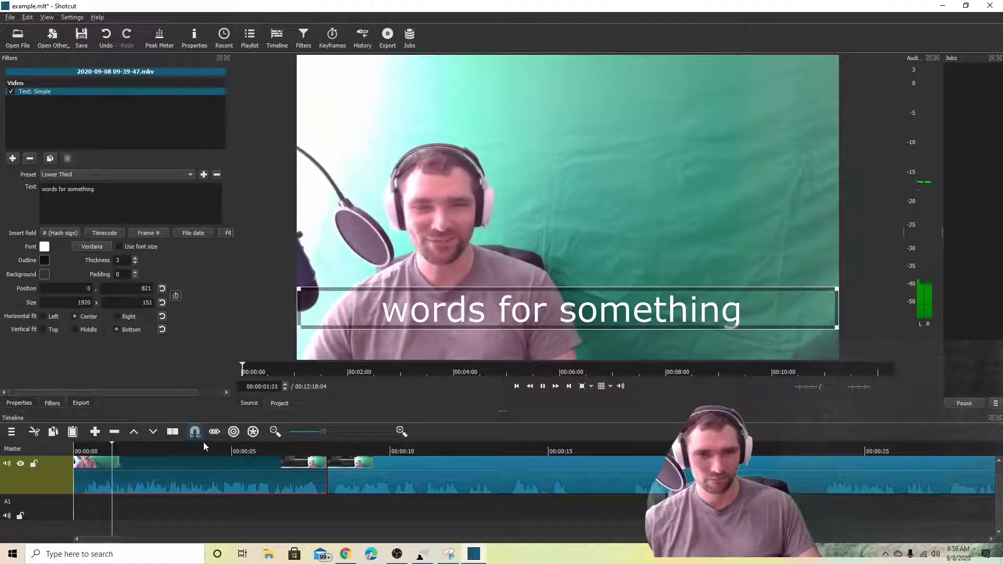
- Try the Slow Move Down preset on the text during playback, pause, and remove the text filter
{"action": "left_click", "coordinate": [101, 173]}
{"action": "left_click", "coordinate": [89, 273]}
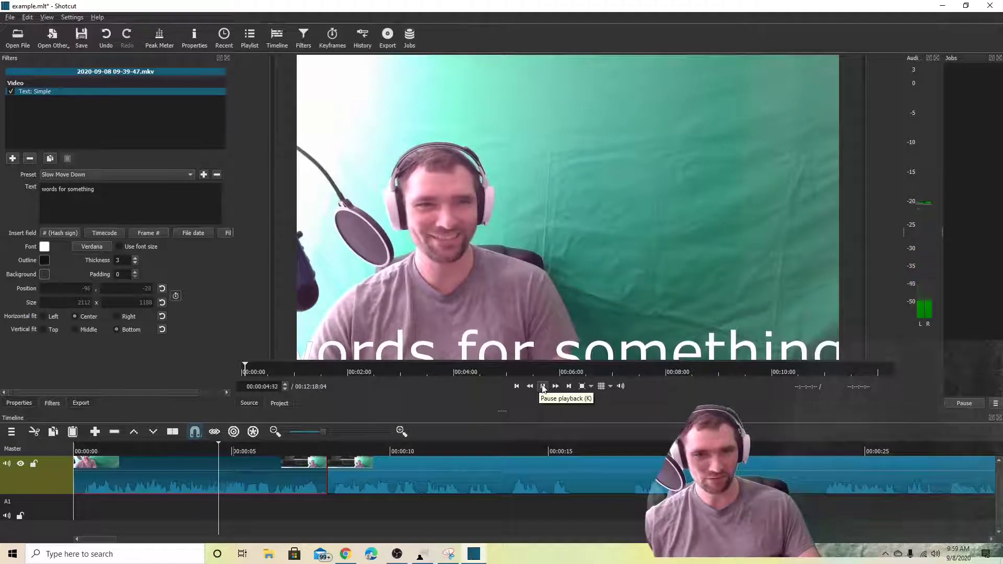
{"action": "left_click", "coordinate": [543, 387]}
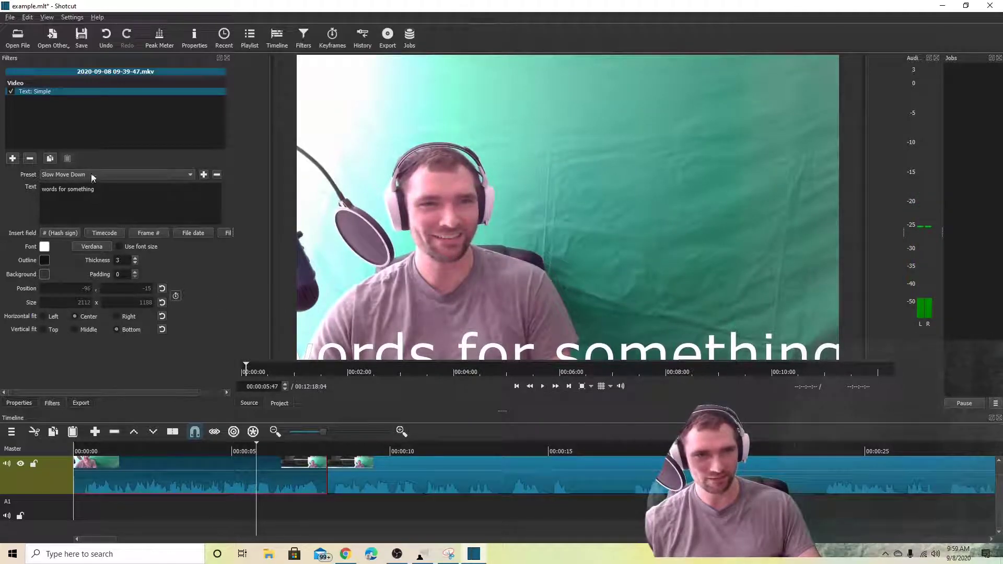
{"action": "left_click", "coordinate": [29, 158]}
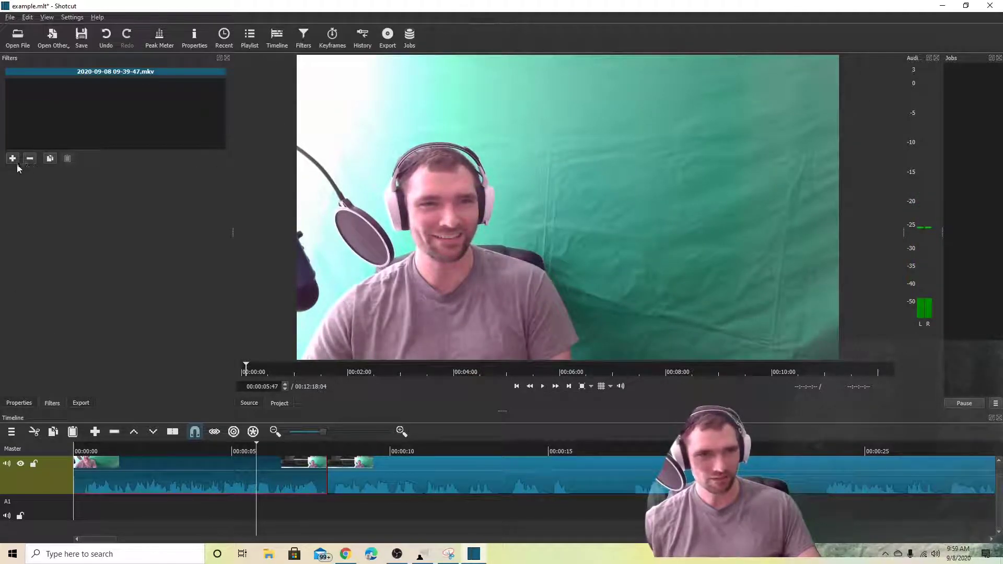
- Browse the list of video filters available for the opening segment
{"action": "left_click", "coordinate": [13, 158]}
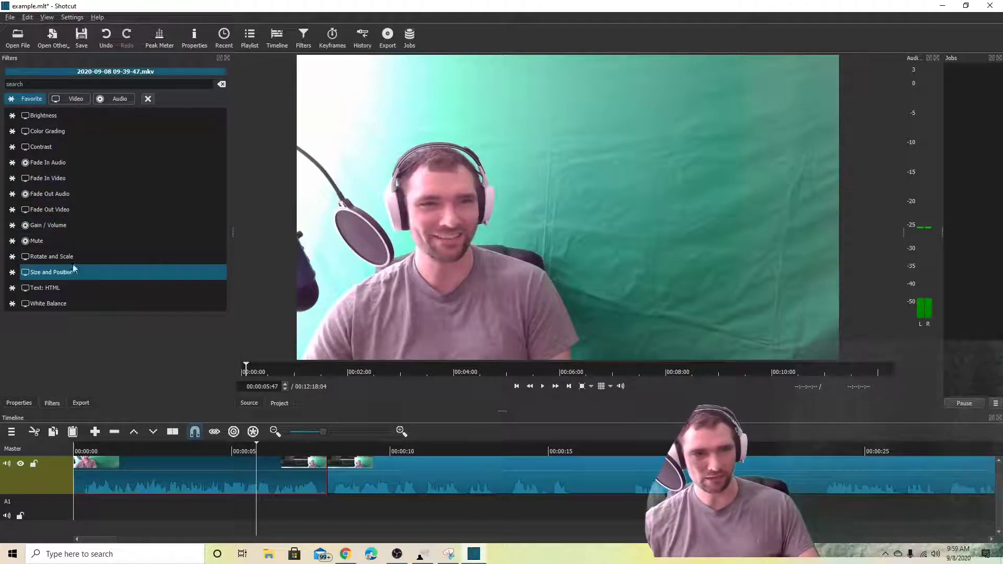
{"action": "left_click", "coordinate": [78, 99]}
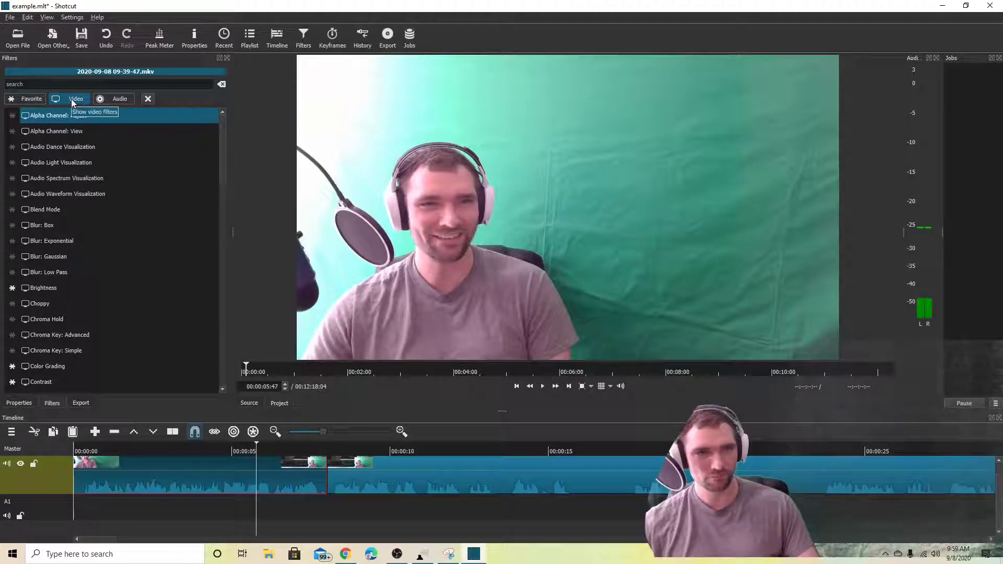
{"action": "left_click_drag", "start_coordinate": [221, 149], "coordinate": [231, 115]}
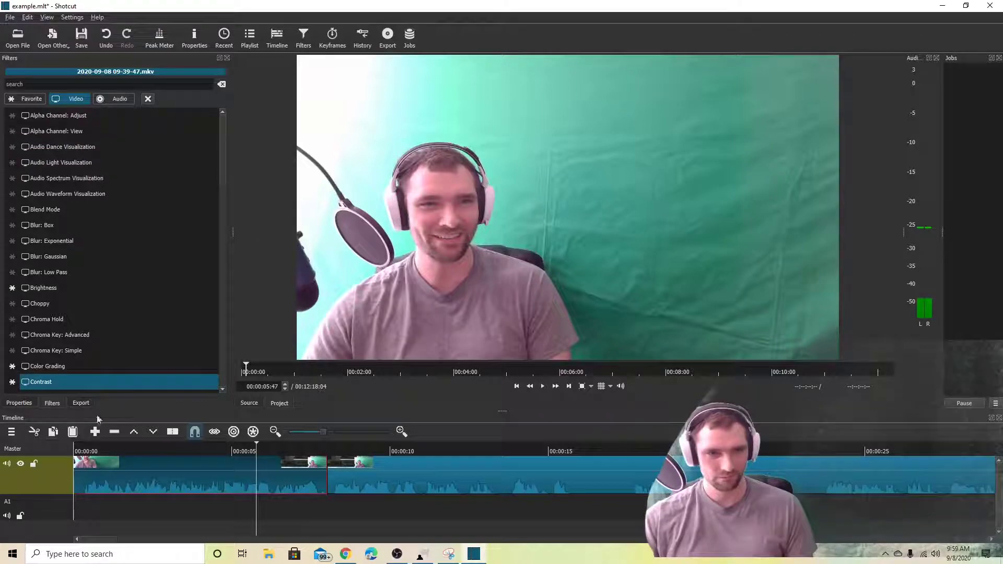
- Start exporting the timeline as an mp4 named "example" to the Videos folder, and stop the export job
{"action": "left_click", "coordinate": [81, 403]}
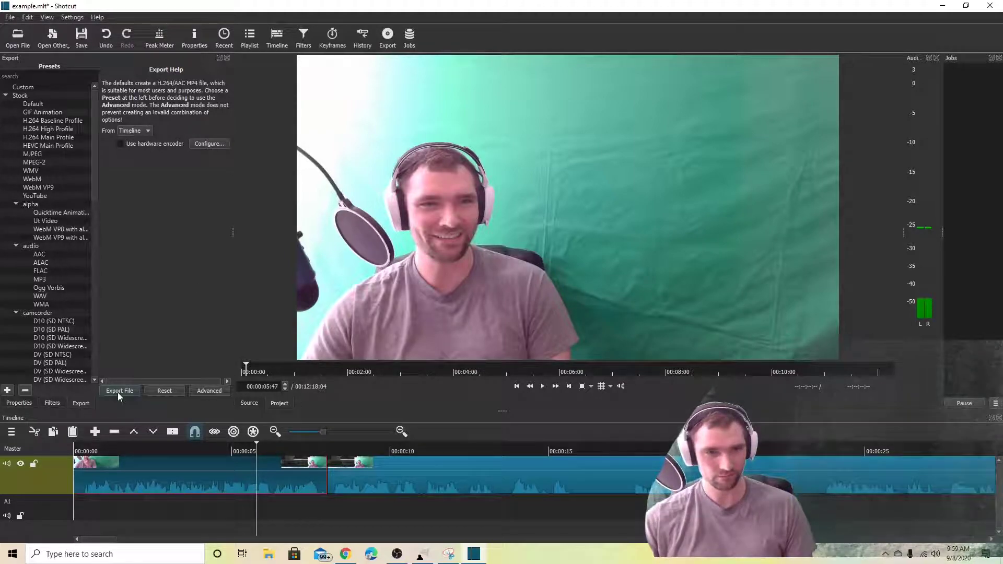
{"action": "left_click", "coordinate": [207, 392]}
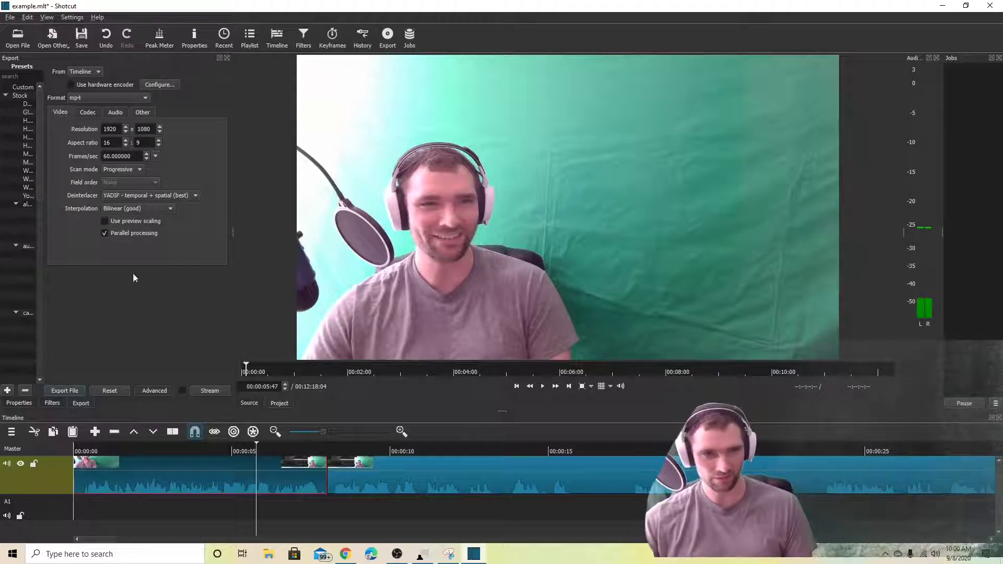
{"action": "left_click", "coordinate": [58, 391]}
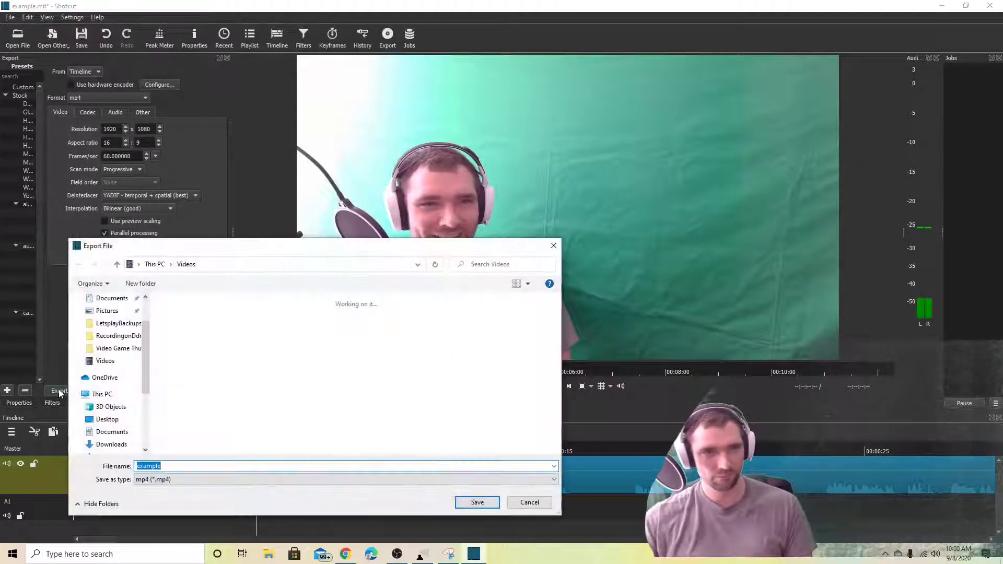
{"action": "left_click", "coordinate": [477, 502]}
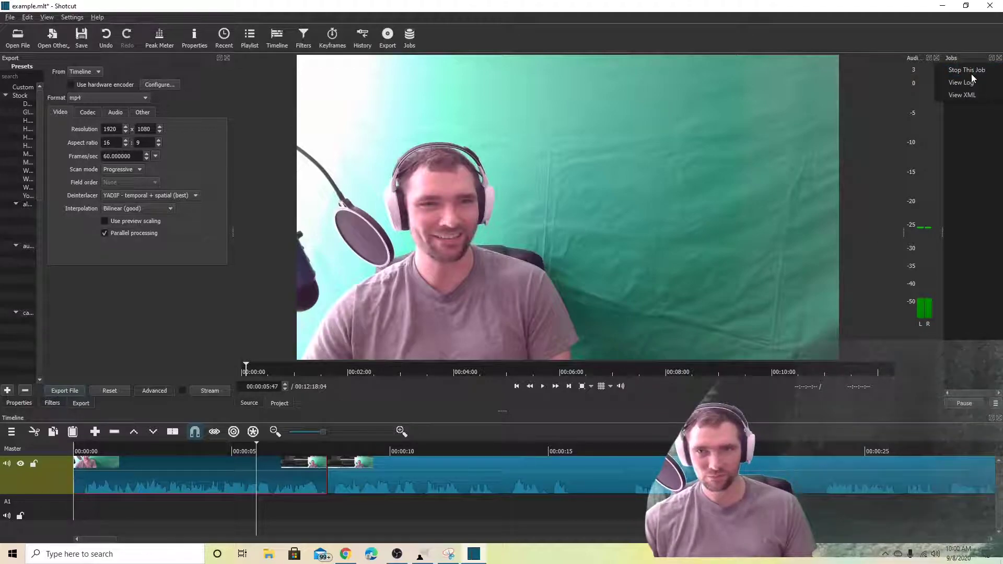
{"action": "right_click", "coordinate": [971, 74]}
{"action": "key", "text": "Escape"}
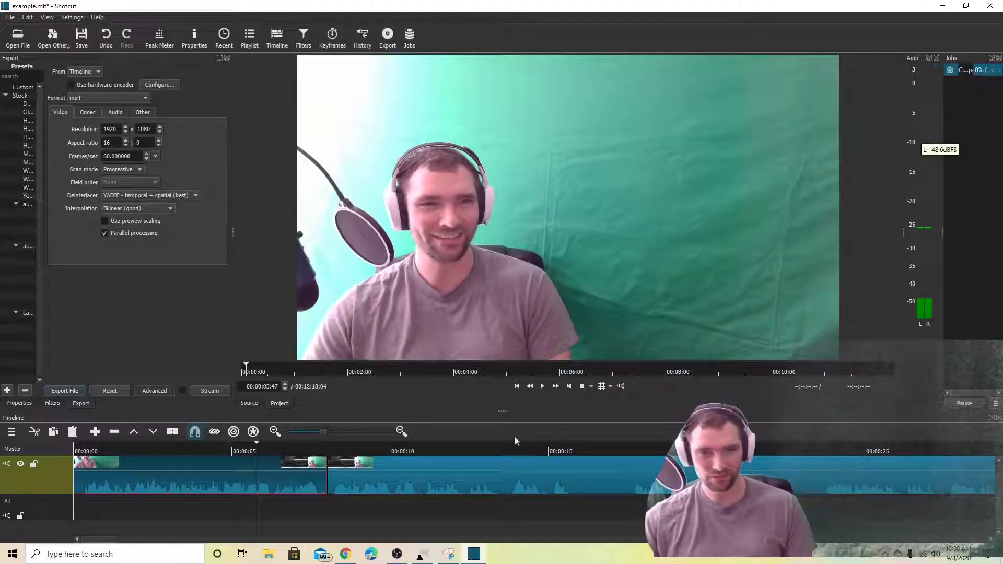
- Ripple-delete the two 09-39-47 segments after 00:00:08:01 and the gap before the 09-28-20 clip on V1
{"action": "right_click", "coordinate": [443, 477]}
{"action": "left_click", "coordinate": [462, 481]}
{"action": "right_click", "coordinate": [498, 480]}
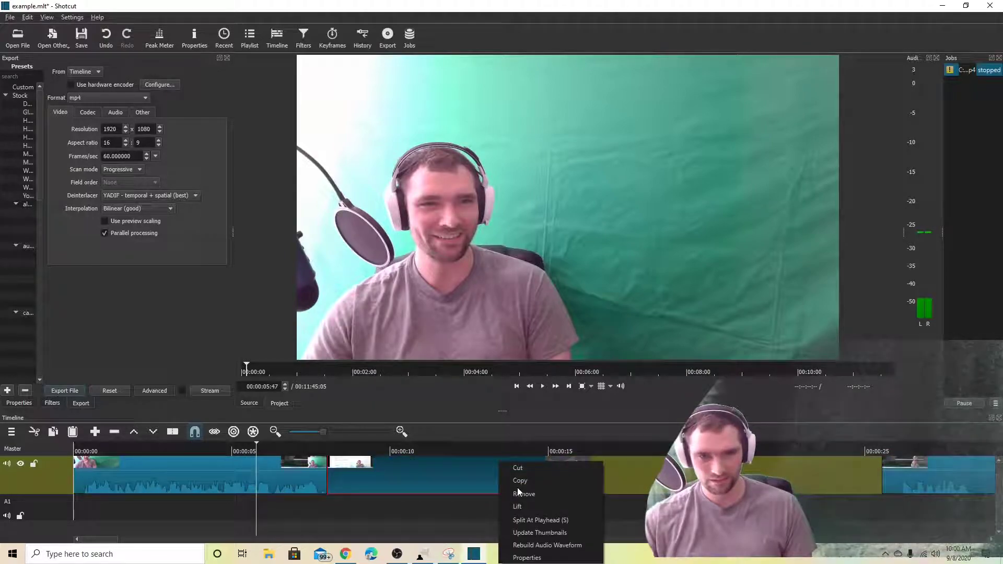
{"action": "left_click", "coordinate": [517, 483]}
{"action": "right_click", "coordinate": [448, 477]}
{"action": "left_click", "coordinate": [479, 484]}
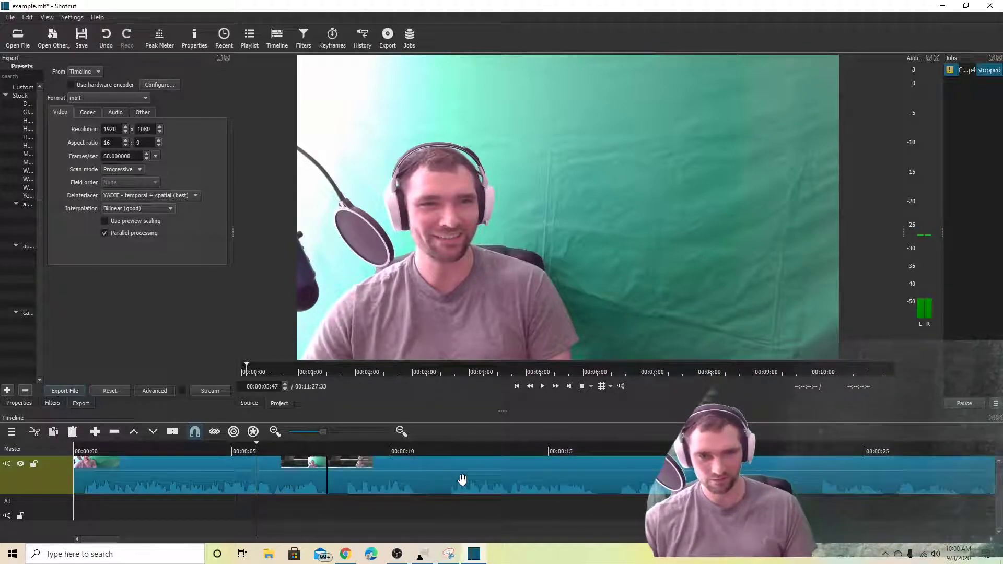
- Remove the last clip after 00:00:08:01 on V1 and save the project
{"action": "right_click", "coordinate": [462, 480]}
{"action": "left_click", "coordinate": [489, 482]}
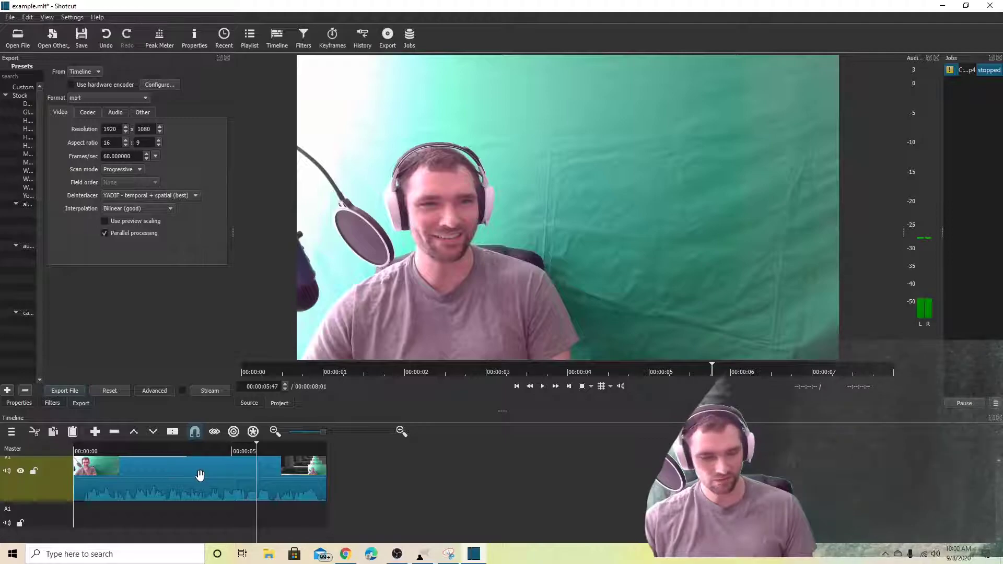
{"action": "key", "text": "ctrl+s"}
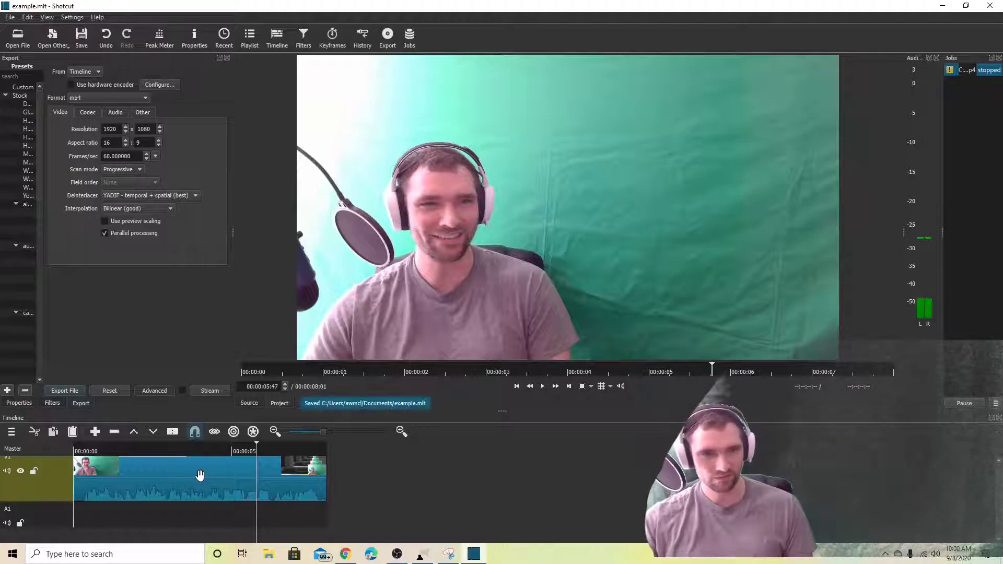
- Export the timeline as the mp4 file "example" in the Videos folder, replacing the existing file
{"action": "left_click", "coordinate": [71, 391]}
{"action": "left_click", "coordinate": [478, 502]}
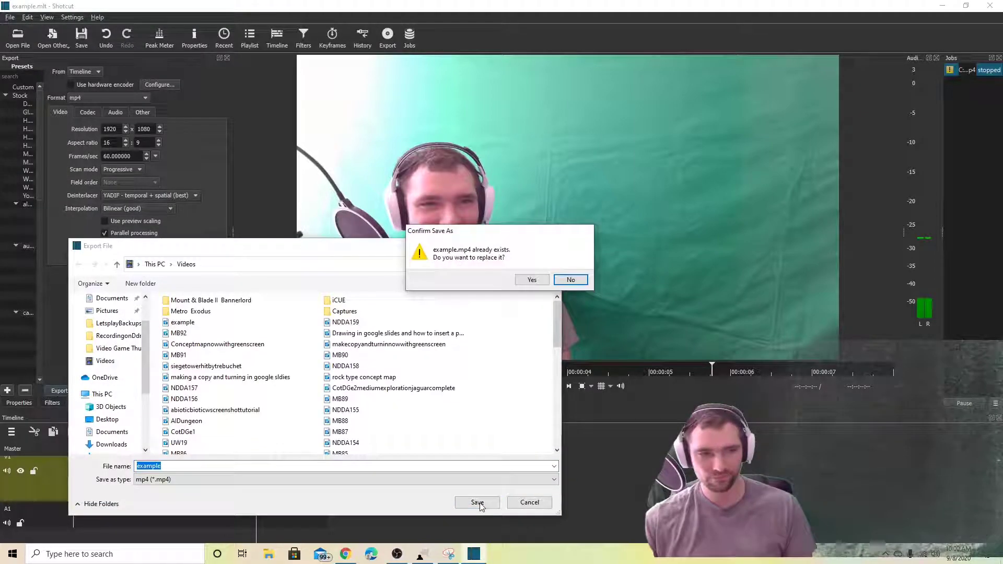
{"action": "left_click", "coordinate": [531, 281]}
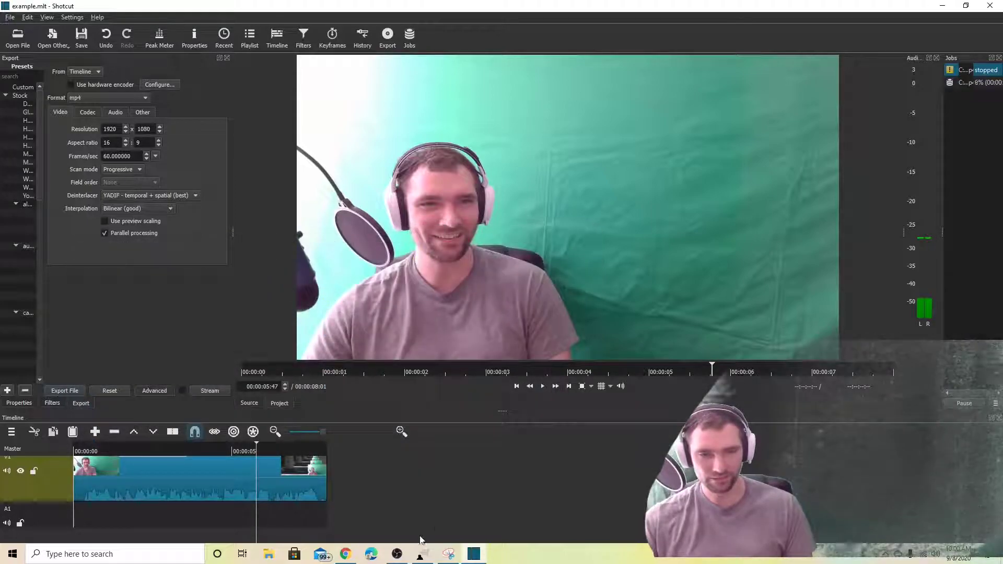
- Switch to YouTube in Chrome, upload the example video from the Videos folder, and check the export job in Shotcut
{"action": "left_click", "coordinate": [346, 555]}
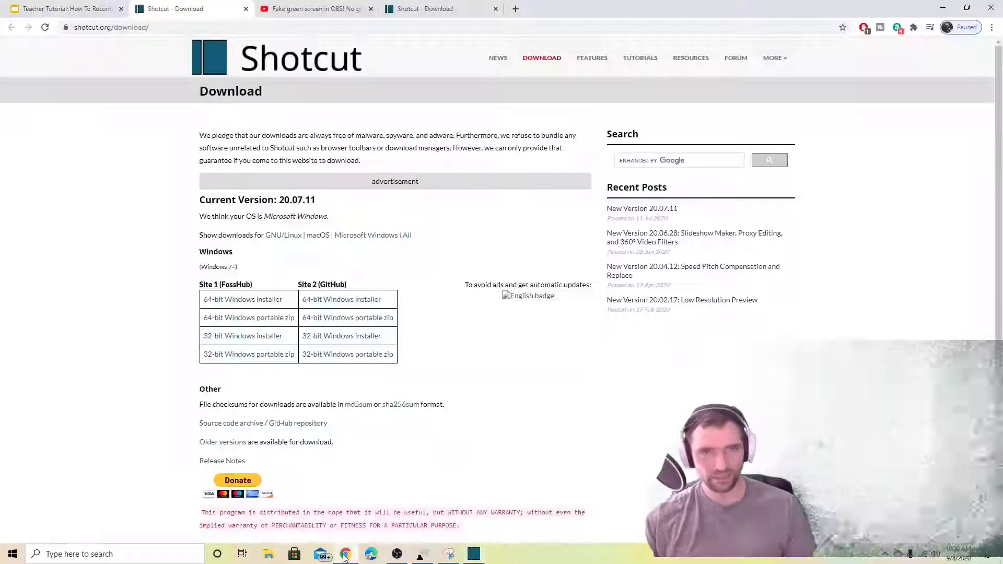
{"action": "left_click", "coordinate": [324, 11]}
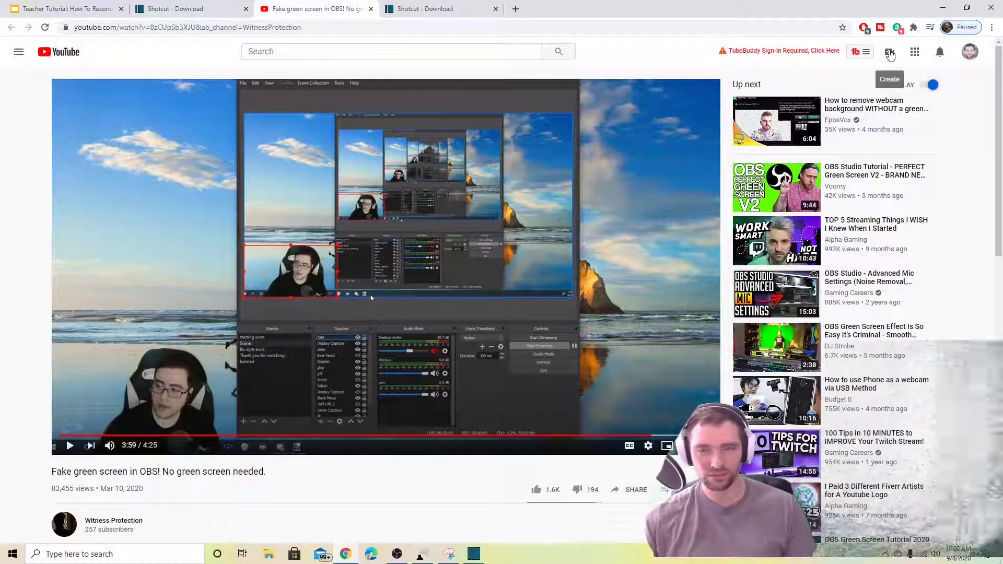
{"action": "left_click", "coordinate": [890, 52]}
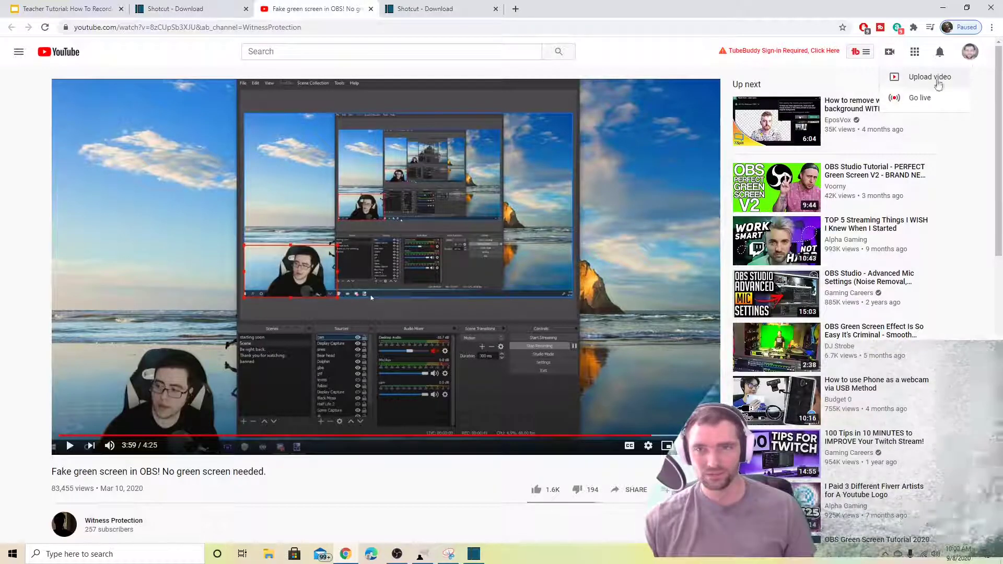
{"action": "left_click", "coordinate": [917, 79]}
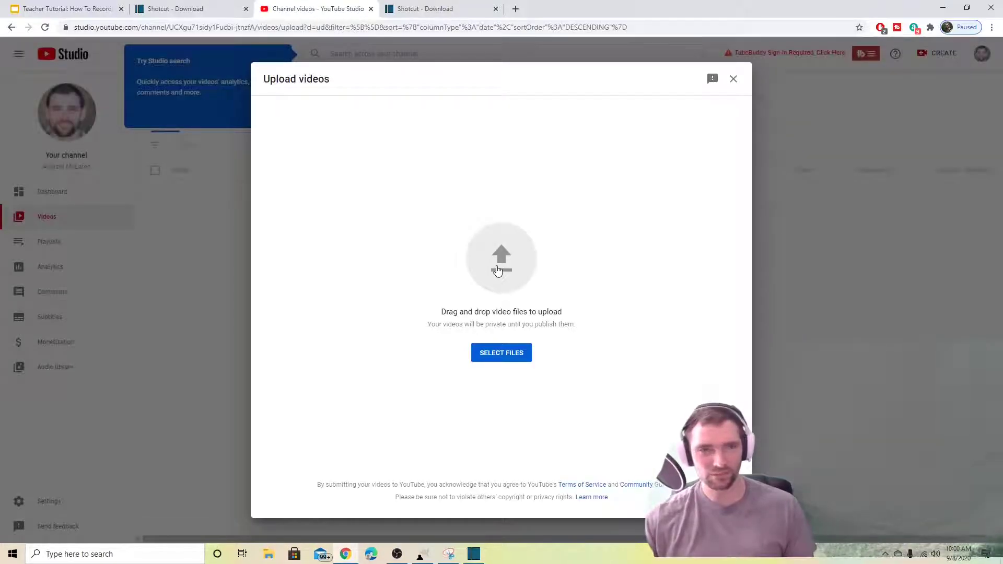
{"action": "left_click", "coordinate": [497, 270]}
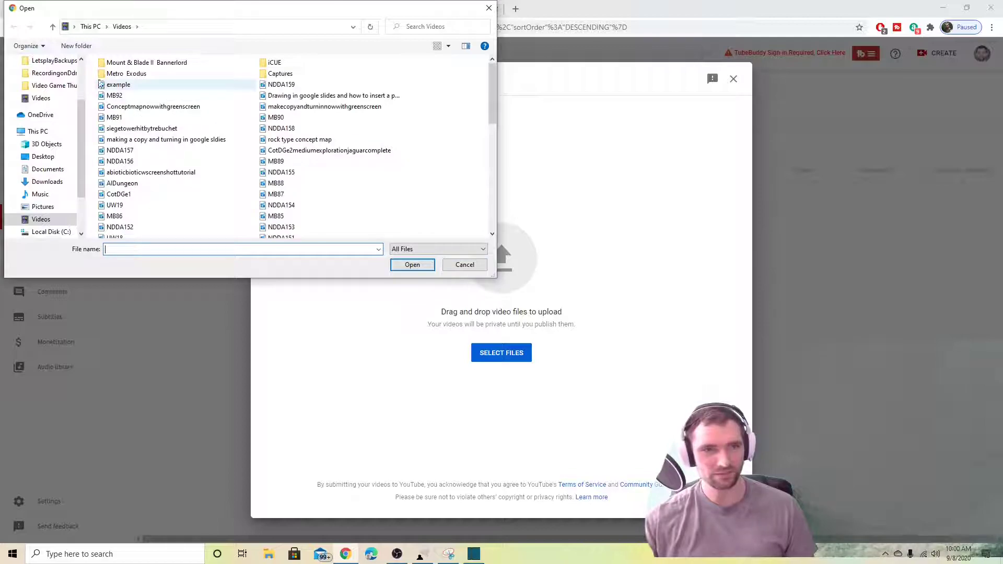
{"action": "double_click", "coordinate": [126, 85]}
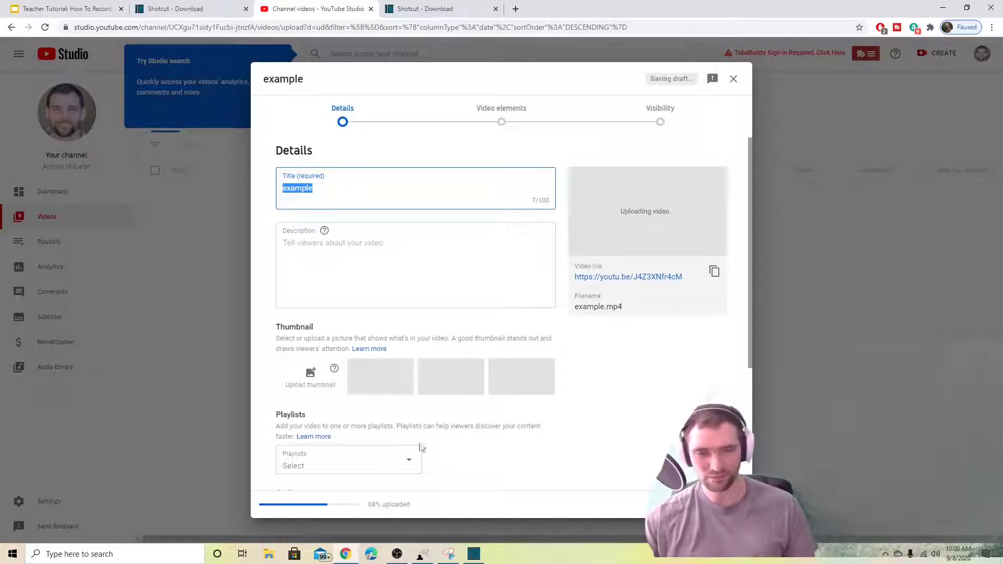
{"action": "left_click", "coordinate": [472, 554]}
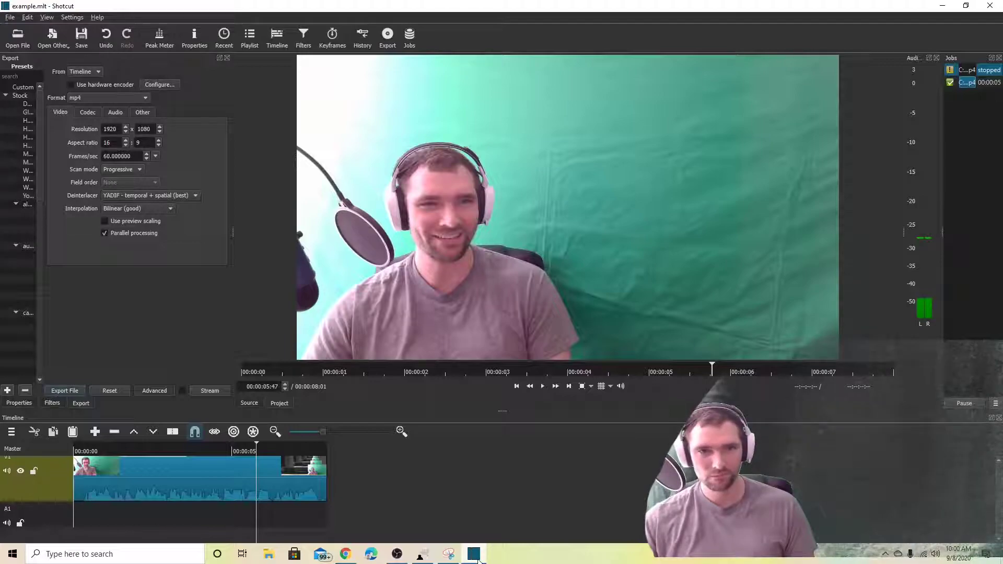
{"action": "left_click", "coordinate": [473, 554]}
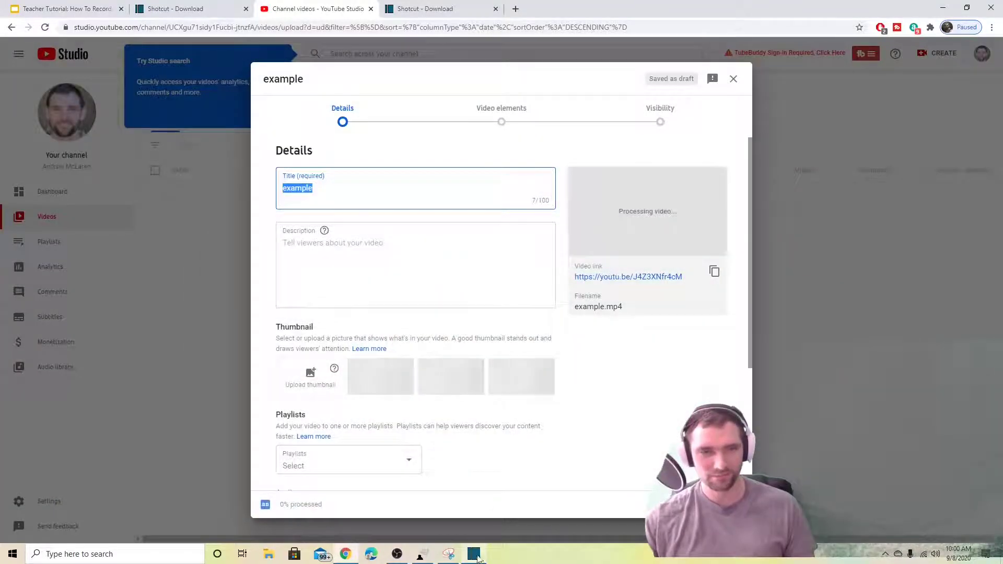
- Fill in the video description with the chapter lines "0:00 Intro", "0:15 Instructions" and "0:30 Words"
{"action": "left_click", "coordinate": [319, 189]}
{"action": "left_click", "coordinate": [308, 248]}
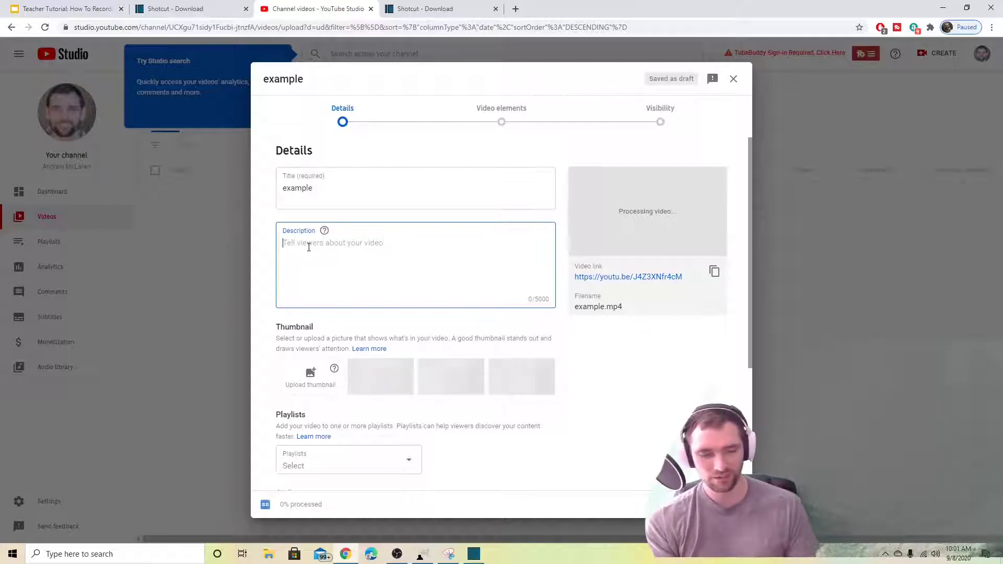
{"action": "type", "text": "0:00"}
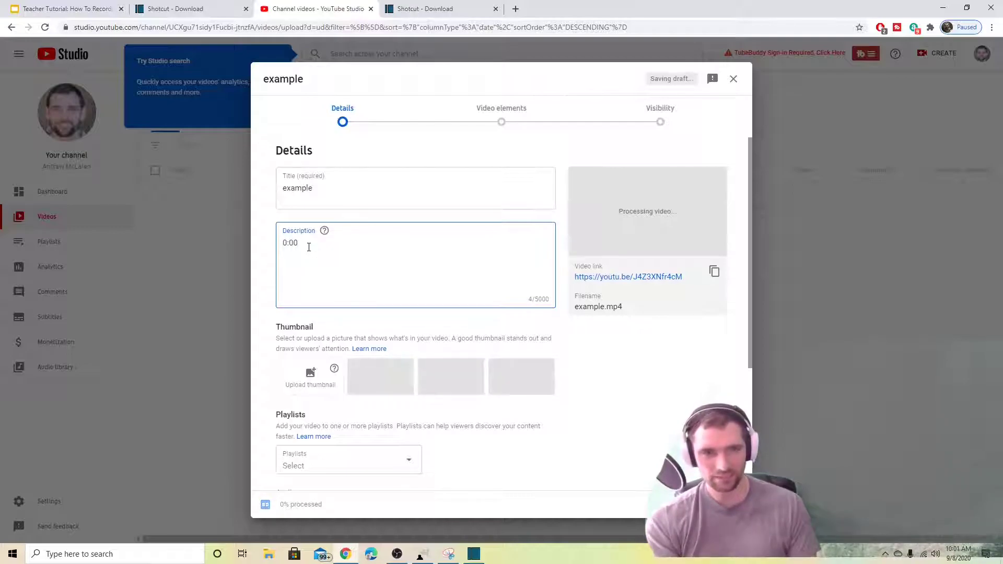
{"action": "type", "text": " Int"}
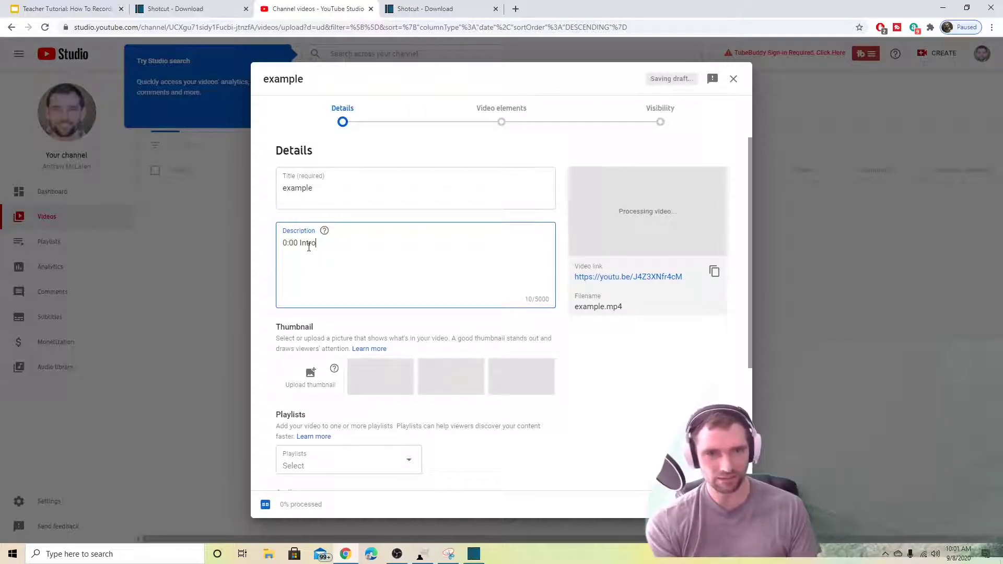
{"action": "type", "text": "ro"}
{"action": "key", "text": "Return"}
{"action": "key", "text": "Return"}
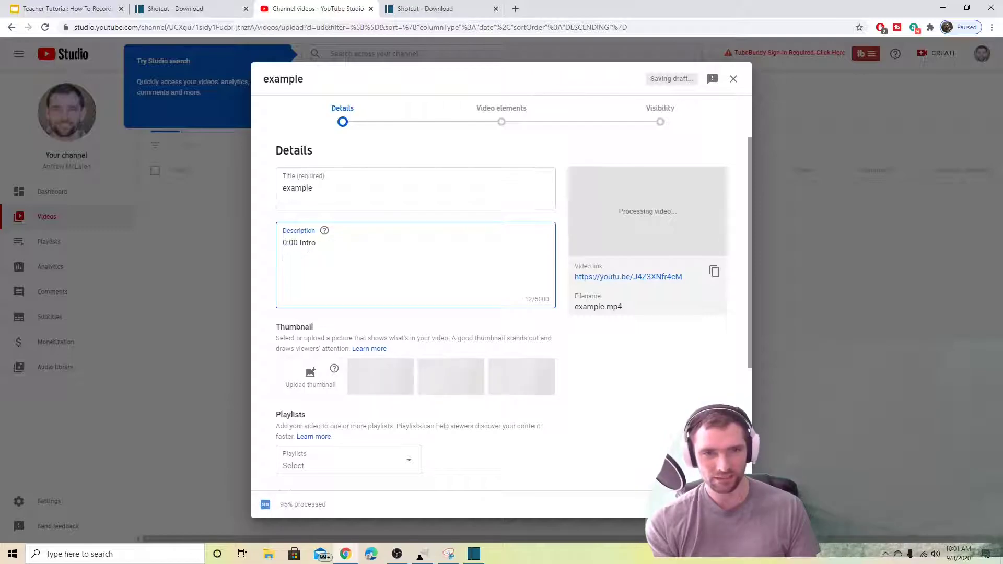
{"action": "type", "text": "0"}
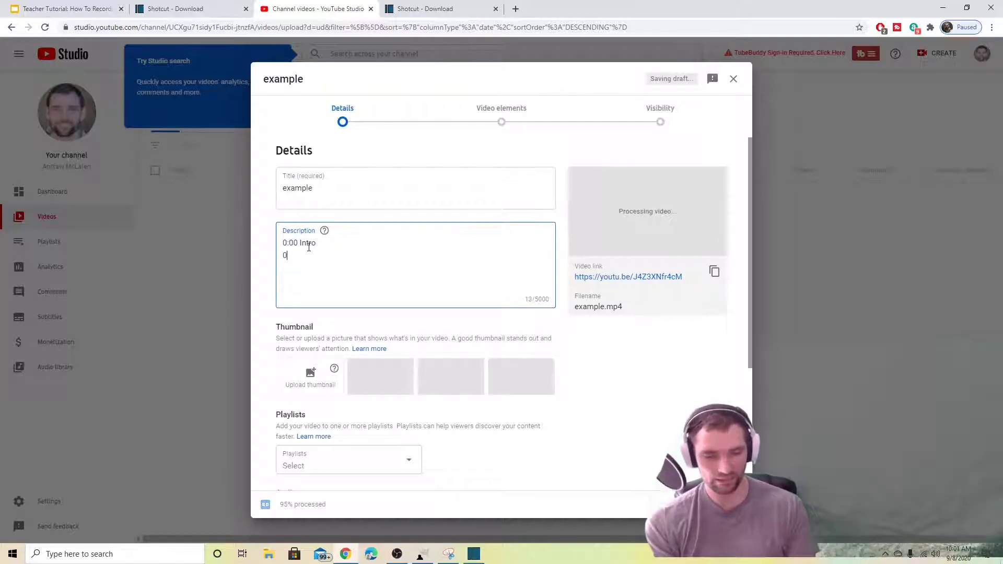
{"action": "type", "text": ":15 "}
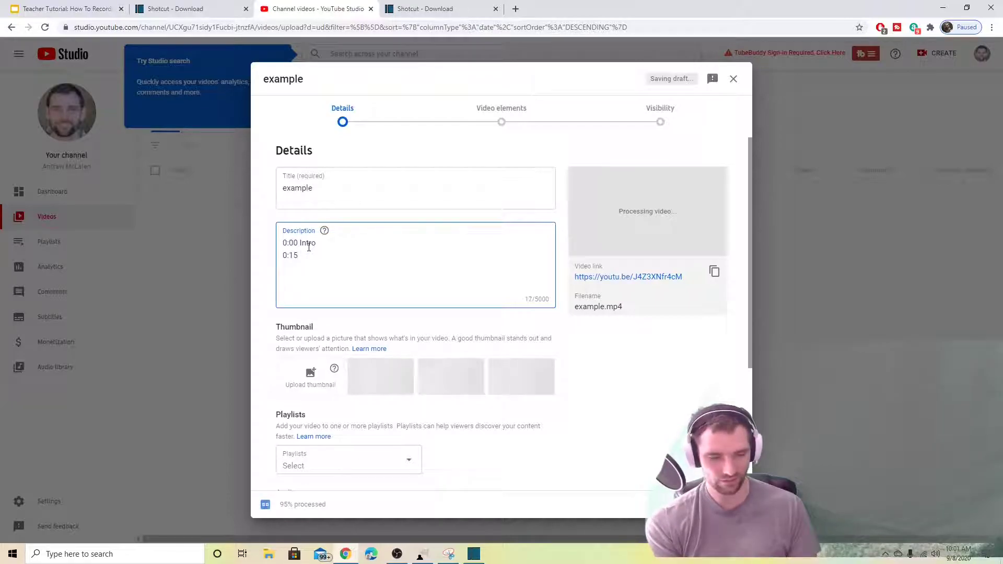
{"action": "type", "text": "Instructions "}
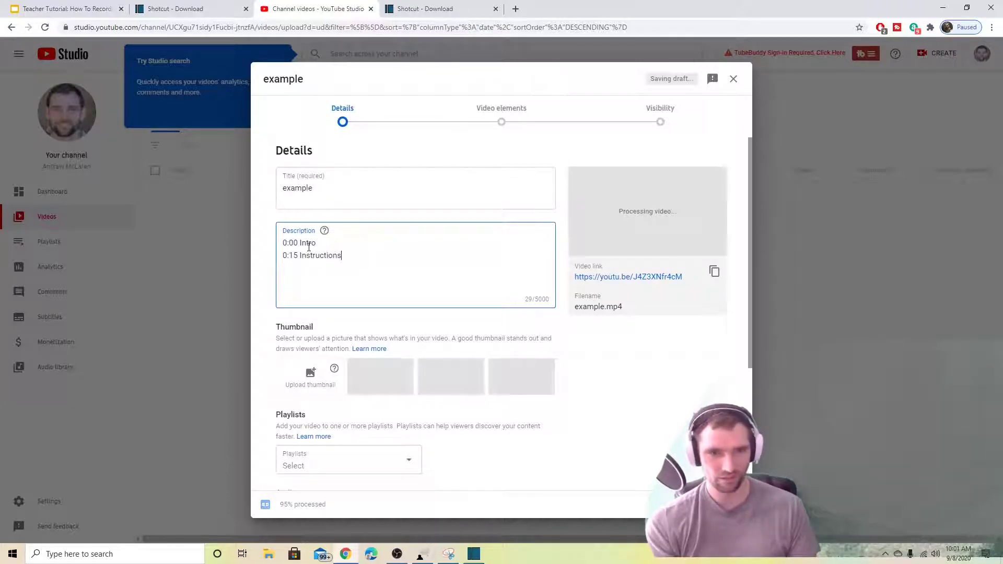
{"action": "type", "text": "0"}
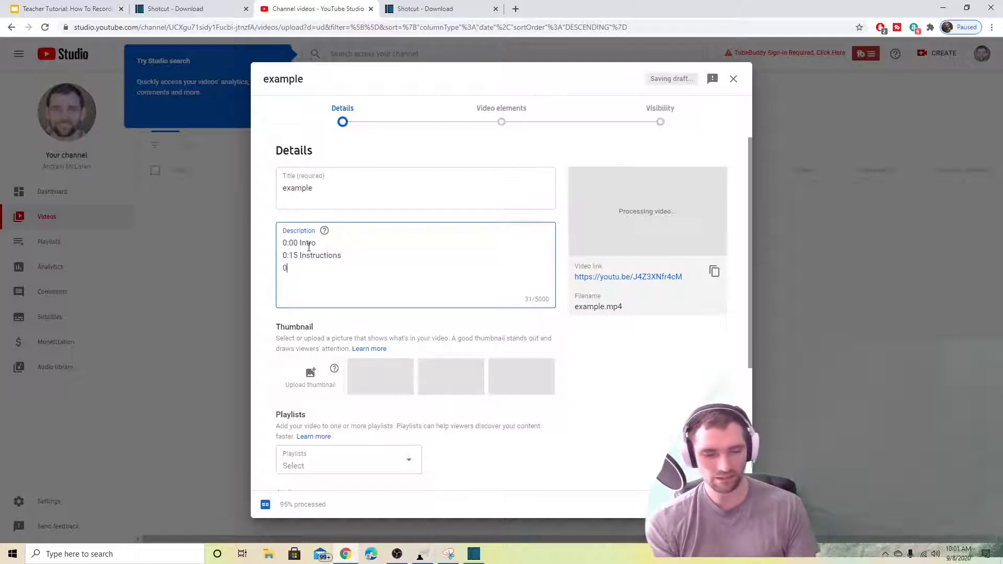
{"action": "type", "text": ":"}
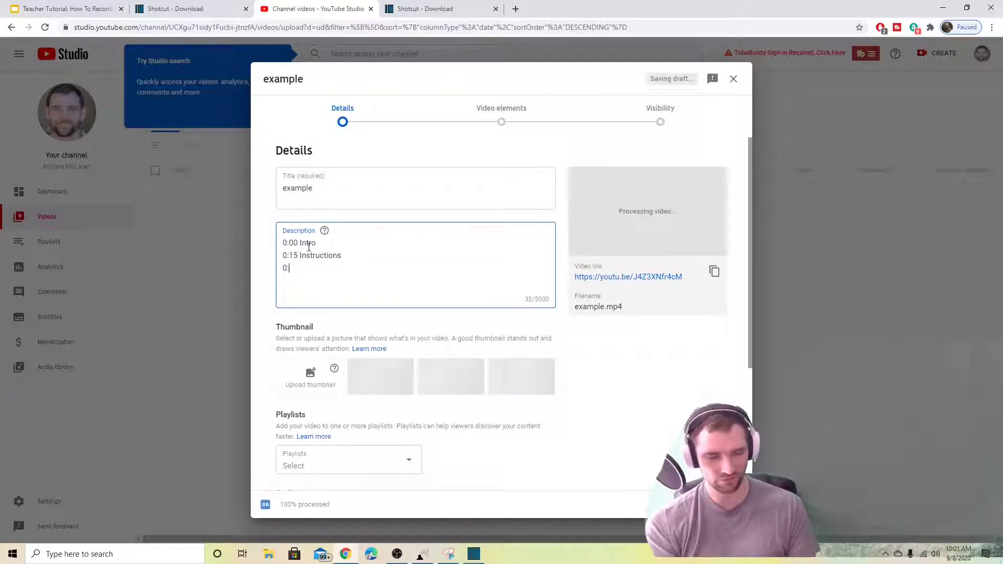
{"action": "type", "text": "30 Words"}
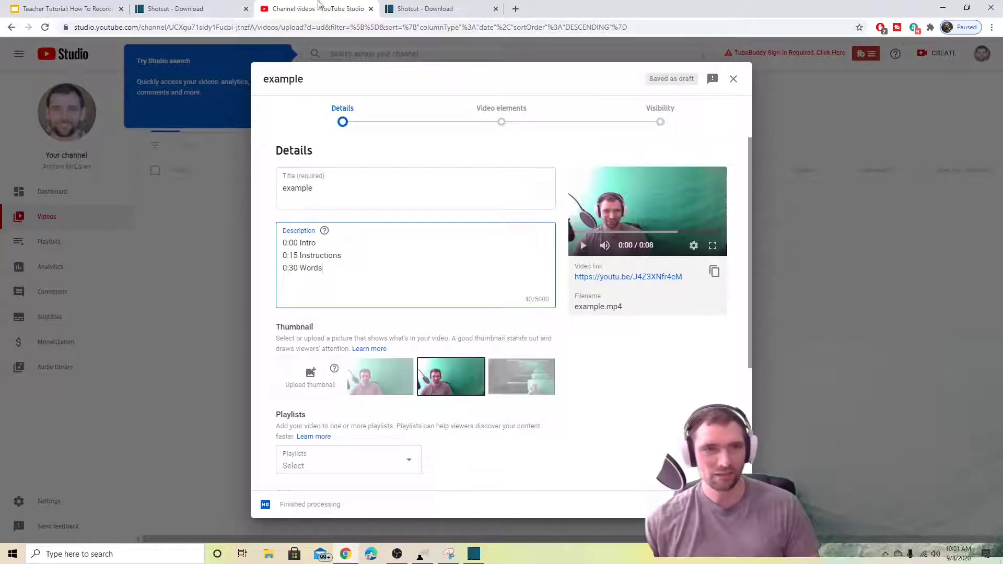
- Mark the uploaded video as made for kids and save it with Private visibility
{"action": "left_click", "coordinate": [63, 8]}
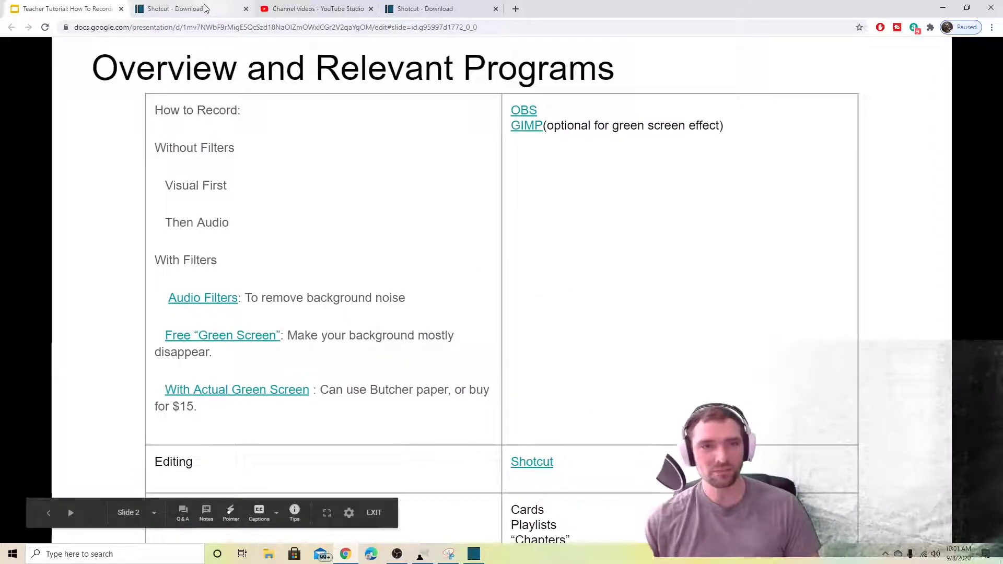
{"action": "left_click", "coordinate": [310, 10]}
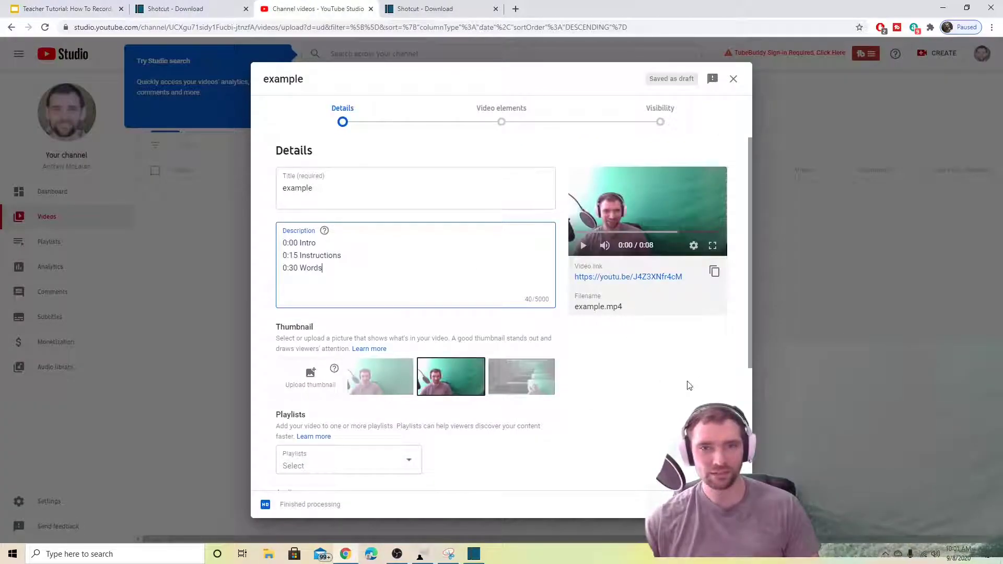
{"action": "scroll", "coordinate": [437, 321], "scroll_direction": "down", "scroll_amount": 4}
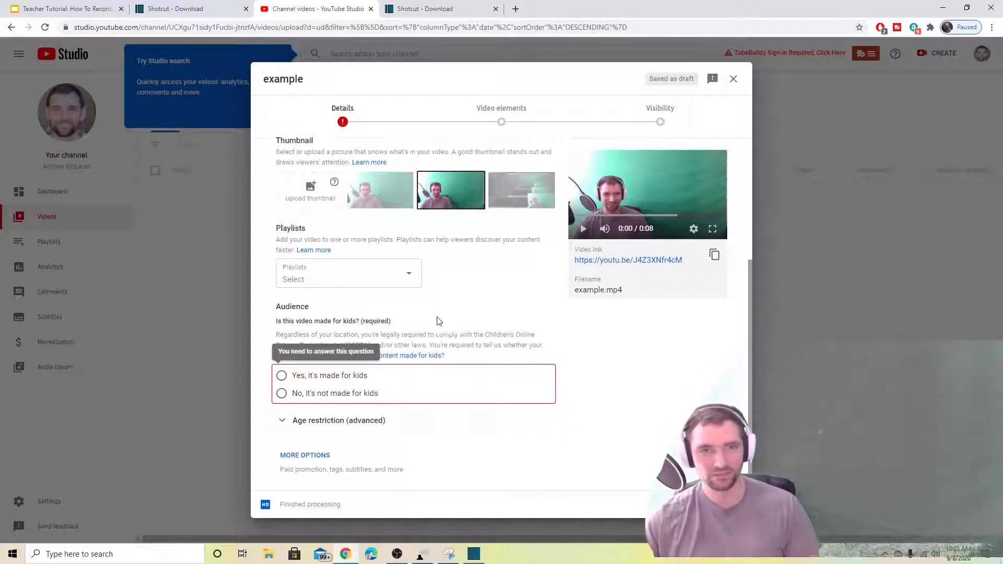
{"action": "left_click", "coordinate": [338, 380]}
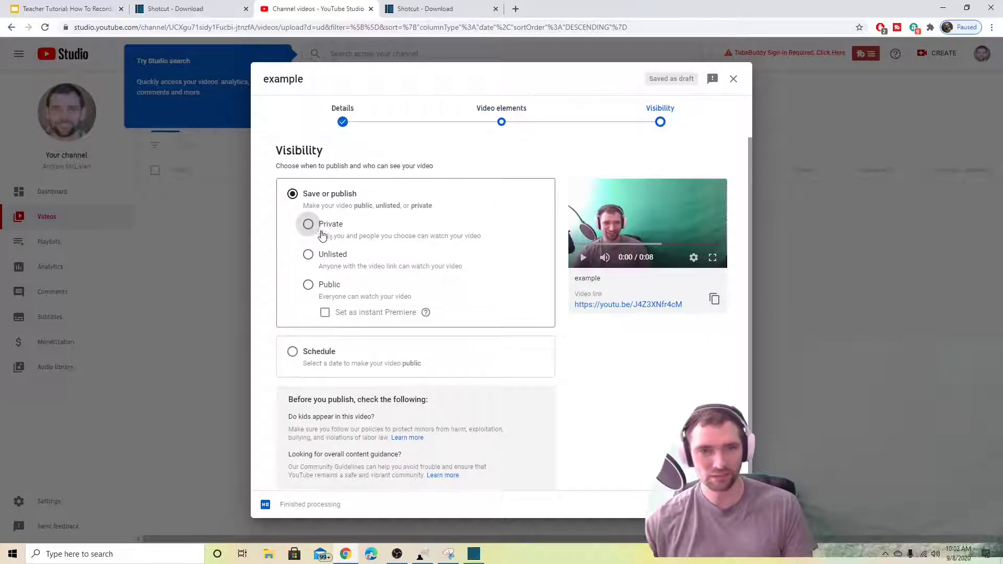
{"action": "left_click", "coordinate": [331, 225]}
{"action": "left_click", "coordinate": [727, 504]}
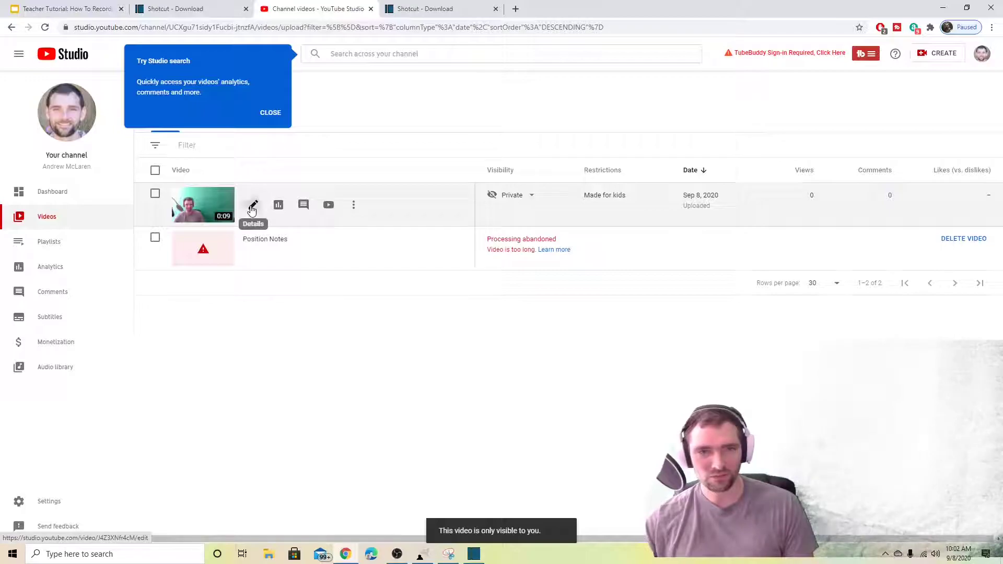
- Open the example video's details and examine the end screen and cards options
{"action": "left_click", "coordinate": [253, 206]}
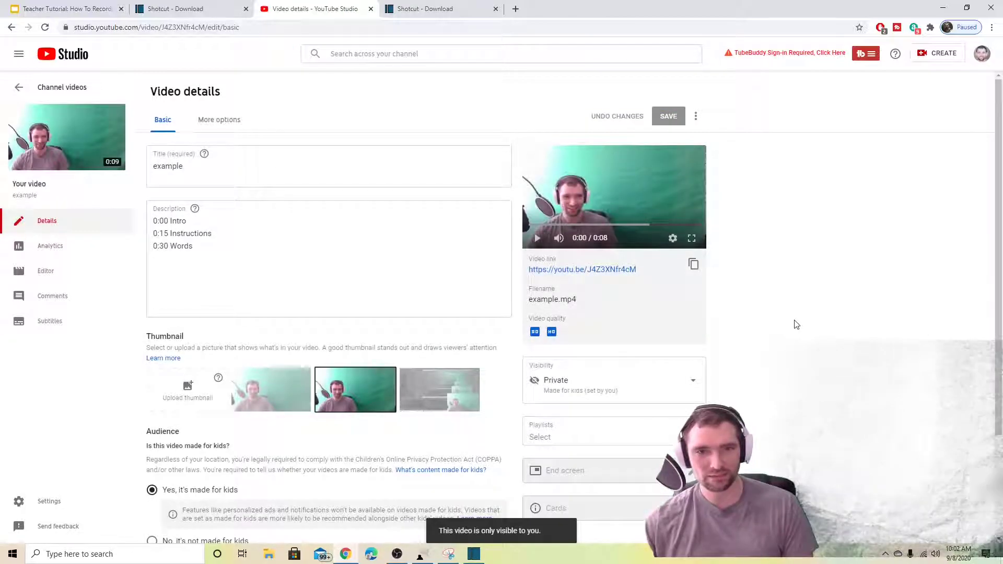
{"action": "scroll", "coordinate": [360, 278], "scroll_direction": "down", "scroll_amount": 2}
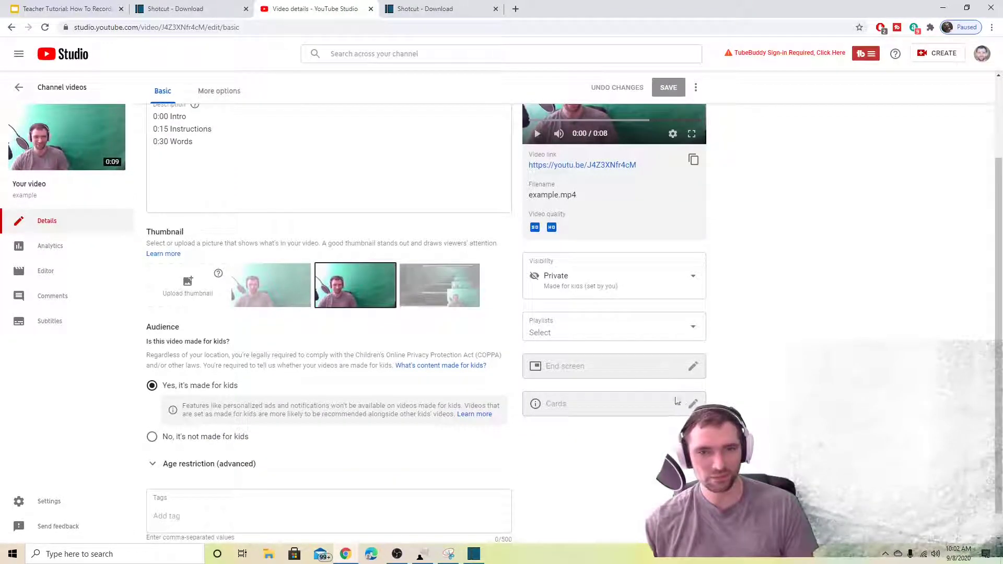
{"action": "mouse_move", "coordinate": [690, 372]}
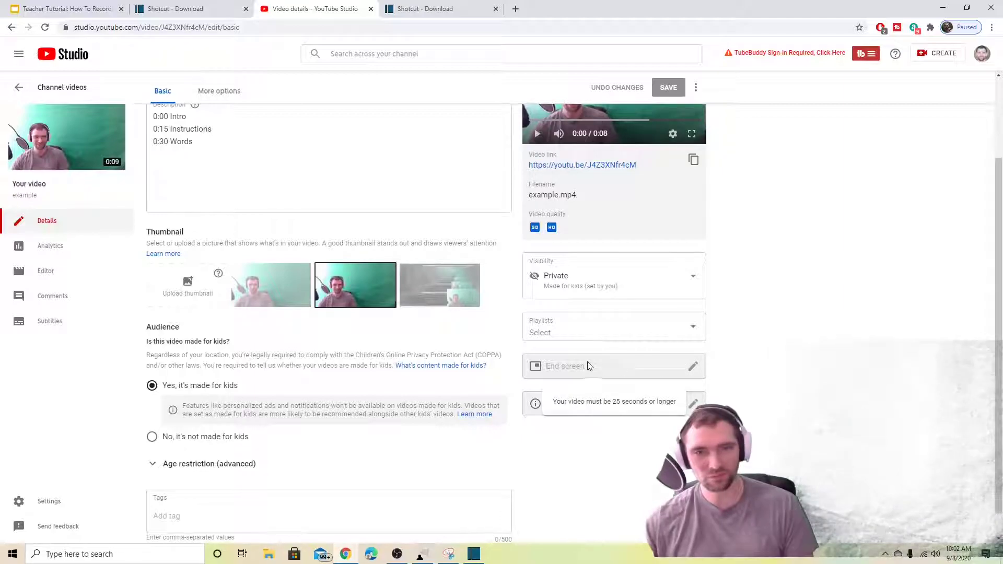
{"action": "scroll", "coordinate": [676, 381], "scroll_direction": "up", "scroll_amount": 2}
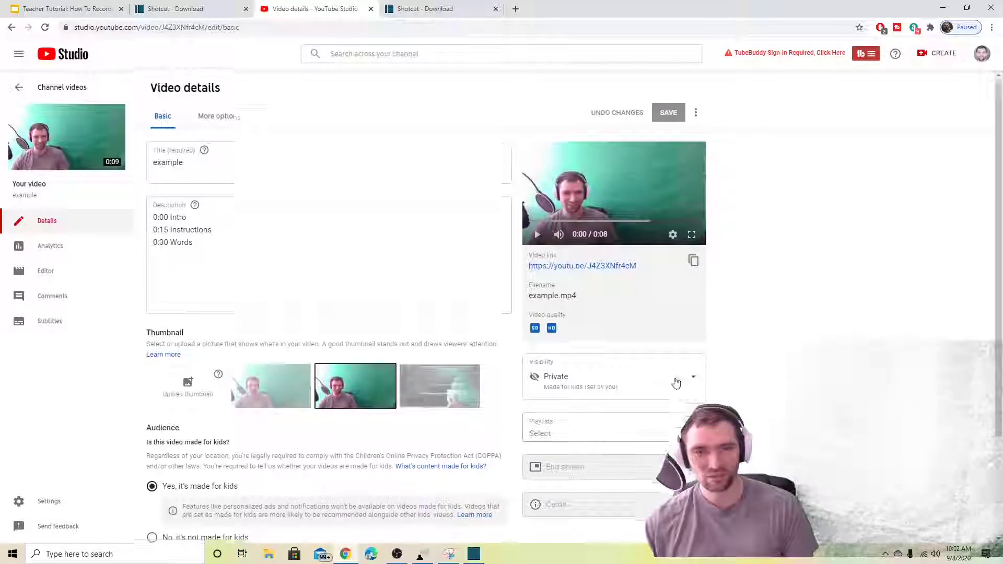
{"action": "scroll", "coordinate": [566, 388], "scroll_direction": "down", "scroll_amount": 2}
{"action": "mouse_move", "coordinate": [560, 386]}
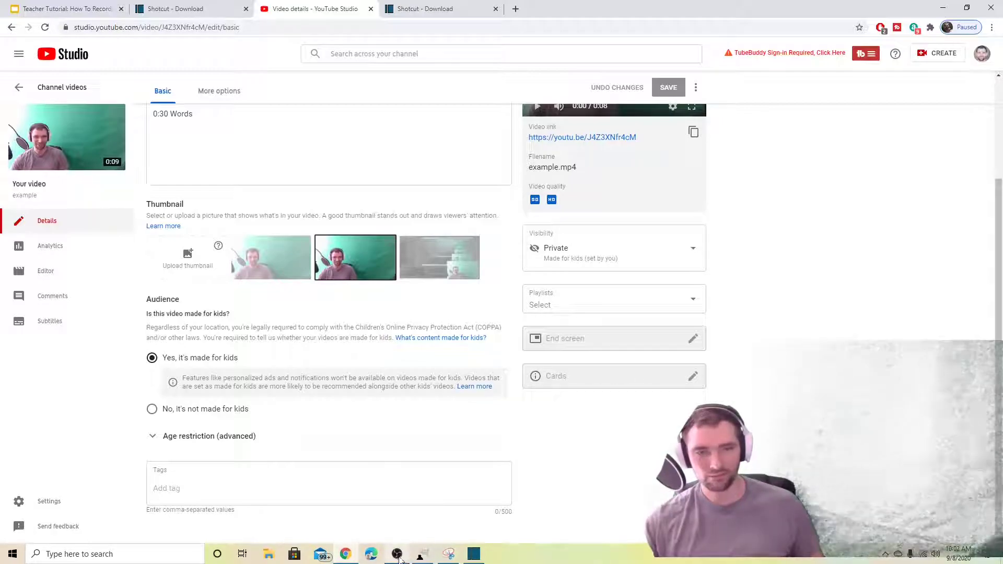
- Check the Posting to Youtube topics on the overview slide, view the video's playlist choices, and return to the slide
{"action": "key", "text": "ctrl+1"}
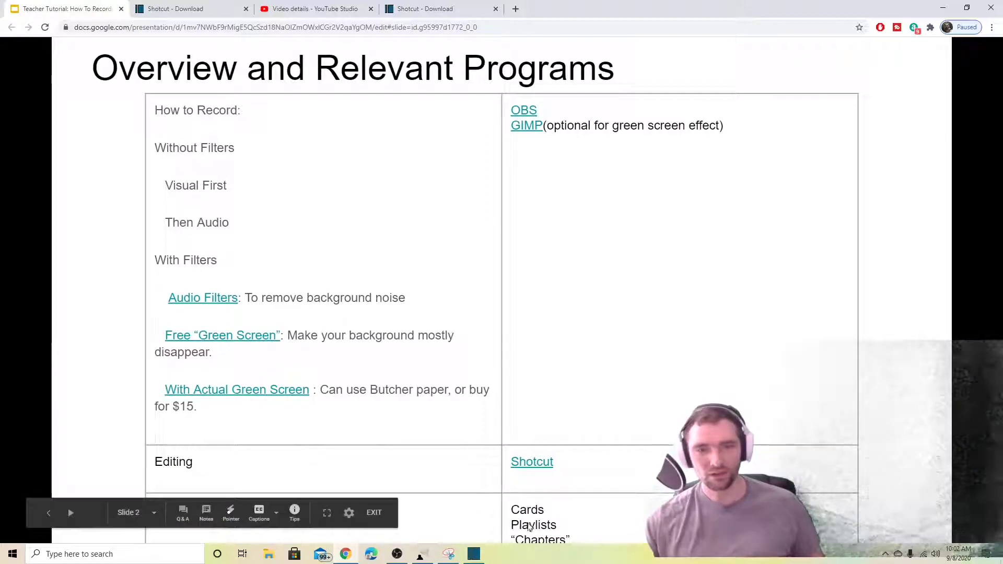
{"action": "left_click", "coordinate": [339, 9]}
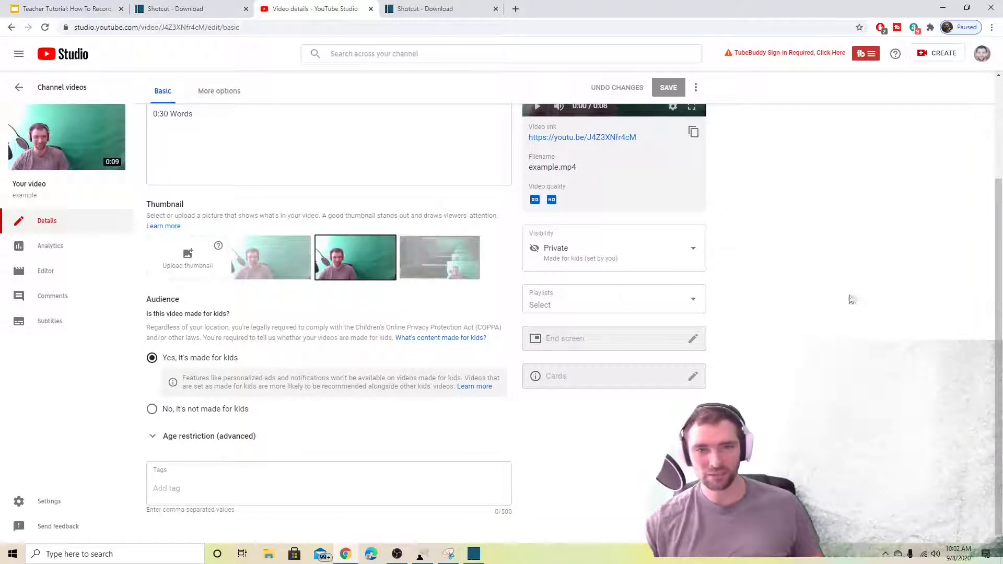
{"action": "scroll", "coordinate": [854, 331], "scroll_direction": "up", "scroll_amount": 1}
{"action": "left_click", "coordinate": [627, 354]}
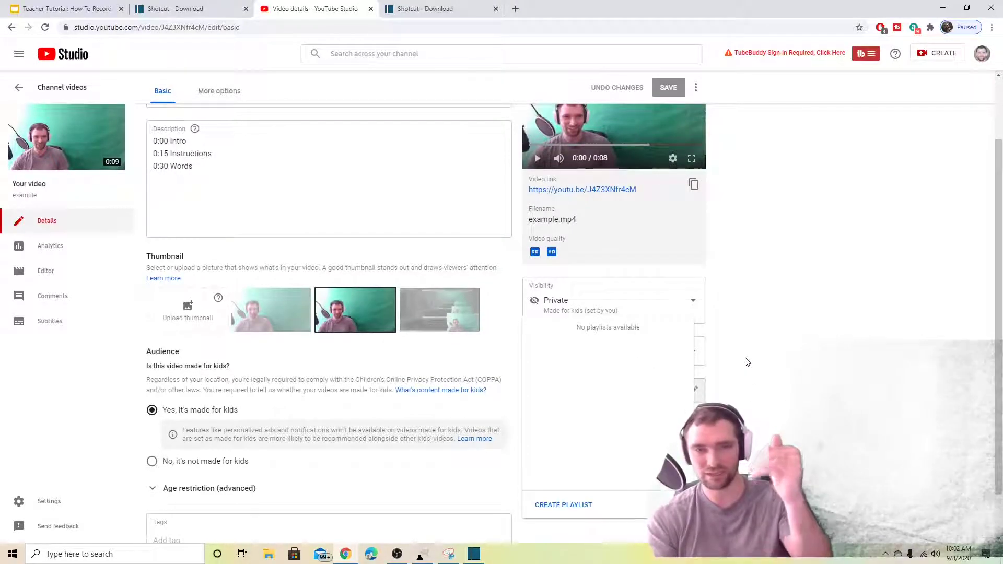
{"action": "left_click", "coordinate": [880, 352]}
{"action": "scroll", "coordinate": [872, 353], "scroll_direction": "up", "scroll_amount": 2}
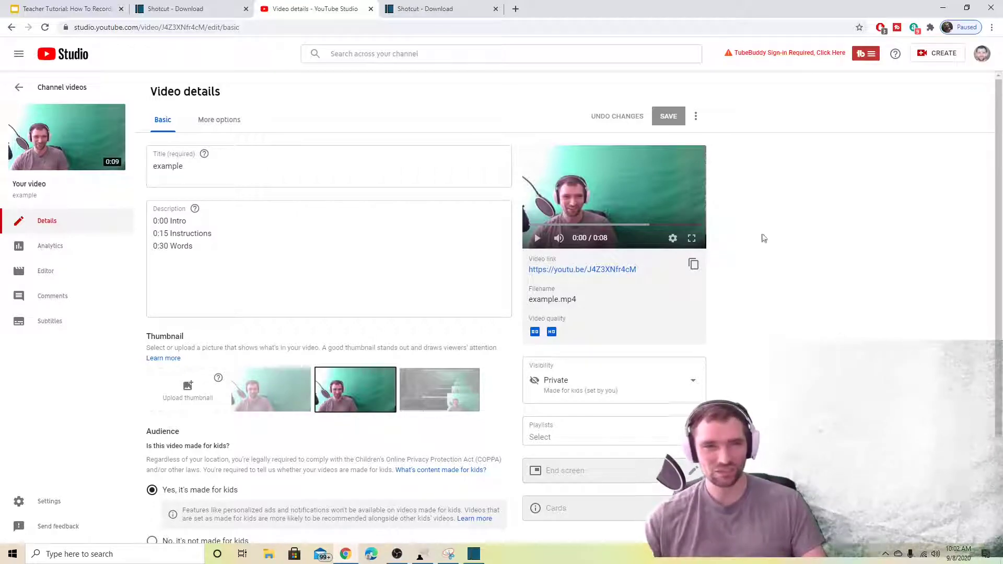
{"action": "left_click", "coordinate": [86, 11]}
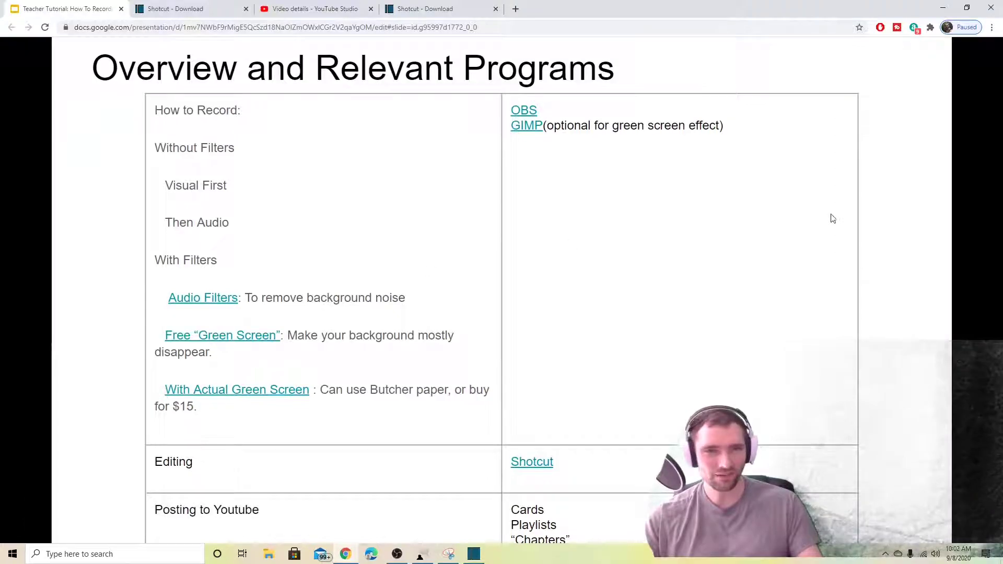